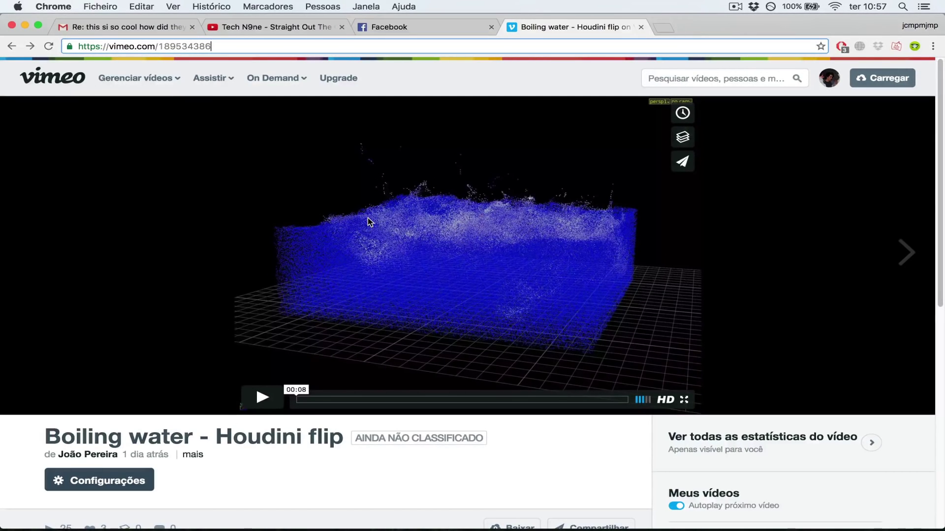
- Play the "Boiling water - Houdini flip" reference video on its Vimeo page
scroll(379, 246, "down", 5)
scroll(386, 268, "up", 5)
left_click(385, 274)
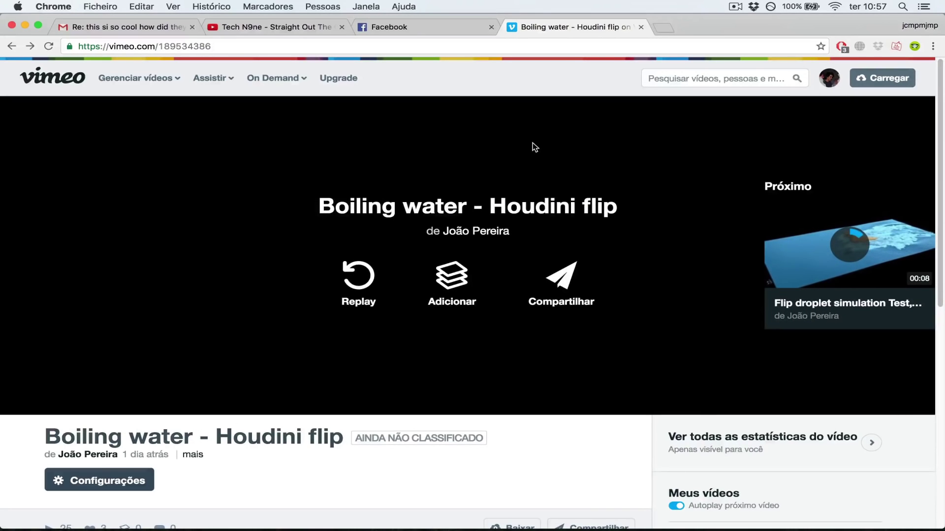
- Switch from the browser to Houdini FX
key("super+Tab")
key("super+Tab")
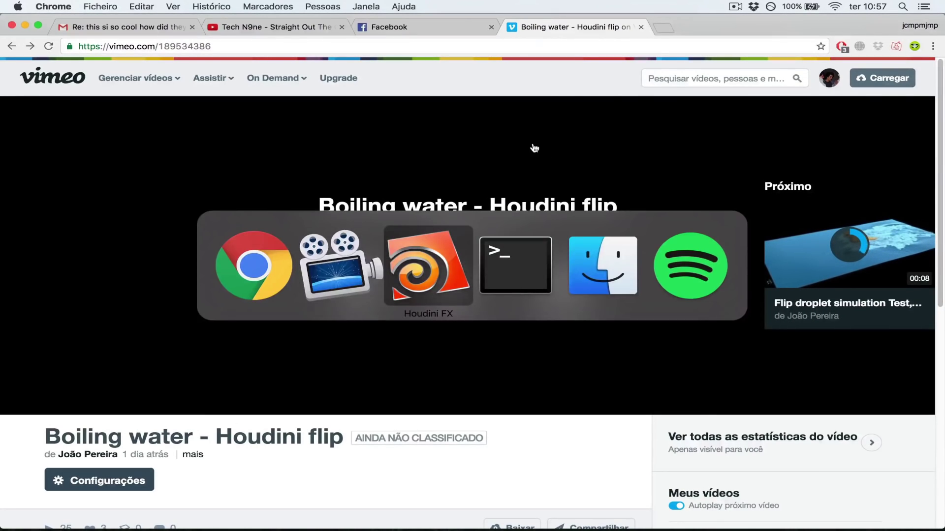
left_click_drag(425, 229, 445, 236)
left_click(104, 6)
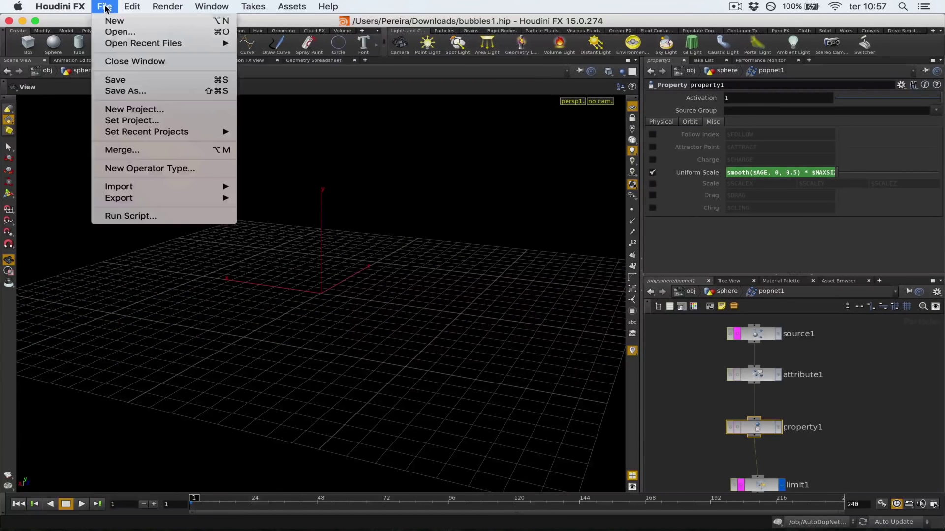
left_click(114, 18)
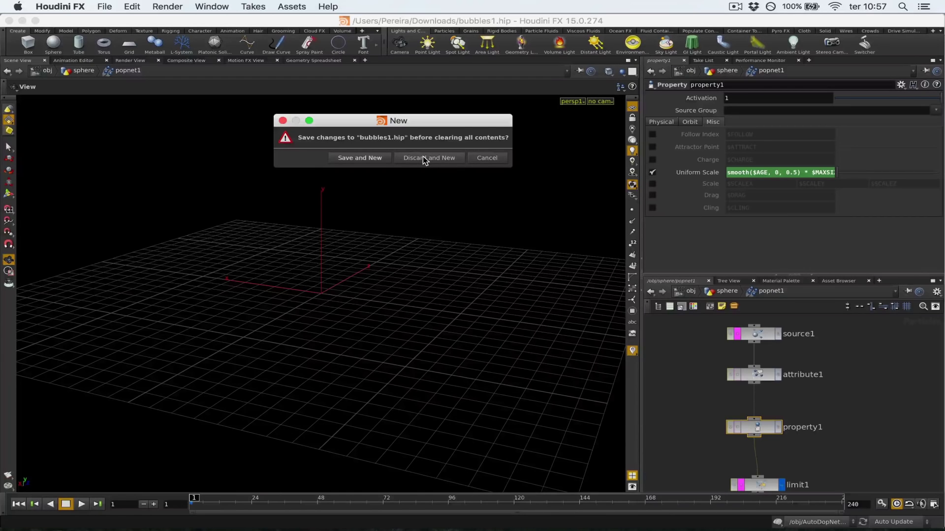
left_click(486, 158)
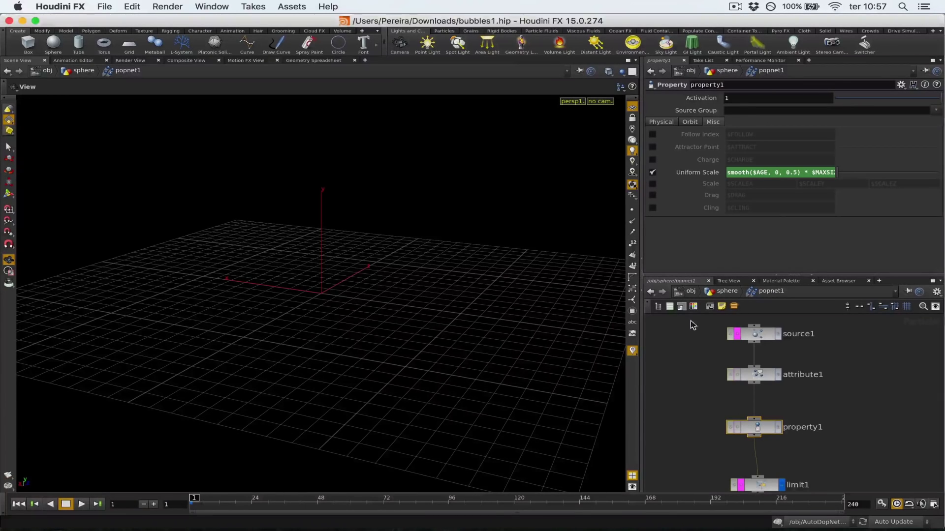
- Copy the source1, attribute1, property1 and limit1 nodes, then save the current scene's changes and start a new scene
left_click_drag(691, 322, 804, 490)
key("super+c")
left_click(104, 6)
left_click(114, 19)
left_click(375, 162)
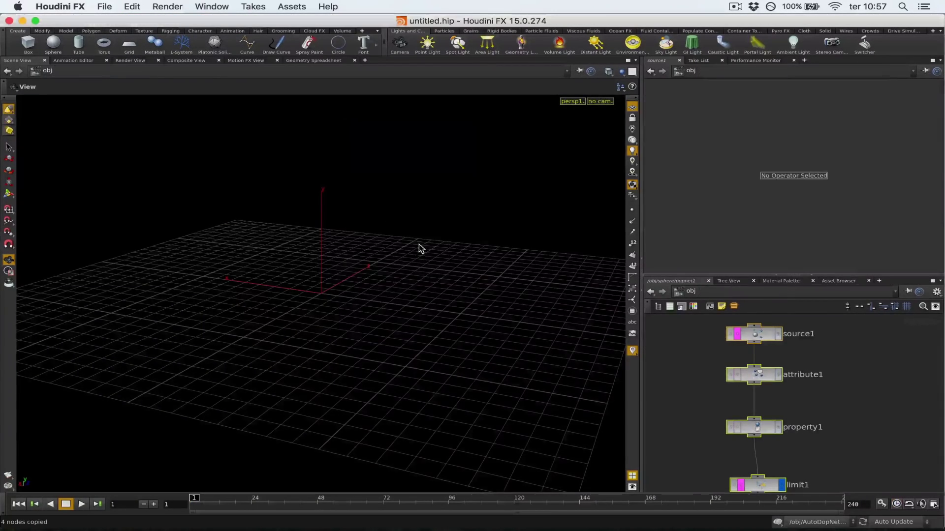
- Widen the parameter and network area by narrowing the 3D viewport
left_click_drag(414, 247, 373, 269)
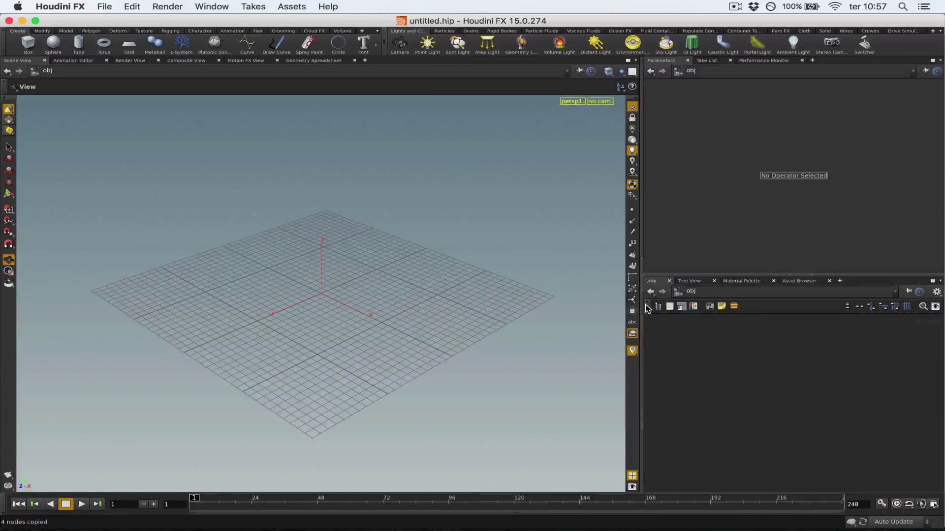
left_click_drag(641, 307, 601, 308)
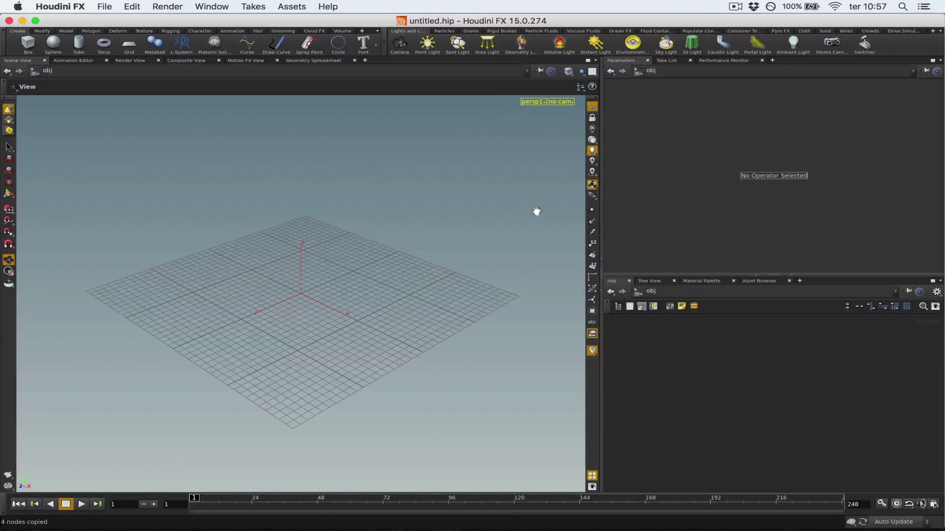
mouse_move(2, 1)
left_click(492, 288)
left_click(398, 276)
key("ctrl+Up")
left_click(173, 164)
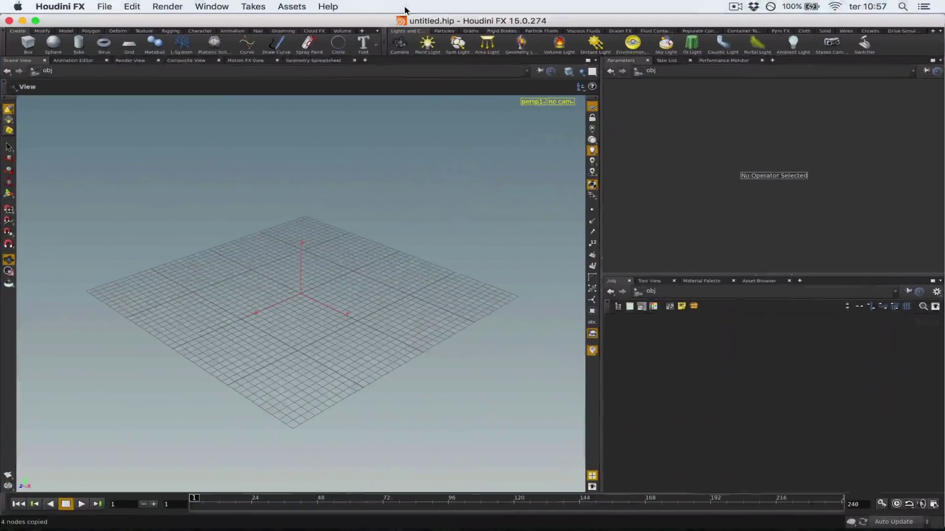
- Create a FLIP Tank from the Particle Fluids tools
left_click(536, 31)
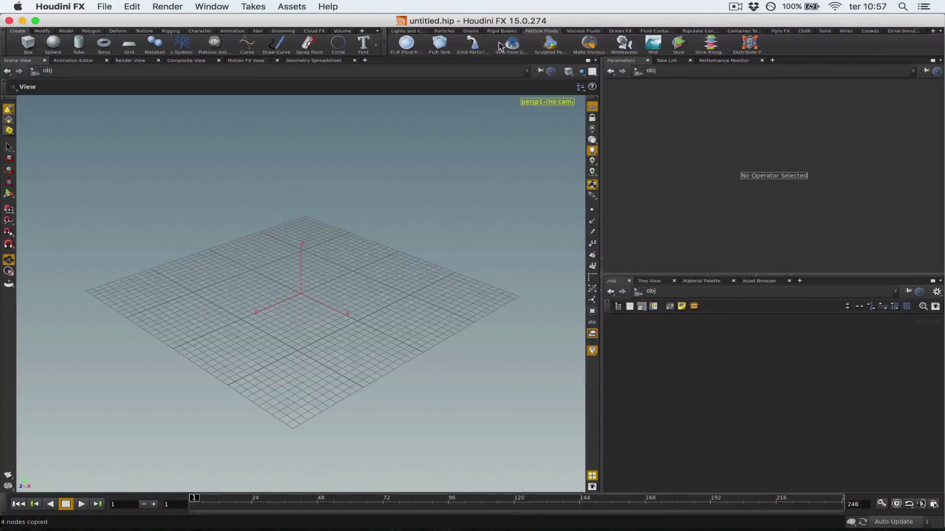
left_click(439, 44)
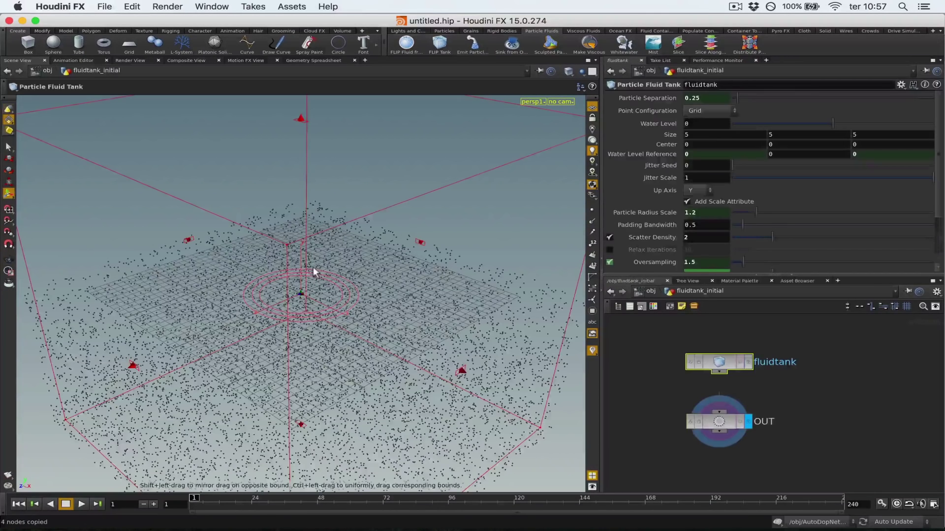
- Set the viewport background colour scheme to Dark in the display options
key("d")
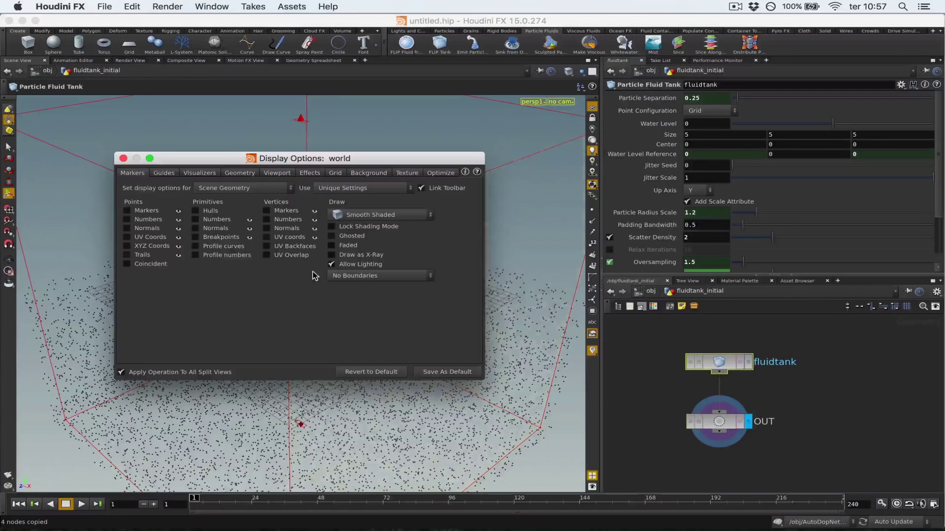
left_click(369, 172)
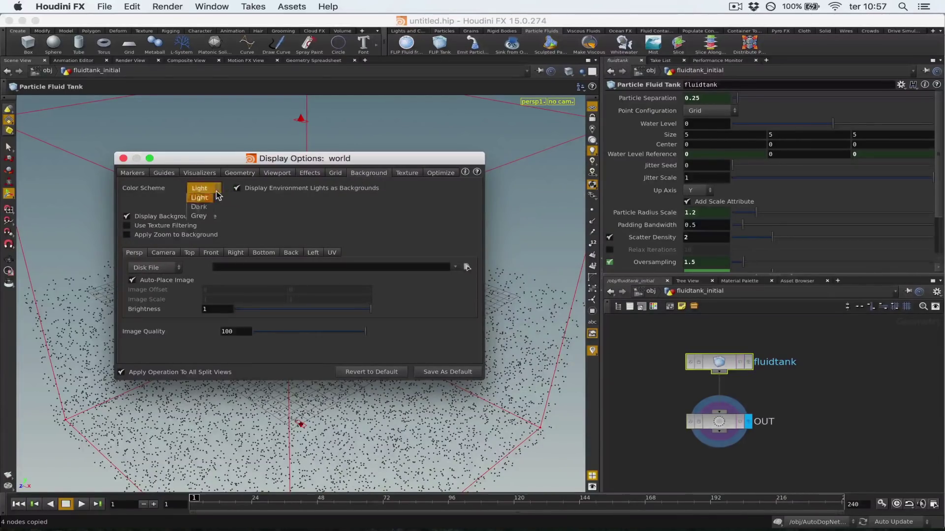
left_click(123, 158)
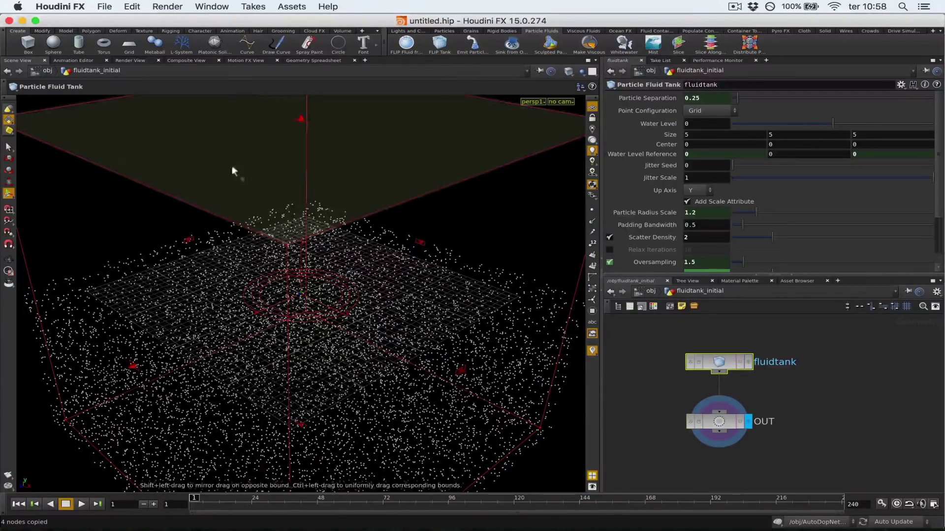
- Link the fluid tank's Center Y to half its Size Y with the expression ch("sizey")/2
left_click_drag(229, 198, 282, 267, "alt")
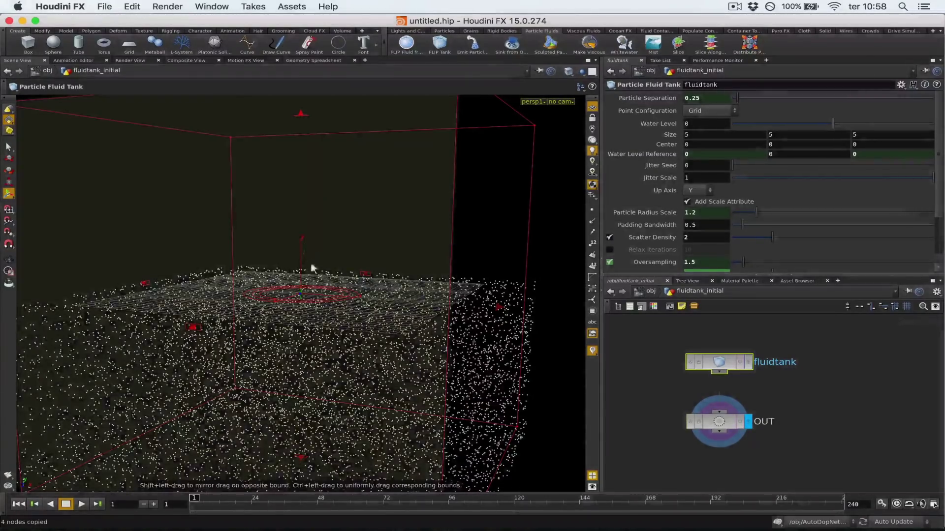
right_click_drag(311, 268, 272, 284, "alt")
mouse_move(299, 336)
left_mouse_down("alt")
mouse_move(321, 314)
mouse_move(288, 332)
left_mouse_up("alt")
right_click(777, 136)
left_click(803, 175)
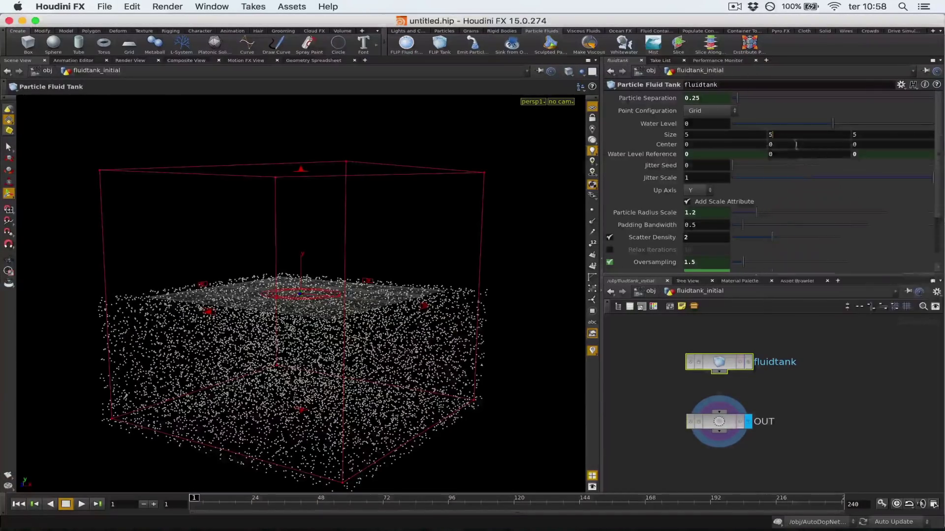
right_click(794, 142)
left_click(816, 219)
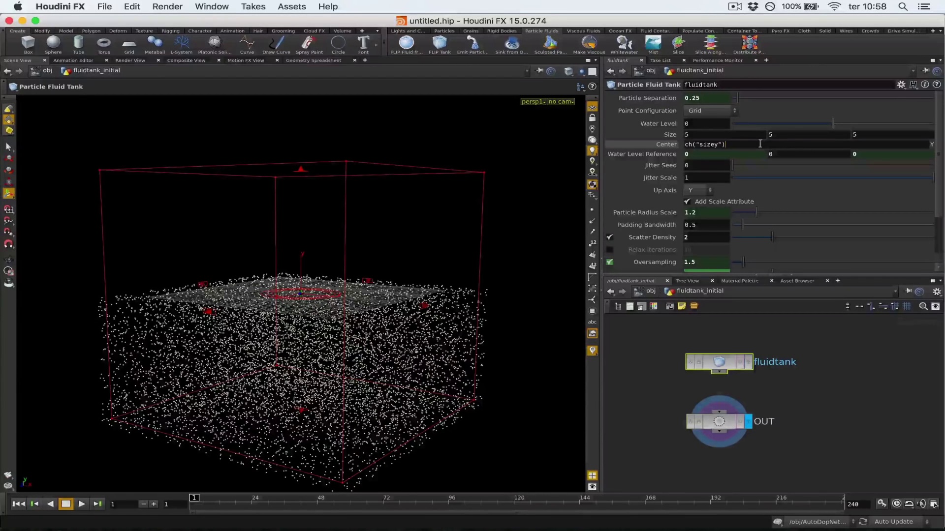
type("/2")
key("Return")
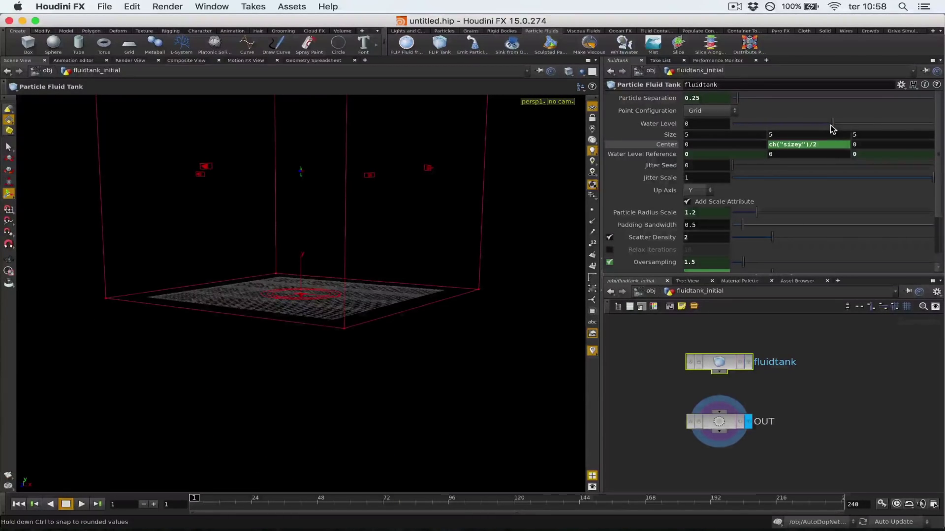
- Raise the fluid tank's Water Level to 2.5
left_click_drag(833, 124, 889, 126)
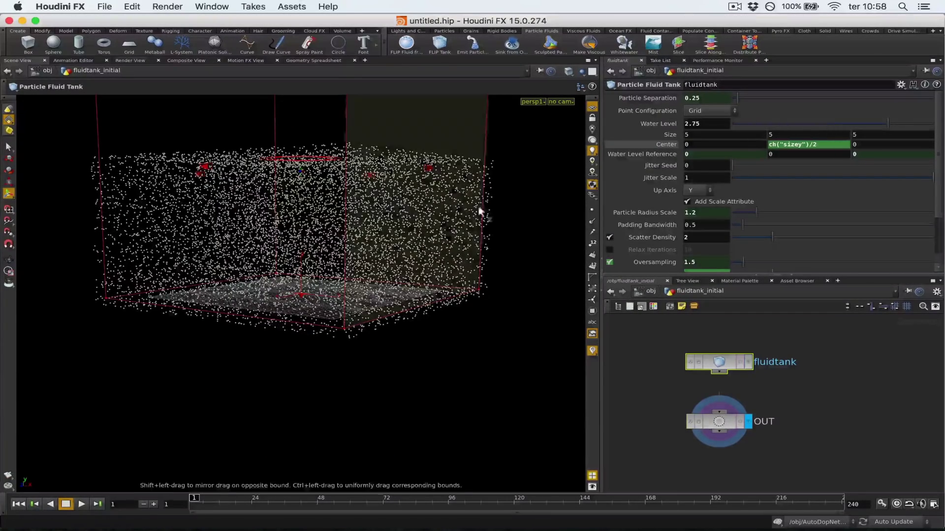
middle_click_drag(424, 192, 376, 261, "alt")
left_click_drag(712, 123, 325, 179)
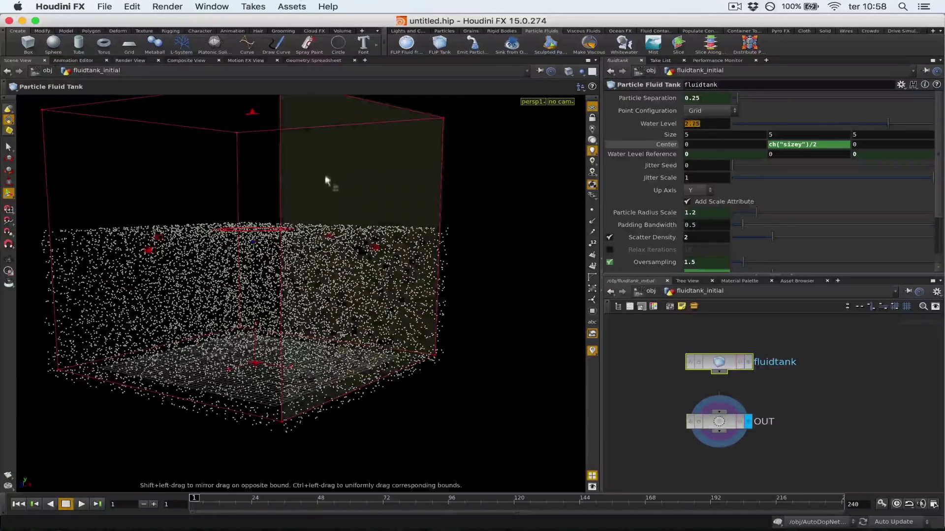
type("2")
key("Return")
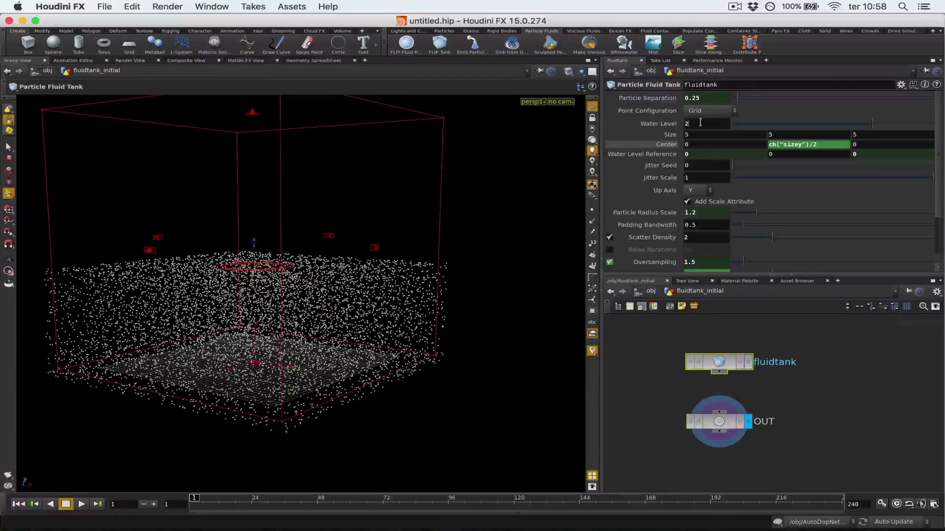
type(".5")
key("Return")
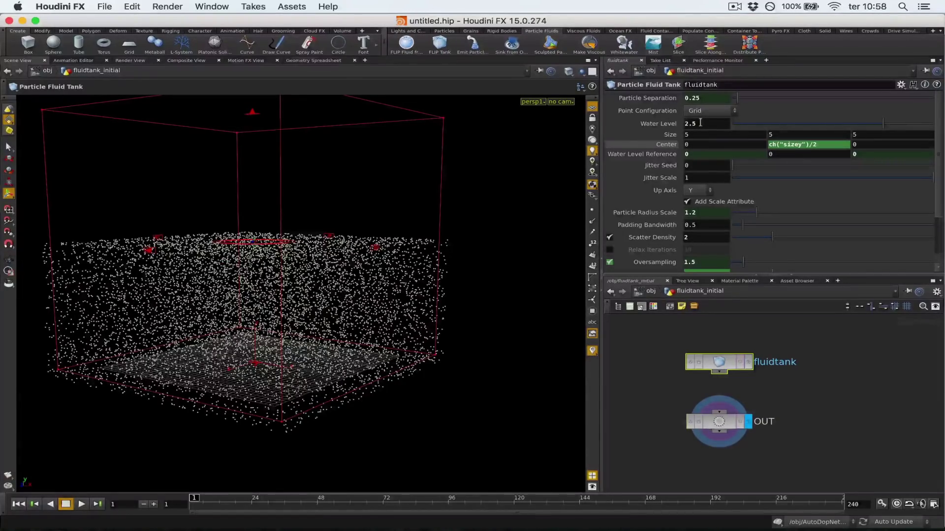
- Check the filled tank from another angle and return the timeline to frame 1
key("Escape")
left_click_drag(190, 274, 221, 276)
key("Return")
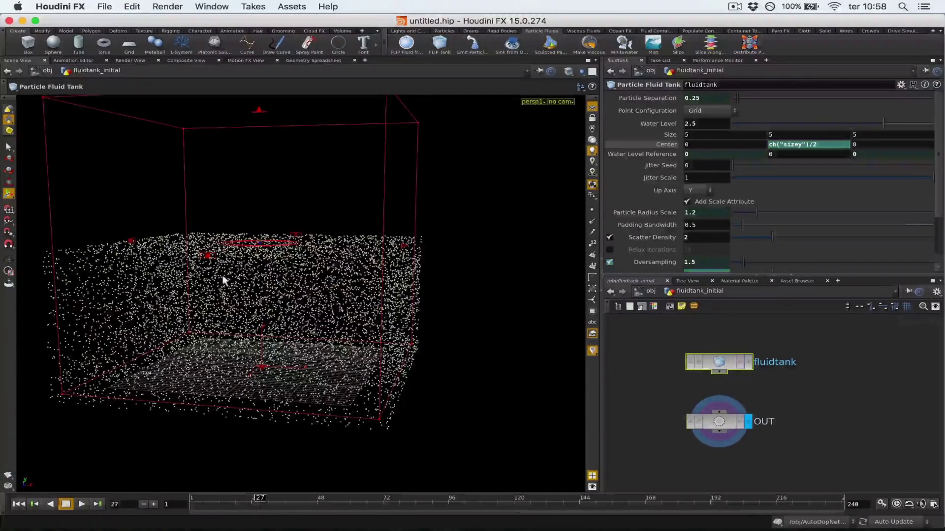
left_click_drag(257, 501, 191, 501)
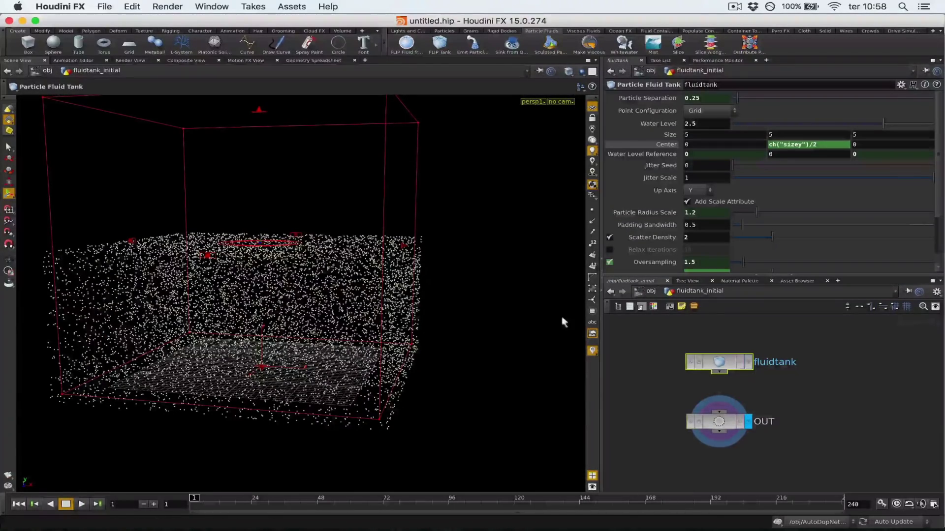
- Go up to the object level, open the AutoDopNetwork and run the tank simulation to frame 74
left_click(651, 292)
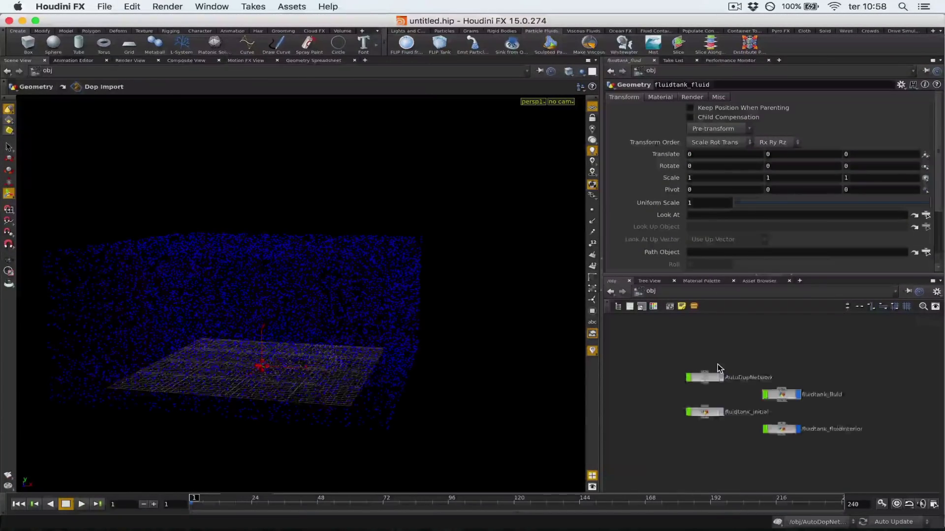
left_click_drag(718, 360, 660, 435)
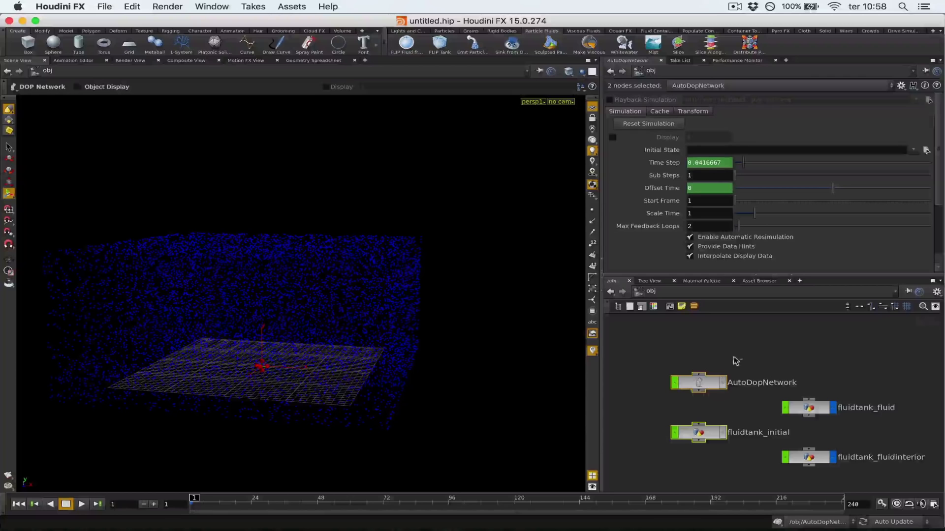
left_click(752, 344)
key("c")
left_click(629, 471)
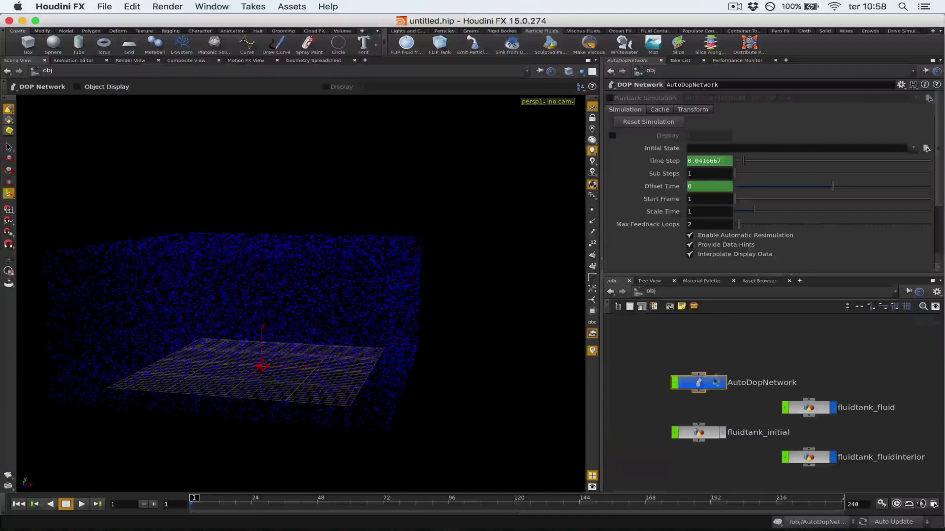
double_click(701, 383)
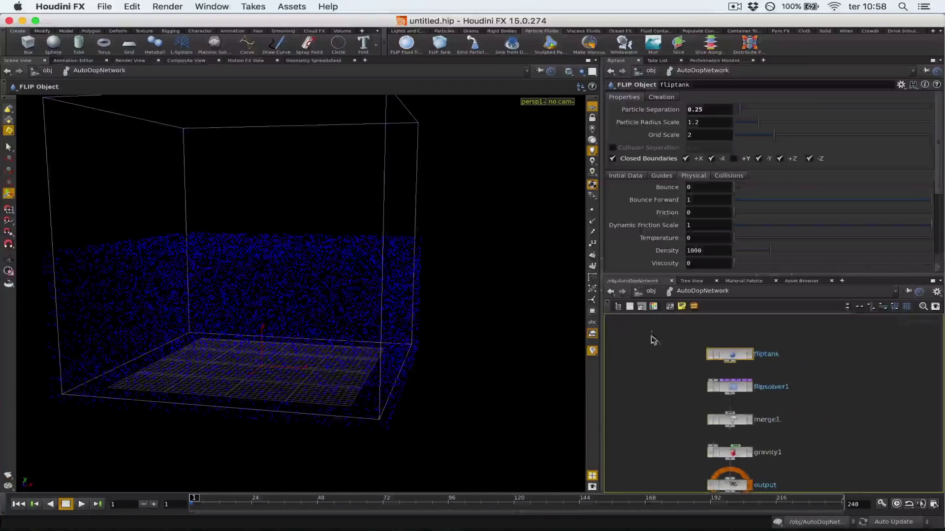
middle_click_drag(681, 382, 665, 351)
left_click_drag(217, 501, 388, 499)
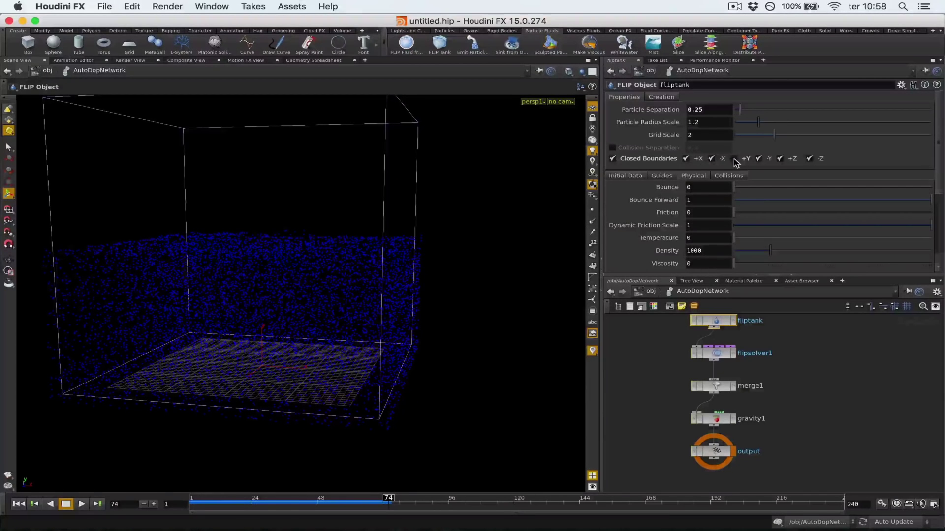
- On the fliptank object, enable Collision Separation and set Particle Radius Scale to 0.8 and Grid Scale to 1.9
left_click(612, 148)
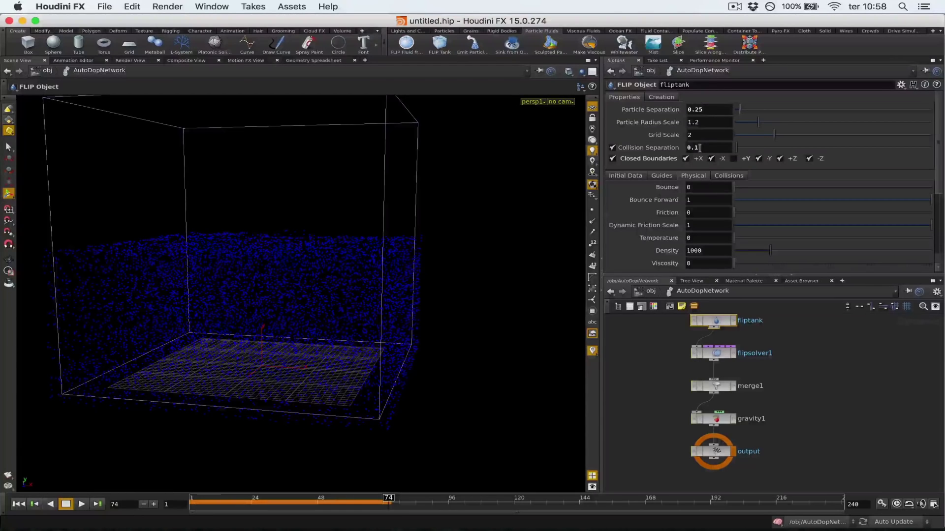
left_click(712, 122)
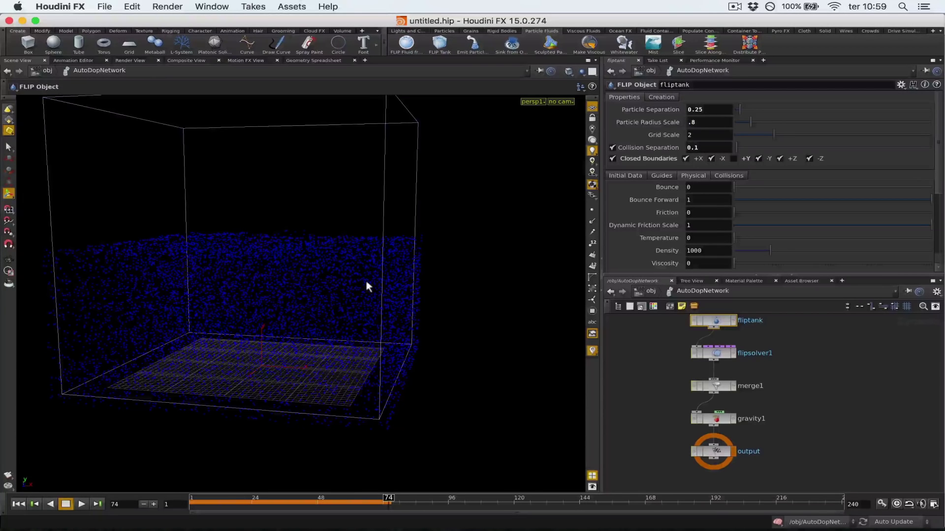
left_click(707, 136)
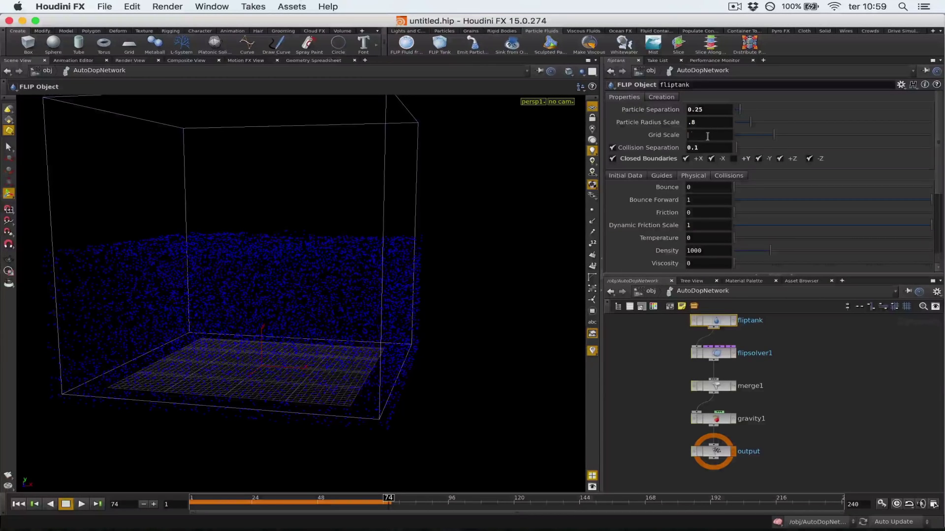
type("1.9")
key("Return")
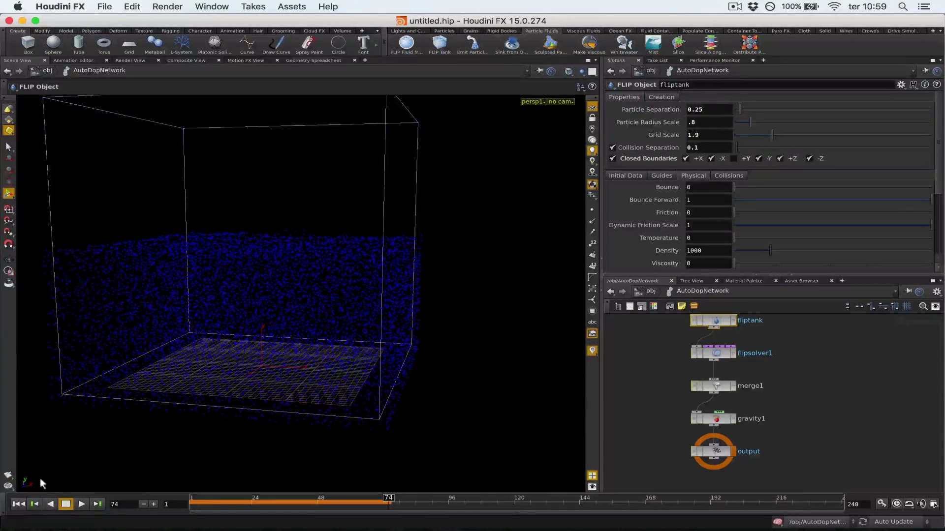
- Rewind to the first frame and play the FLIP simulation to about frame 67 to check the particle motion
left_click(19, 506)
key("Up")
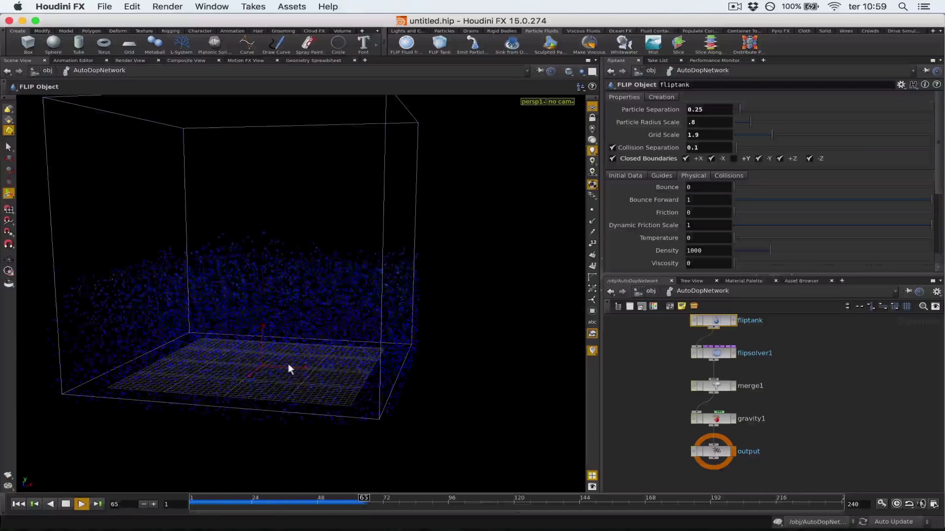
key("Up")
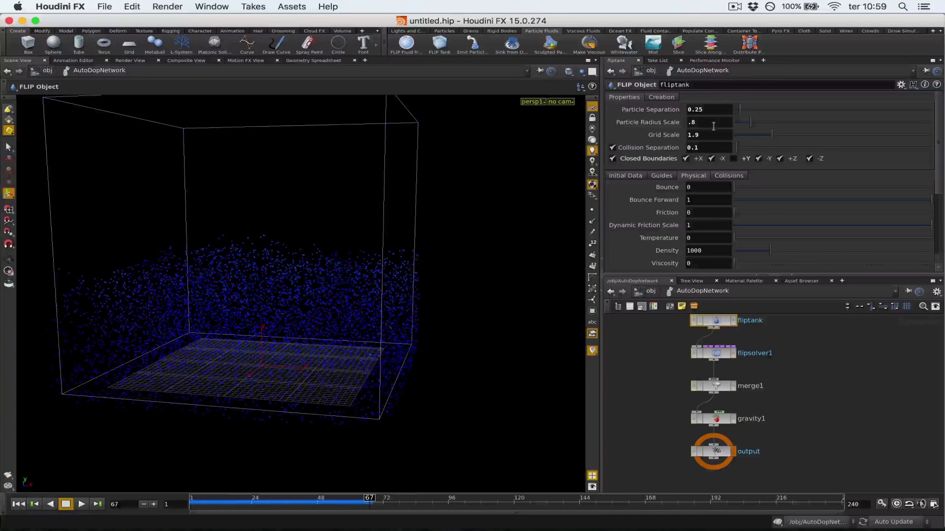
- Set the FLIP tank's Particle Radius Scale to 1 and Grid Scale to 2, and rerun the simulation to frame 84 before rewinding
key("Return")
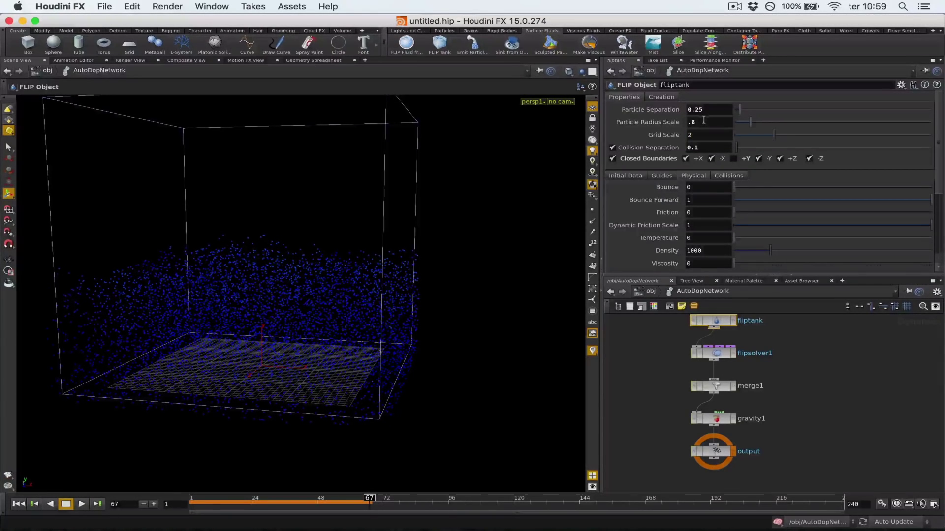
key("ctrl+Up")
key("Up")
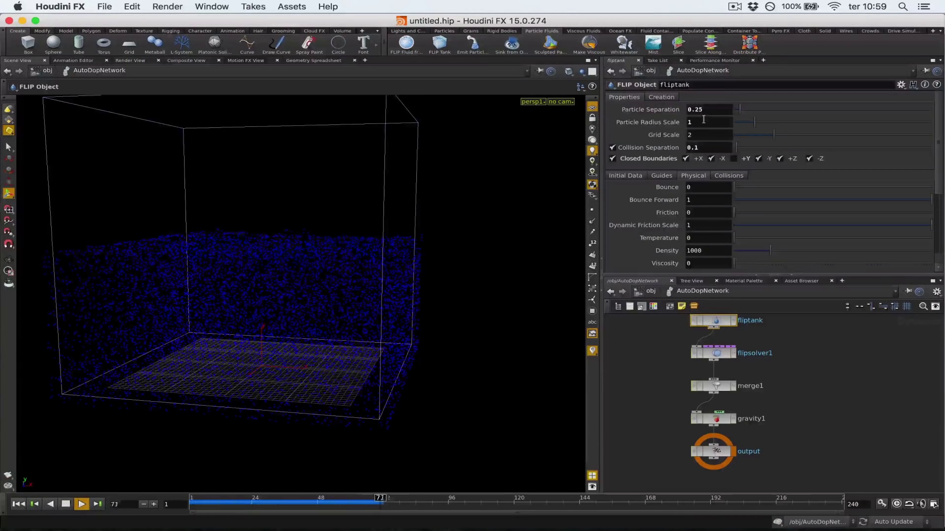
key("Escape")
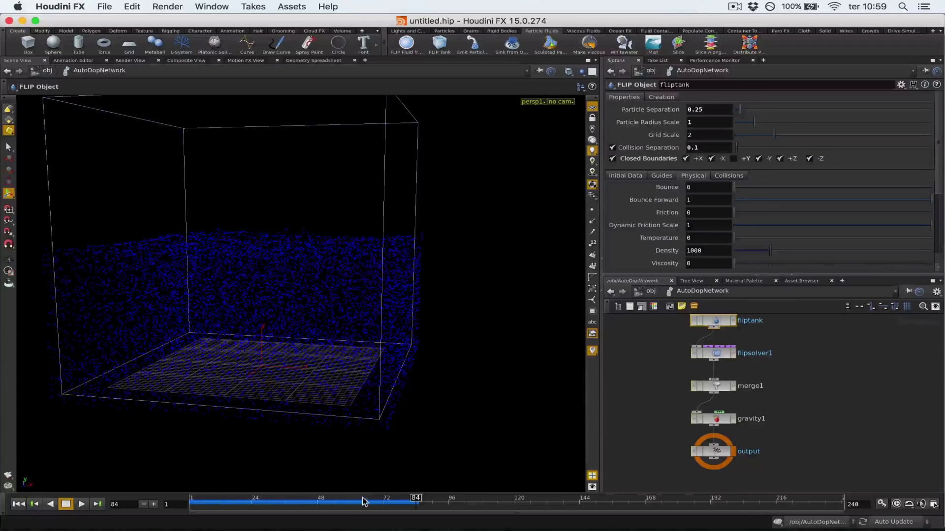
left_click_drag(361, 499, 166, 513)
- Add a sphere object at the object level and colour its node red
left_click(651, 291)
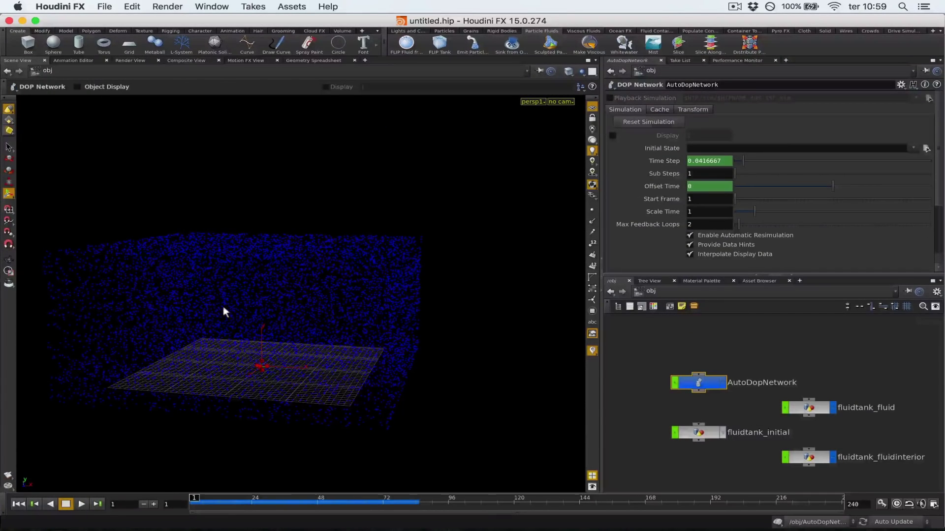
key("Tab")
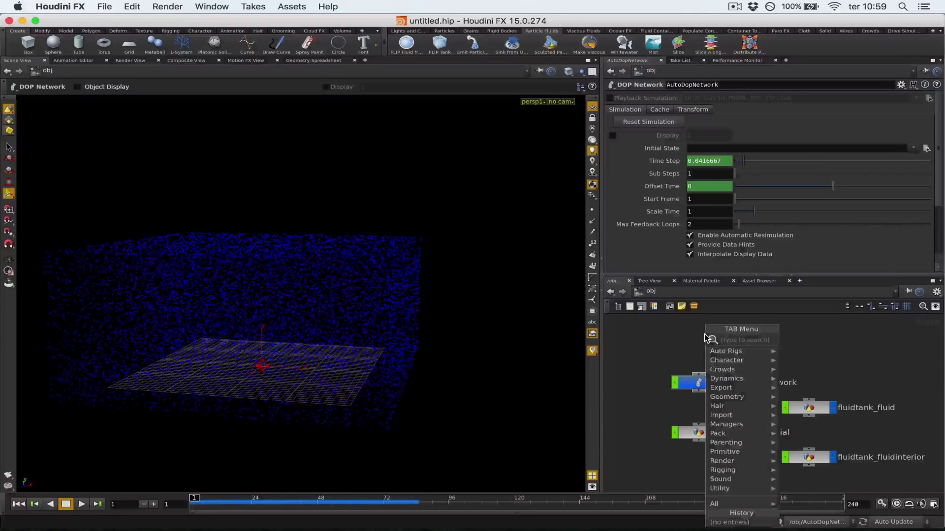
type("sph")
key("Return")
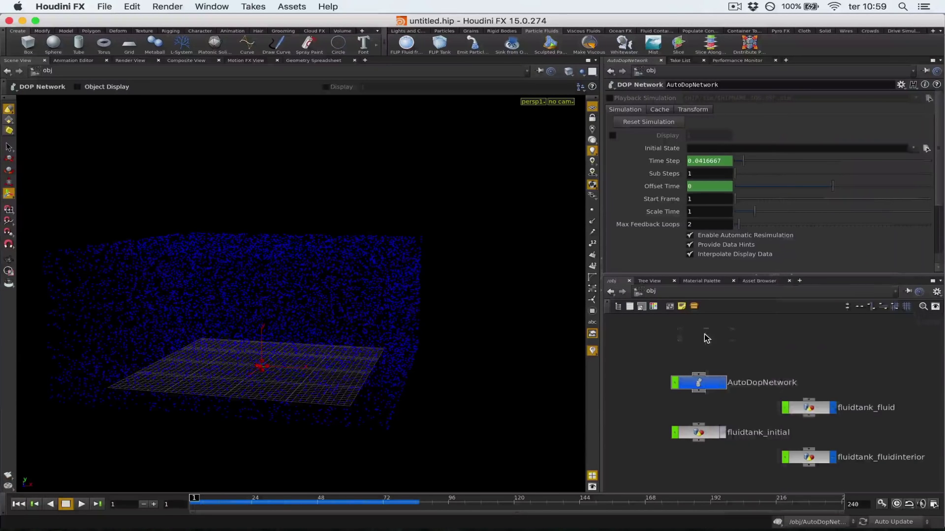
left_click(704, 336)
key("c")
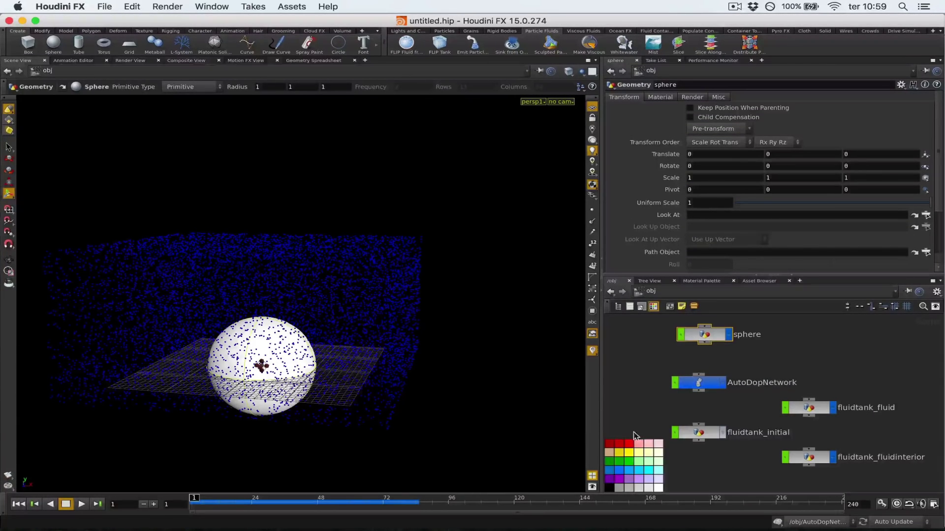
left_click(630, 444)
- Inside the sphere object, change the sphere's Primitive Type to Polygon
double_click(714, 338)
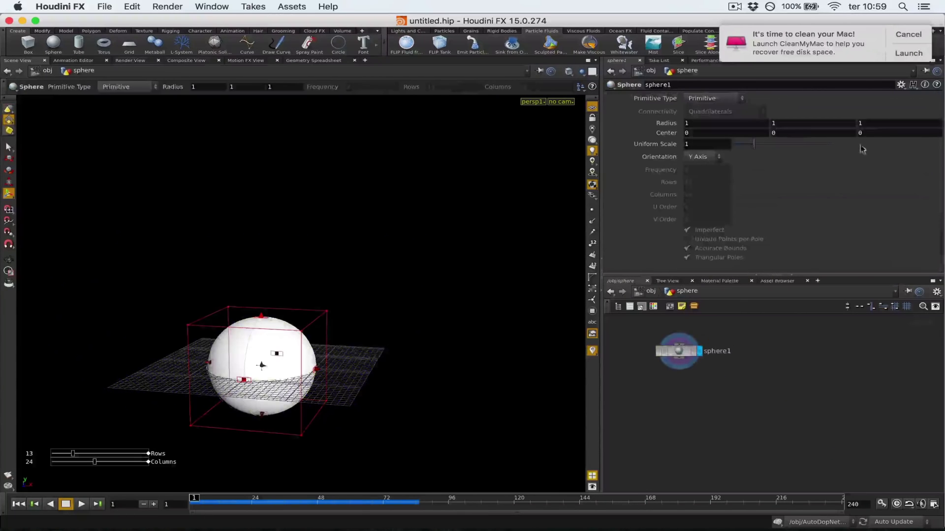
left_click_drag(458, 253, 387, 310, "alt")
key("space+g")
right_click_drag(317, 316, 289, 322, "alt")
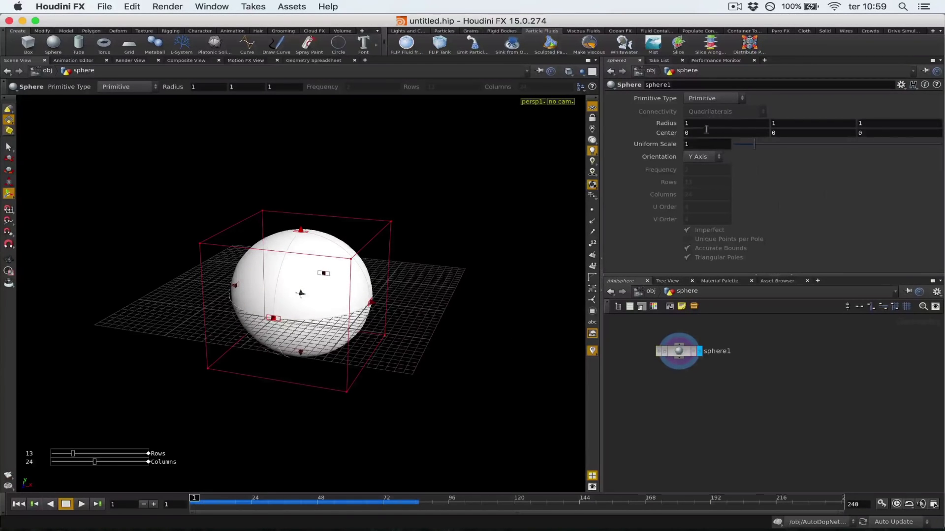
left_click(723, 100)
left_click(723, 118)
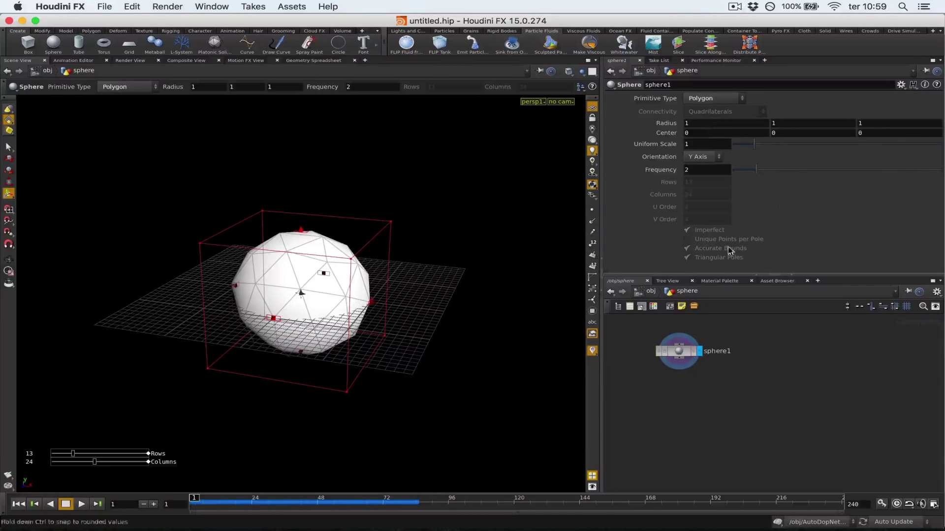
- Add a Grid node beside the sphere node and set its size to 4 by 4
key("Tab")
type("grid")
key("Return")
left_click(787, 356)
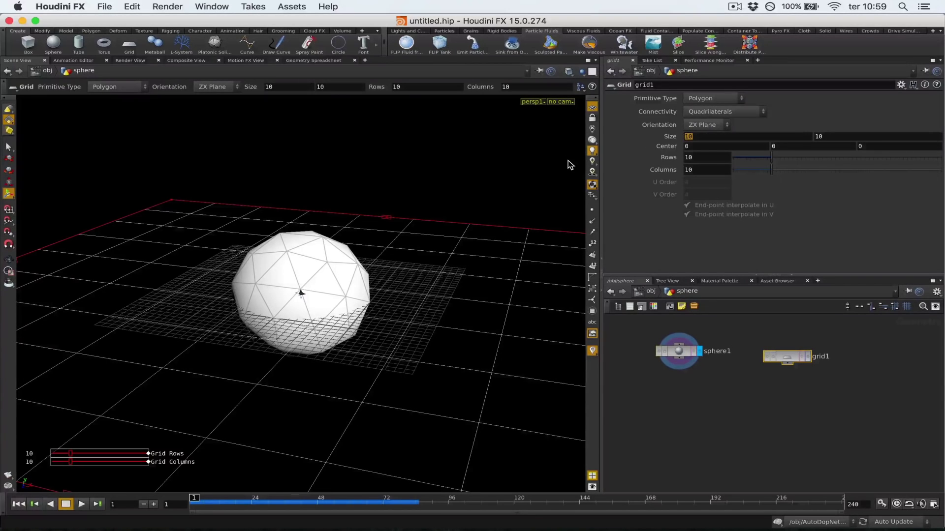
type("4")
key("Return")
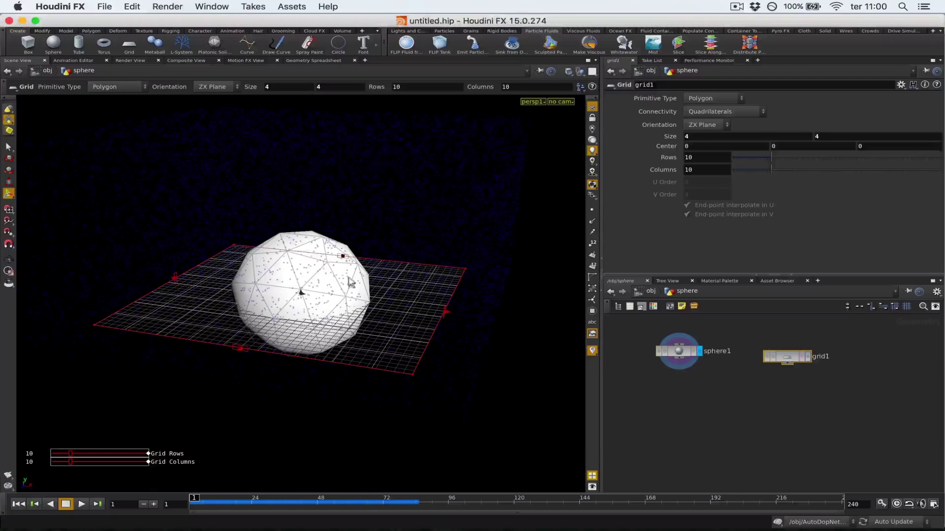
- Lower the grid by setting its Y Center to -0.5
key("Escape")
left_click_drag(348, 285, 205, 271)
key("Return")
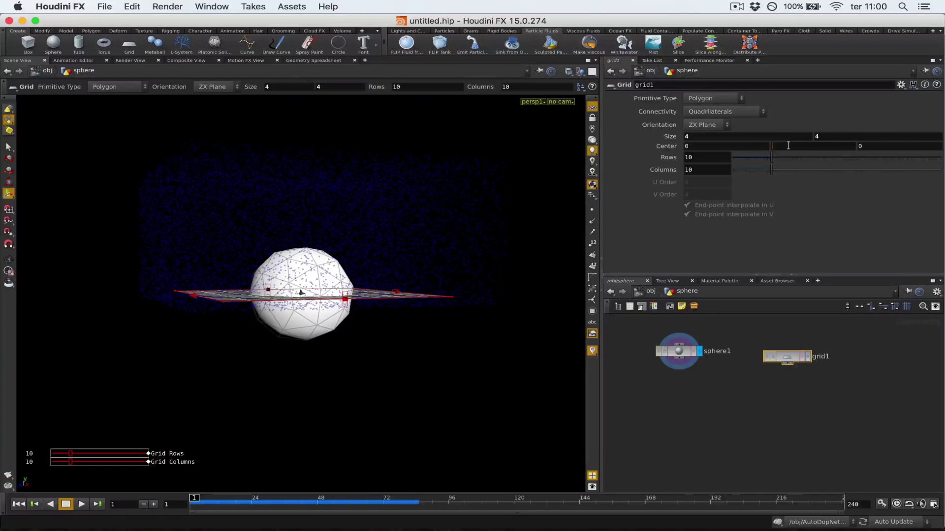
type("-1")
key("Return")
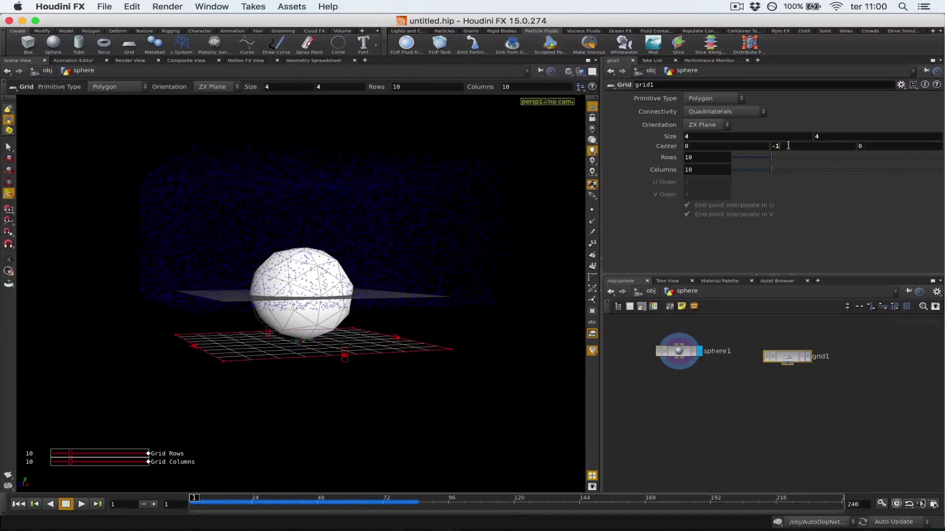
key("Return")
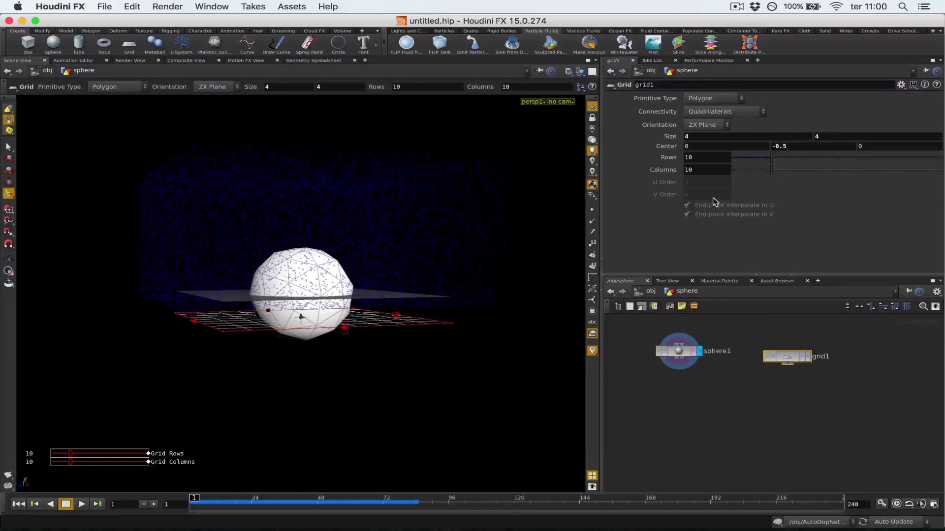
- Add a POP Network - Old node connected below the grid
key("s")
left_click_drag(350, 276, 416, 294, "alt")
middle_click_drag(835, 374, 793, 375)
scroll(829, 335, "up", 3)
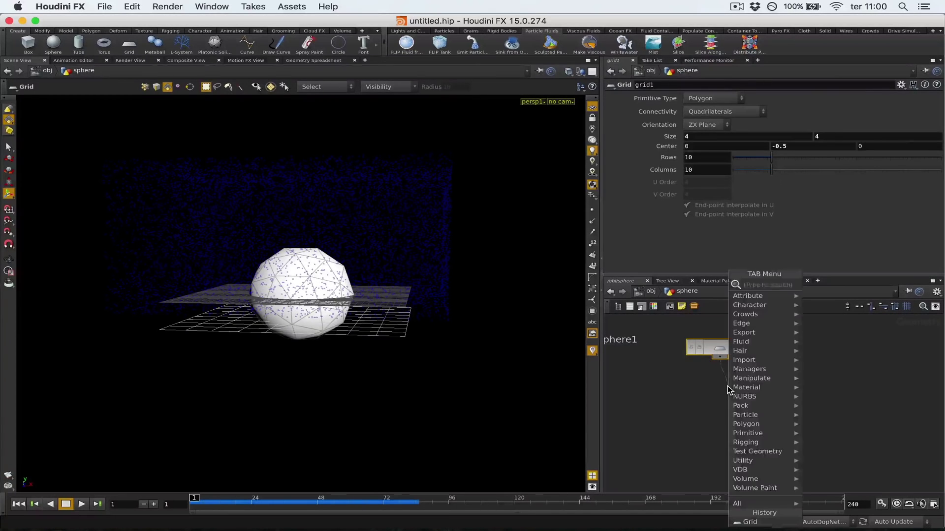
type("pop")
key("Down")
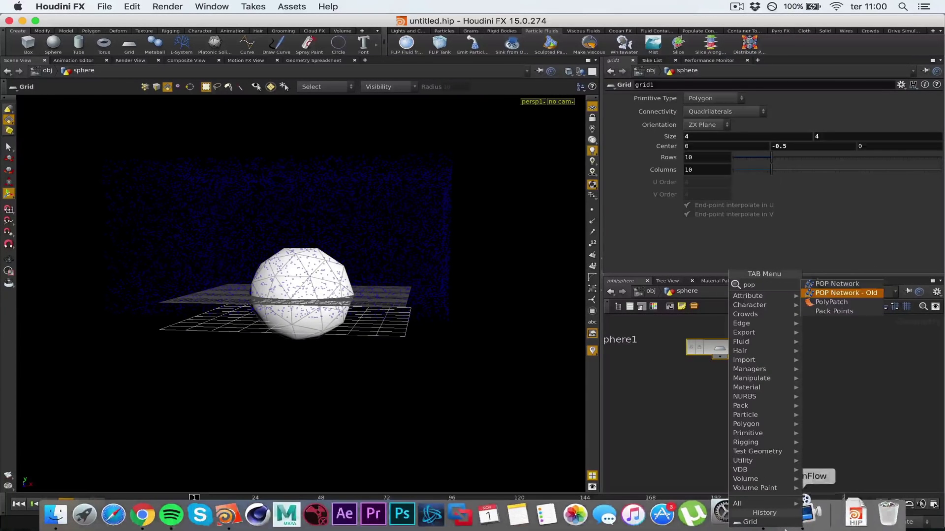
left_click(857, 294)
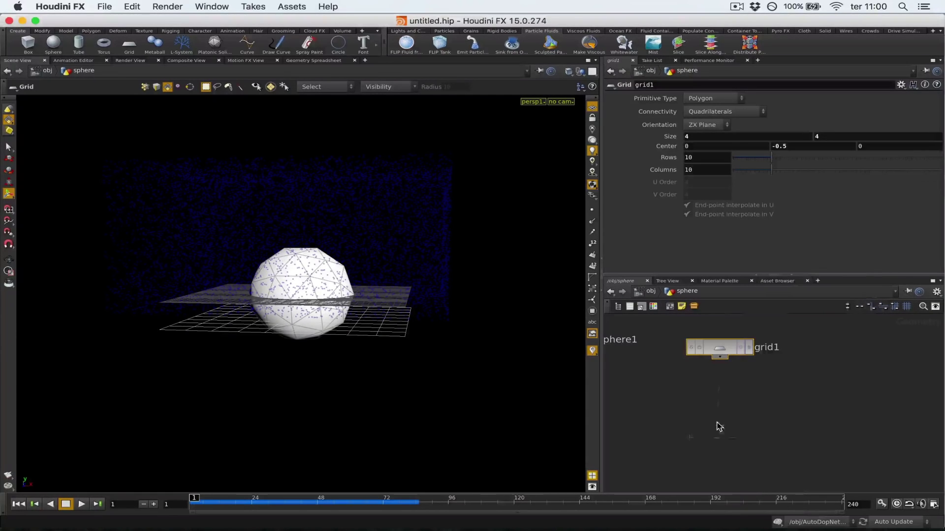
left_click(717, 395)
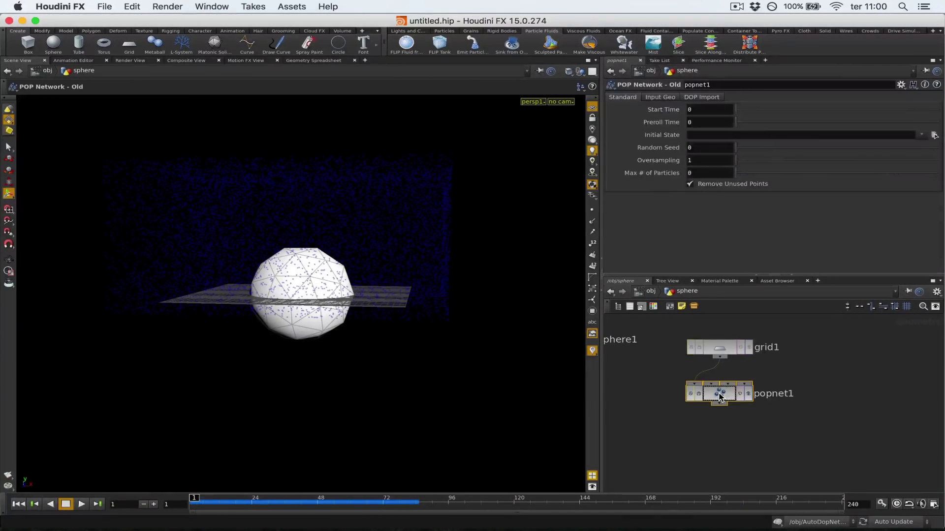
- Display the POP network's output and hide the other scene objects in the viewport
double_click(719, 394)
left_click(688, 291)
left_click(748, 394)
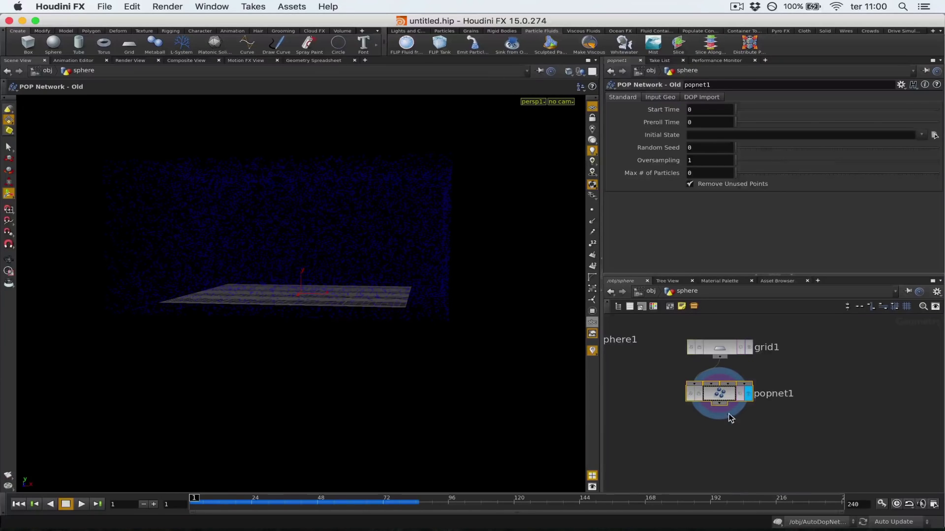
left_click_drag(719, 400, 718, 408)
left_click(581, 72)
left_click(606, 90)
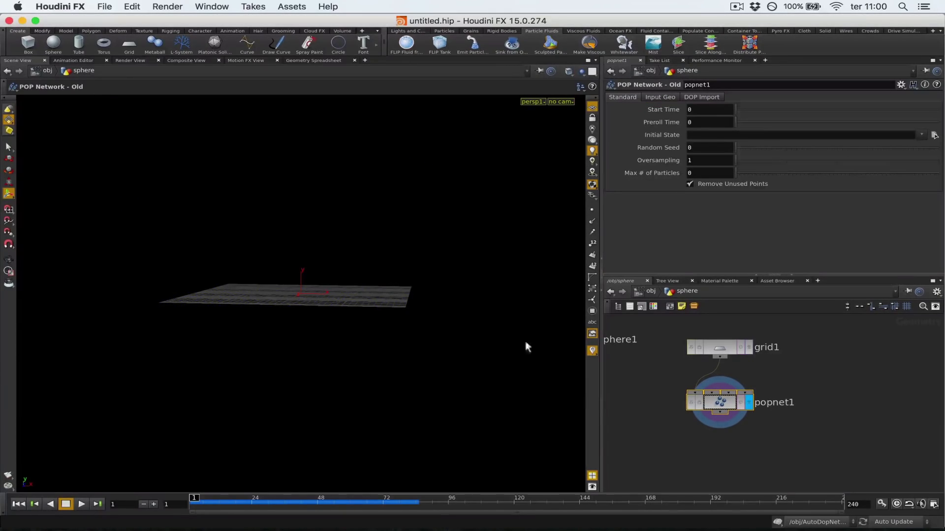
- Paste the prepared source, attribute, property and limit nodes into the POP network
double_click(728, 401)
key("super+v")
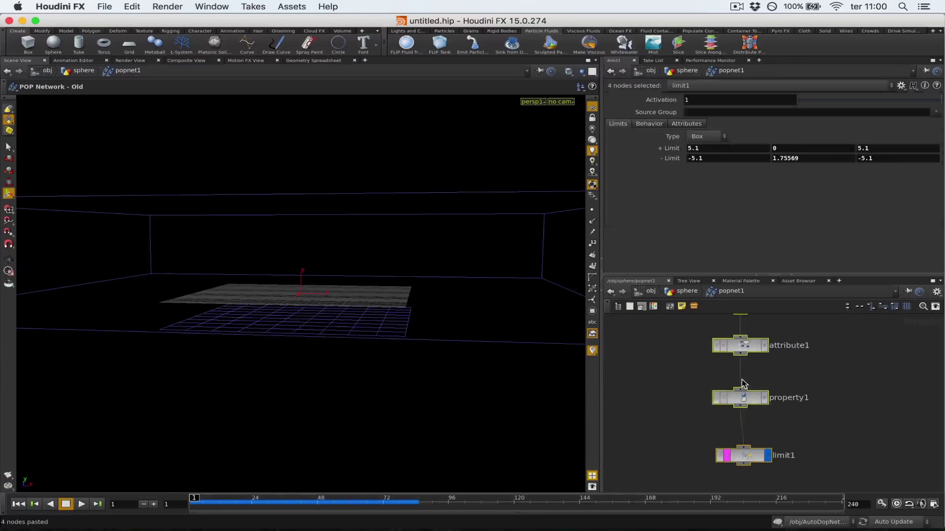
middle_click_drag(697, 374, 696, 437)
left_click(816, 393)
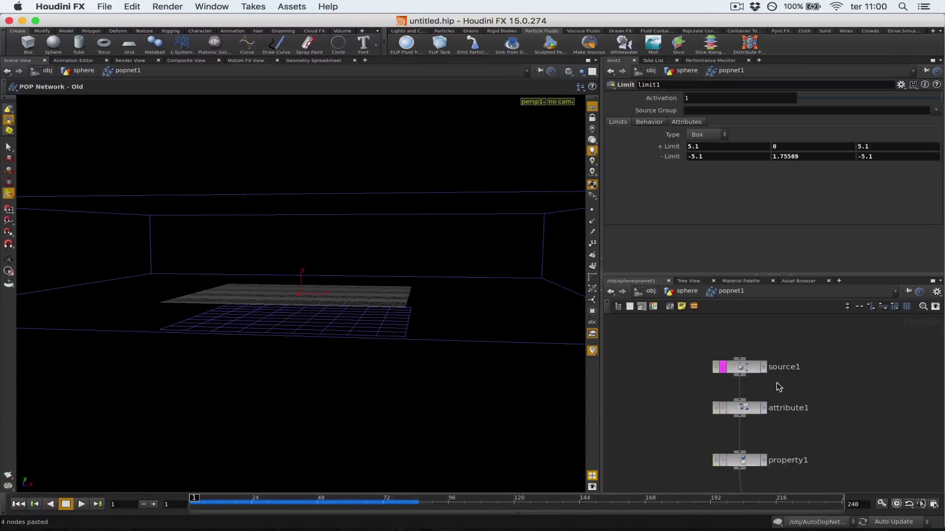
- Review the attribute and emission settings of the pasted source1 node
scroll(741, 379, "left", 3)
scroll(728, 369, "left", 2)
scroll(738, 351, "right", 5)
scroll(713, 388, "down", 1)
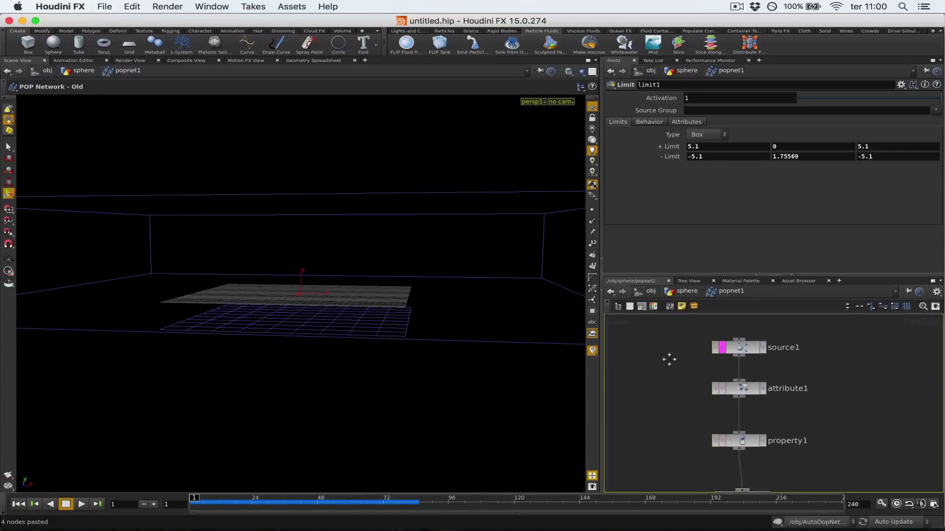
left_click(734, 346)
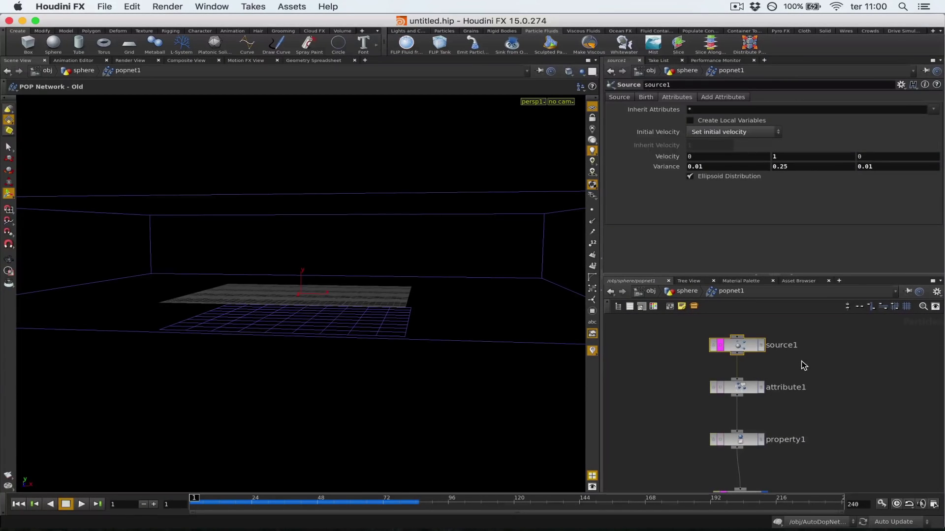
left_click(630, 98)
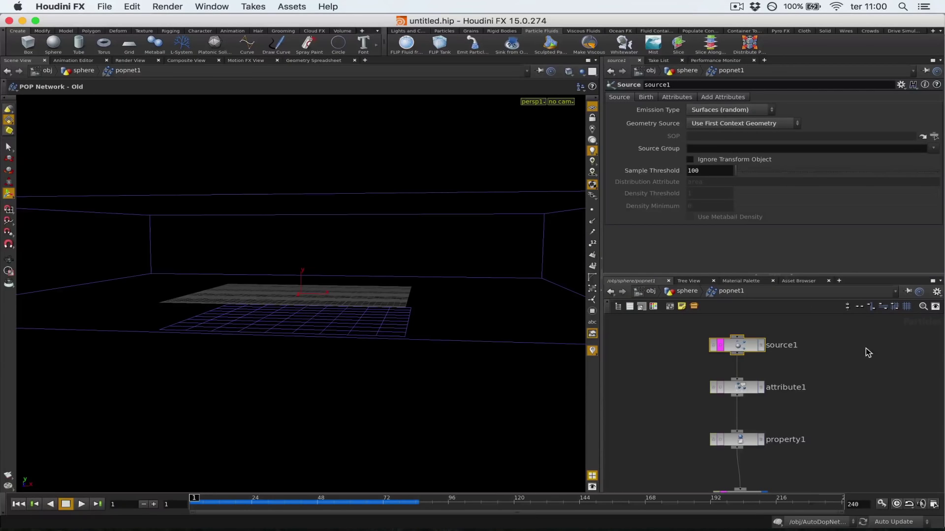
- Add a second Source node beside source1 and make it the displayed node
key("Tab")
type("sou")
key("Return")
key("Return")
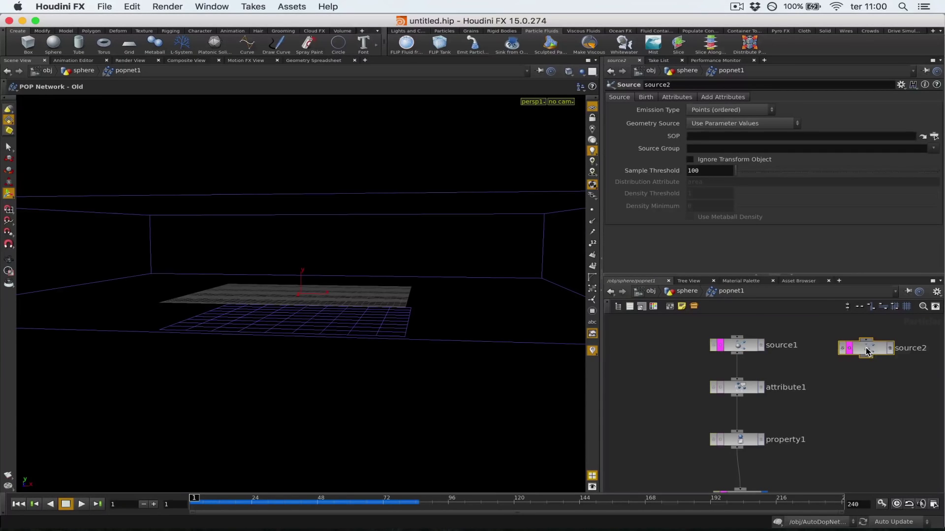
middle_click_drag(866, 347, 780, 363)
left_click(791, 344)
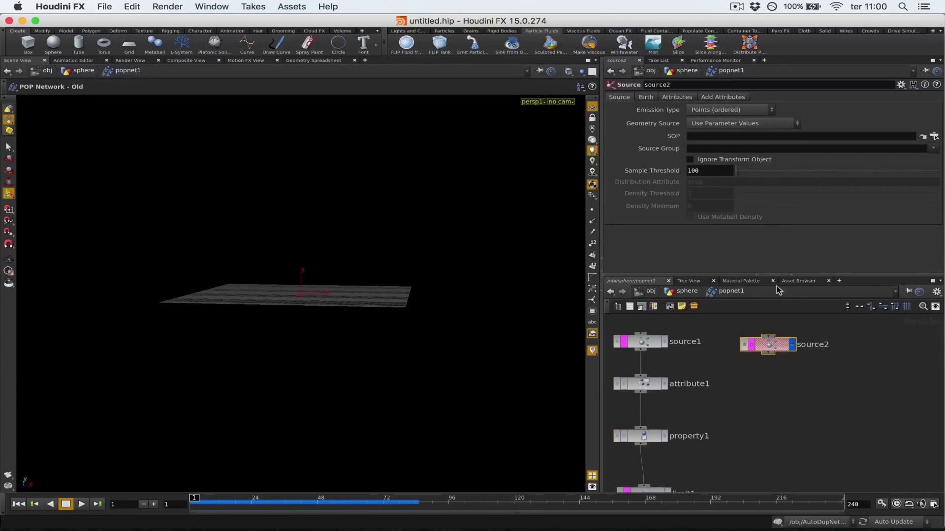
- Set source2's Geometry Source to Use First Context Geometry and check the grid's connection to the POP network
left_click(770, 123)
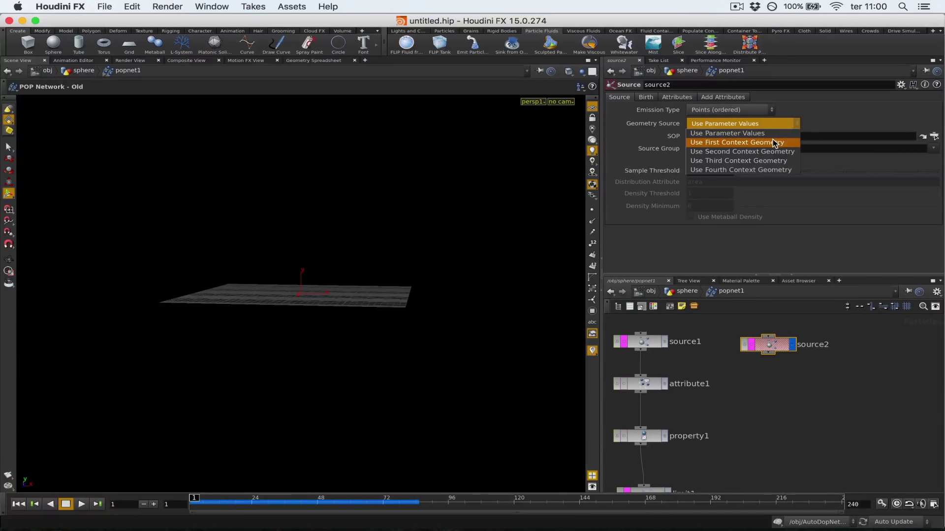
left_click(720, 143)
left_click(687, 292)
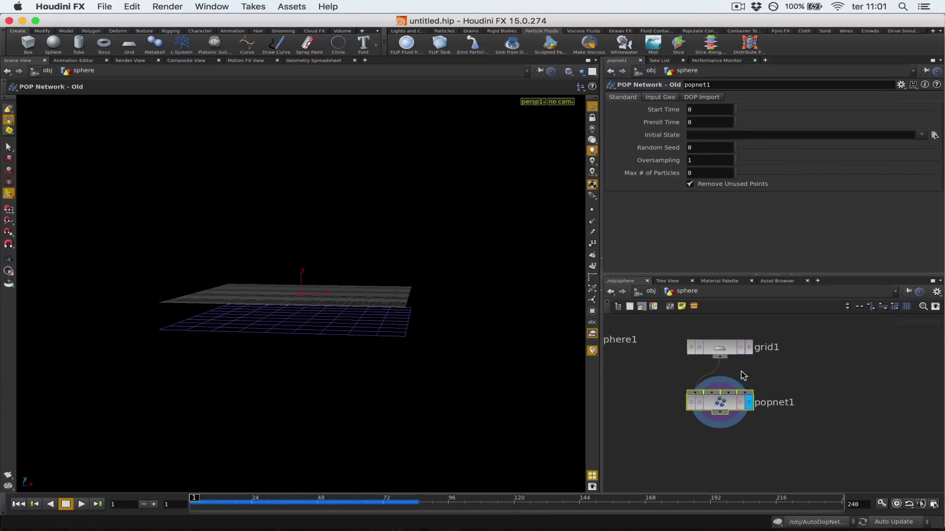
double_click(719, 408)
left_click(726, 123)
left_click(725, 123)
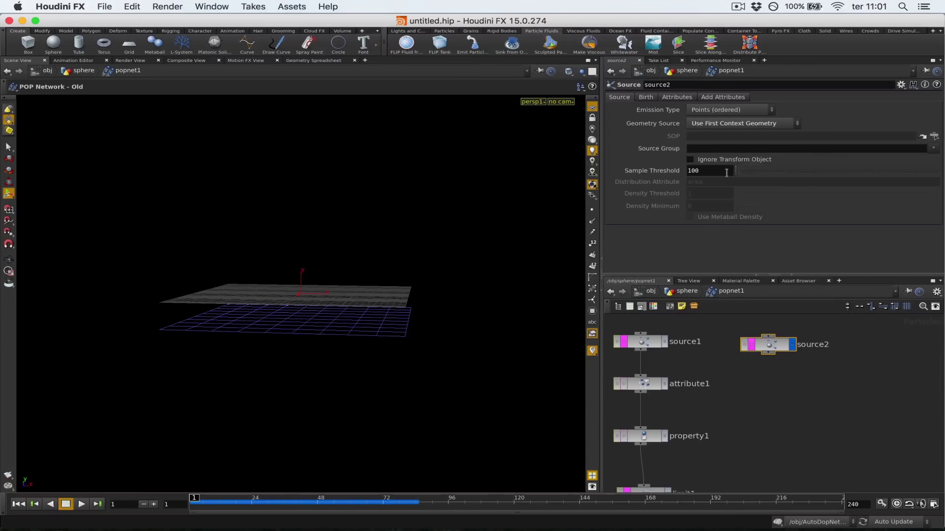
- Set source2's Emission Type to Surfaces (random) and scrub to frame 2 to check the emission
left_click(725, 110)
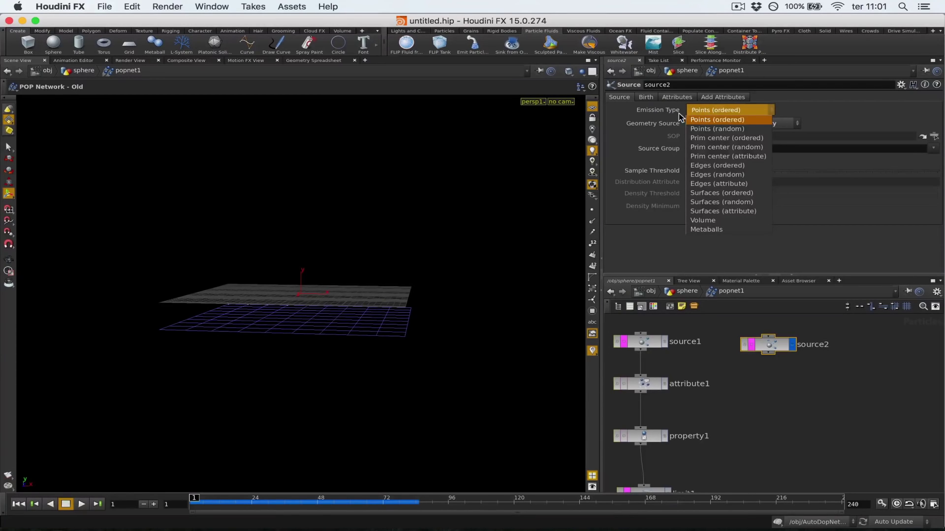
left_click(725, 202)
left_click_drag(224, 508, 190, 509)
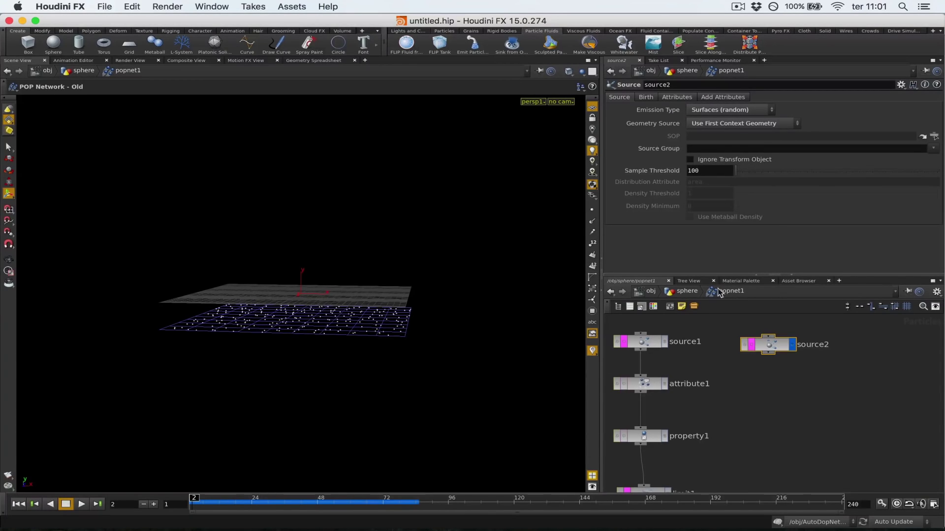
- Set source2's Initial Velocity to Set initial velocity, with velocity 0, 1, 0 and variance 0, 1, 0, and play the emission
left_click(654, 99)
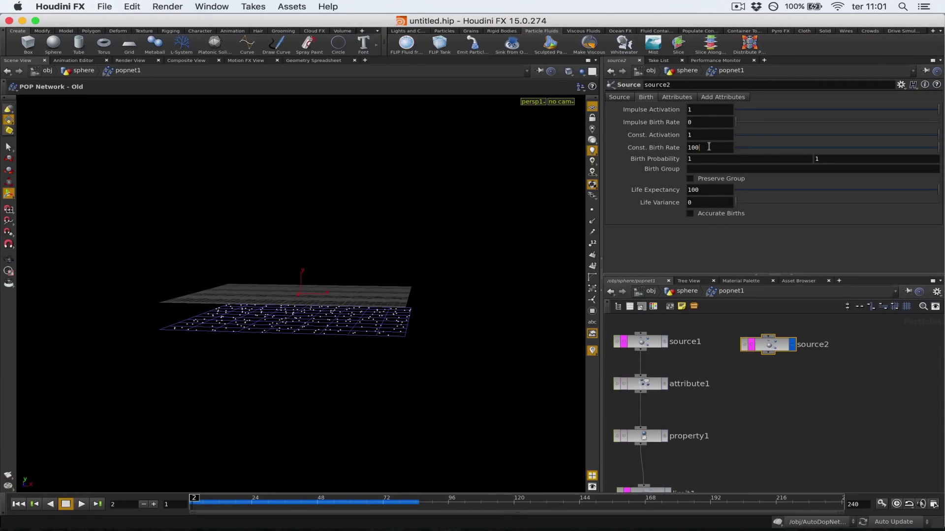
left_click(677, 97)
left_click(719, 134)
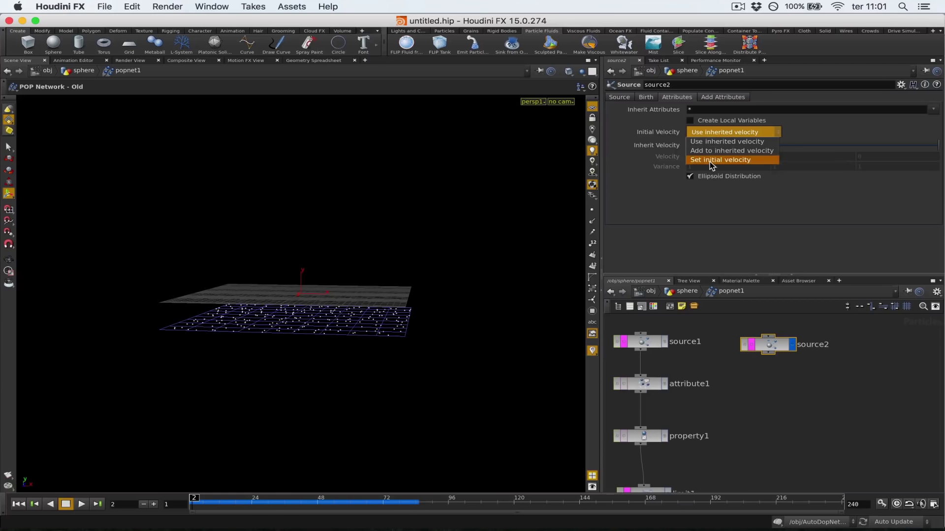
left_click(713, 160)
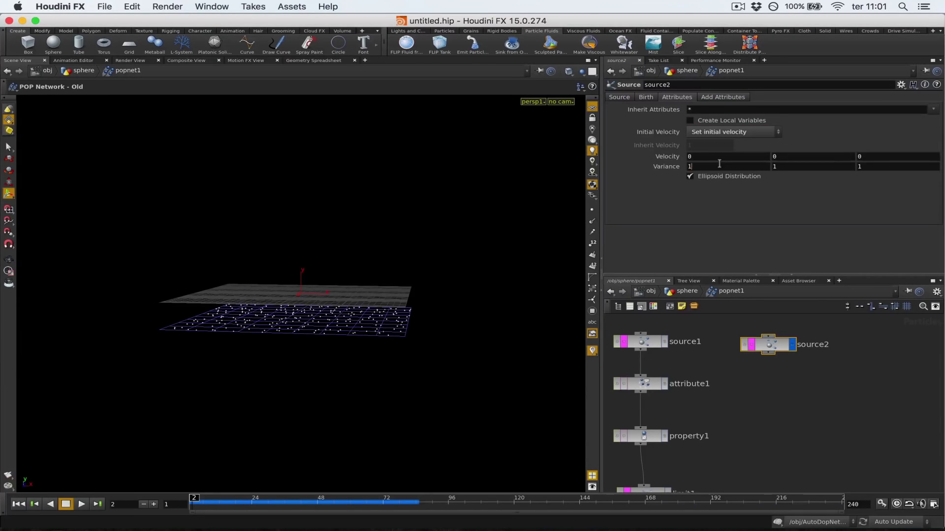
type("0")
key("Tab")
type("1")
key("Up")
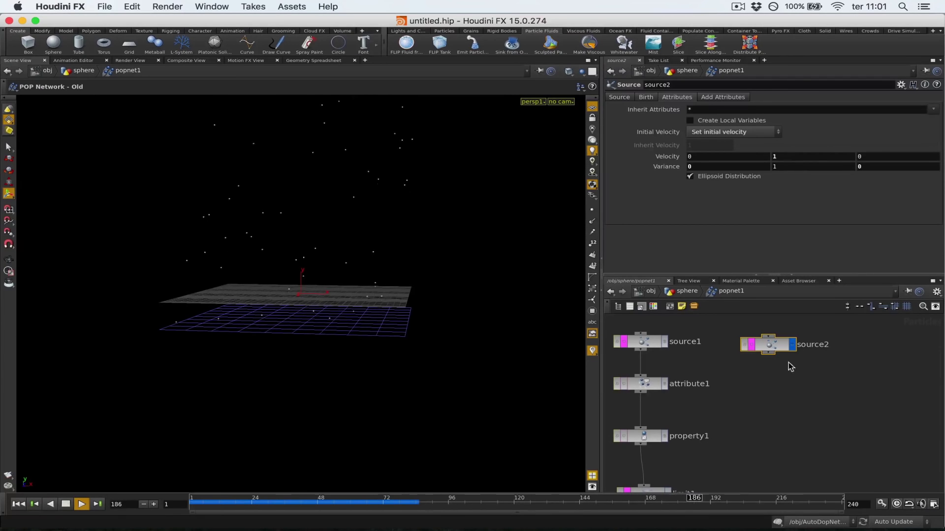
- Turn on real-time playback and replay the rising particles from the first frame
left_click(896, 503)
key("Escape")
mouse_move(464, 281)
left_mouse_down()
mouse_move(438, 301)
mouse_move(466, 310)
mouse_move(477, 284)
mouse_move(468, 276)
mouse_move(451, 286)
left_mouse_up()
key("Return")
key("Up")
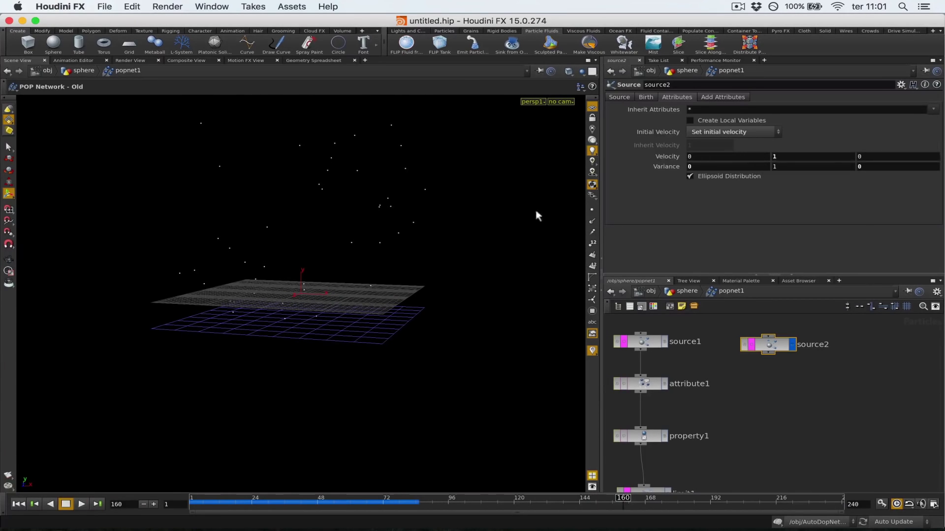
- Add a Copy node in the sphere network, feed it sphere1 and popnet1 as template, and display it
left_click(675, 292)
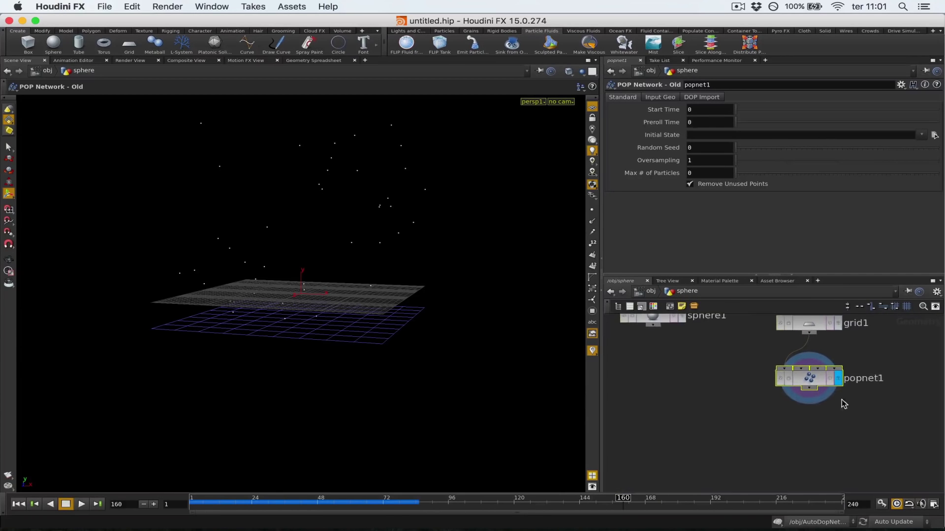
key("Tab")
type("copy")
key("Return")
left_click(749, 426)
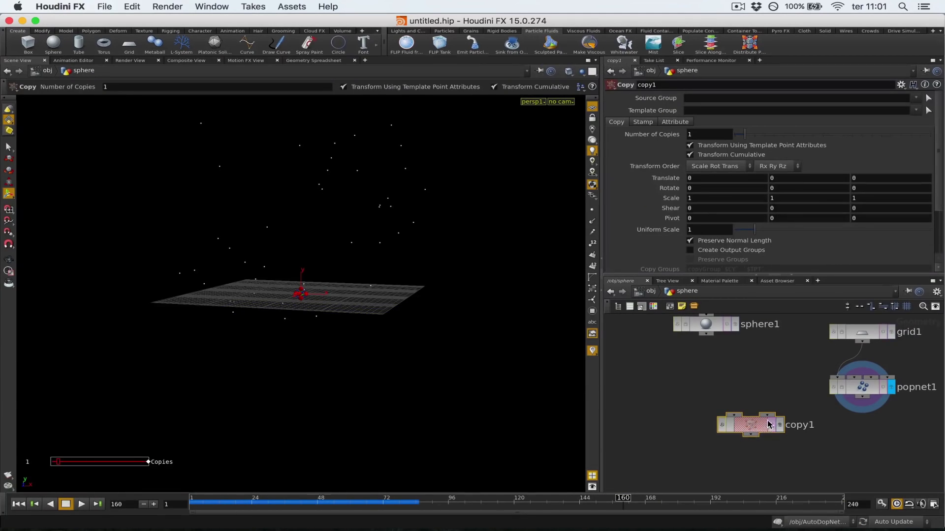
left_click_drag(768, 416, 862, 394)
left_click_drag(712, 338, 759, 458)
left_click(779, 425)
- Set sphere1's radius to 0.1 on all three axes
left_click(706, 325)
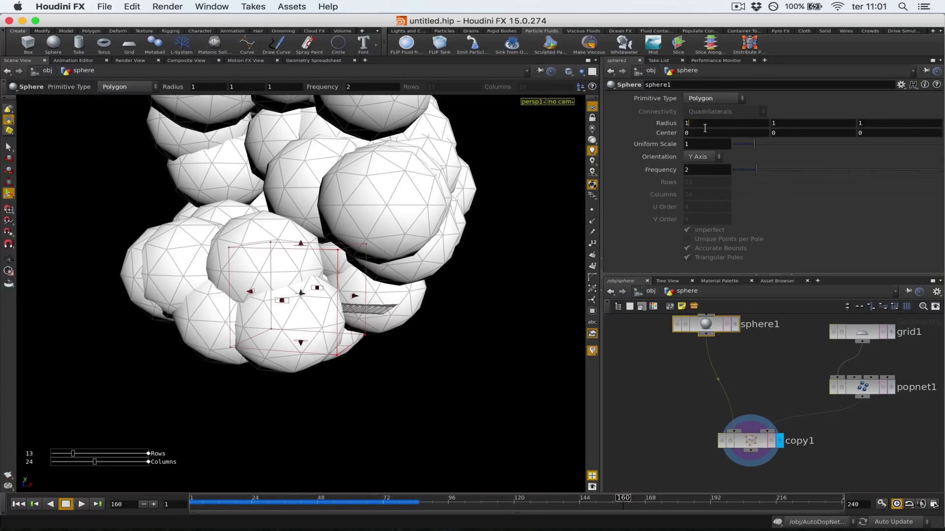
left_click(705, 128)
type(".1")
key("Tab")
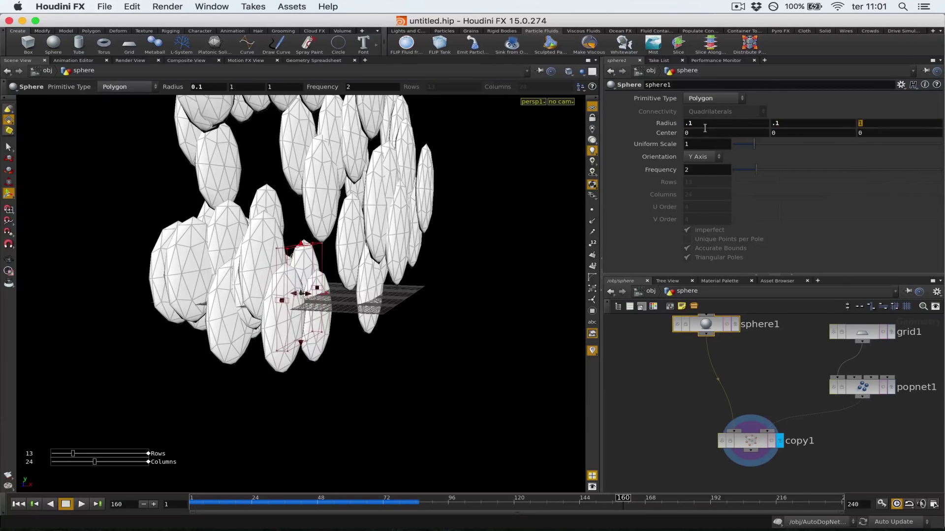
type(".1")
key("Tab")
type(".1")
key("Return")
- Play the simulation from the start to check the copied spheres rising from the grid
key("ctrl+Up")
key("Up")
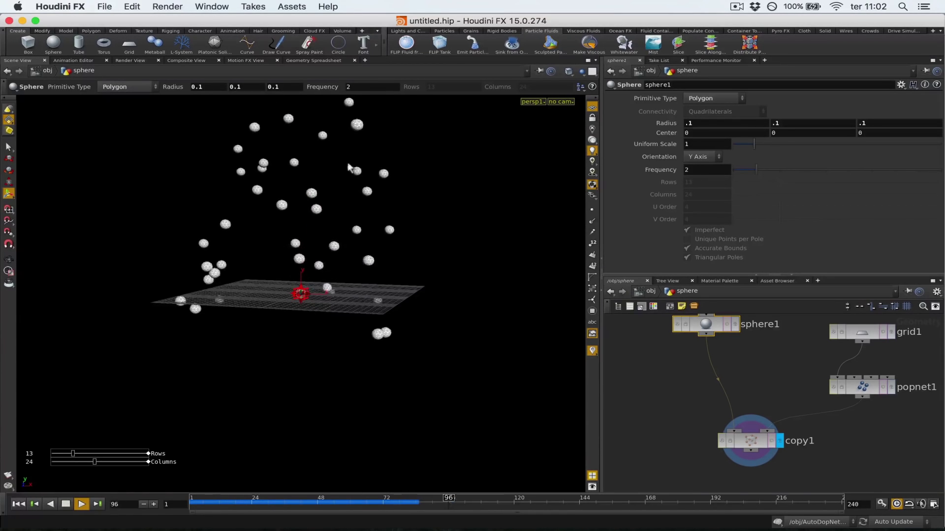
key("Escape")
right_click_drag(347, 127, 334, 163)
key("Return")
key("Up")
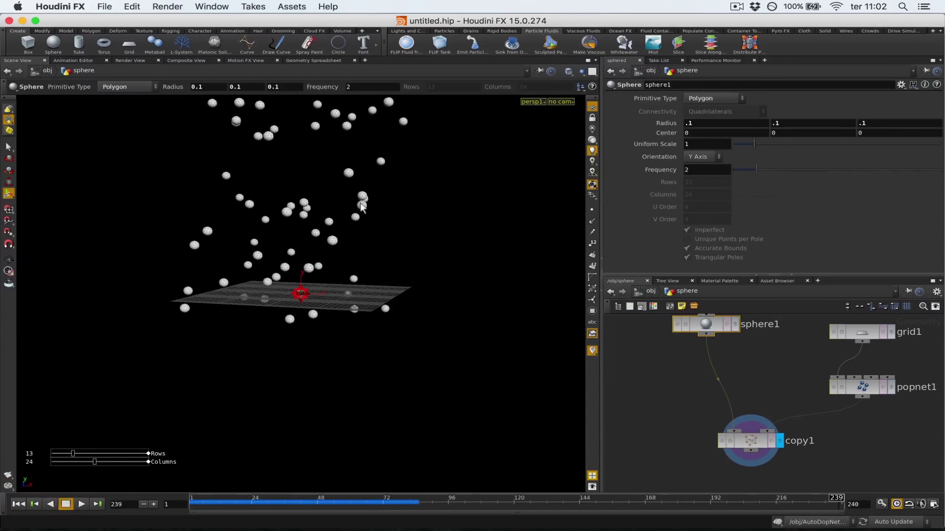
- Go inside popnet1 and examine attribute1's maxsize attribute and its random value expression
left_click(847, 389)
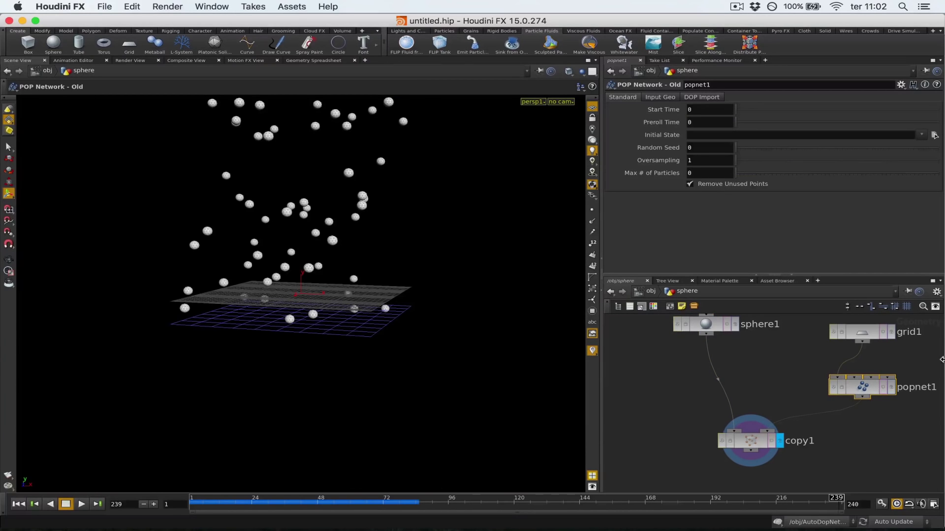
left_click(890, 388)
double_click(876, 391)
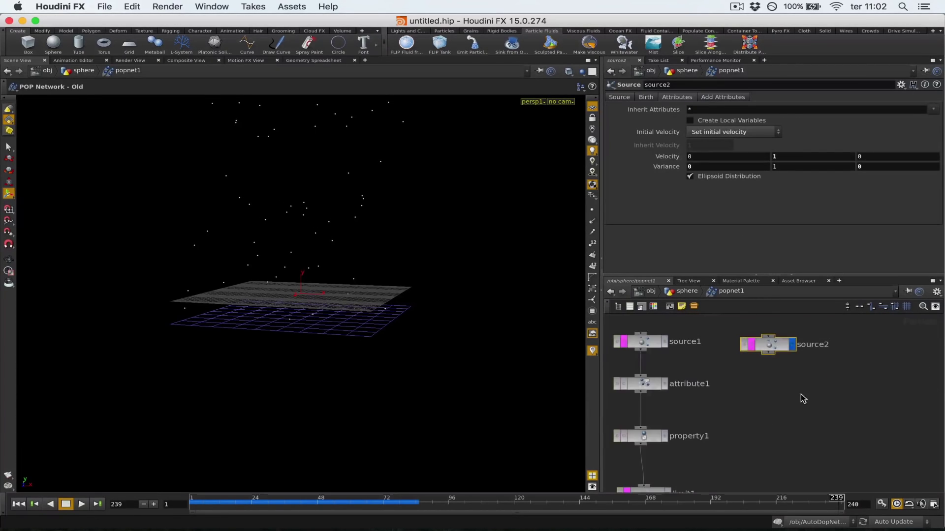
scroll(755, 406, "down", 2)
middle_click_drag(784, 409, 760, 383)
left_click_drag(728, 343, 656, 426)
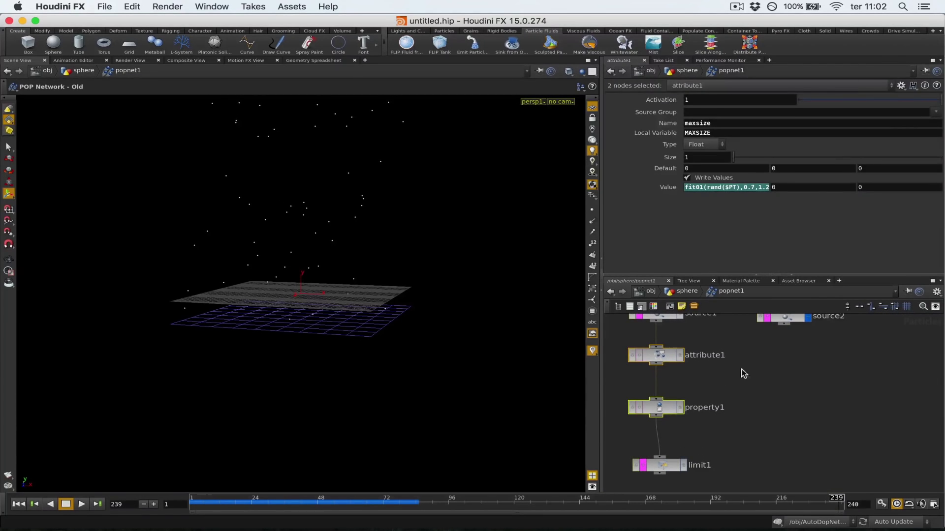
left_click(663, 361)
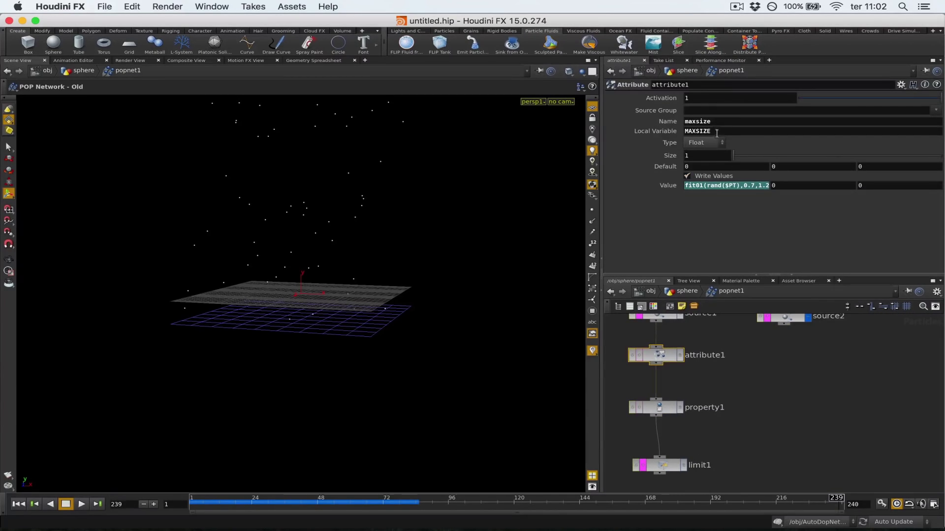
left_click(717, 187)
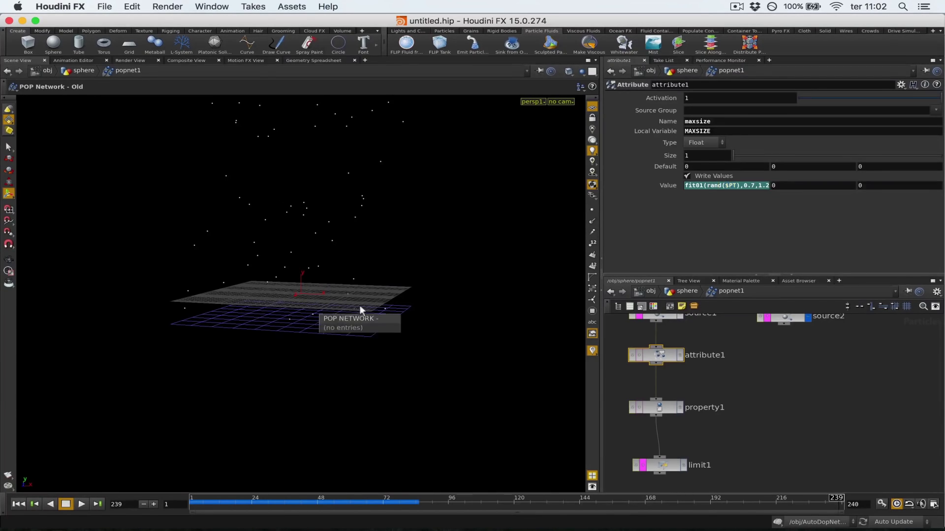
right_click_drag(296, 279, 371, 249, "alt")
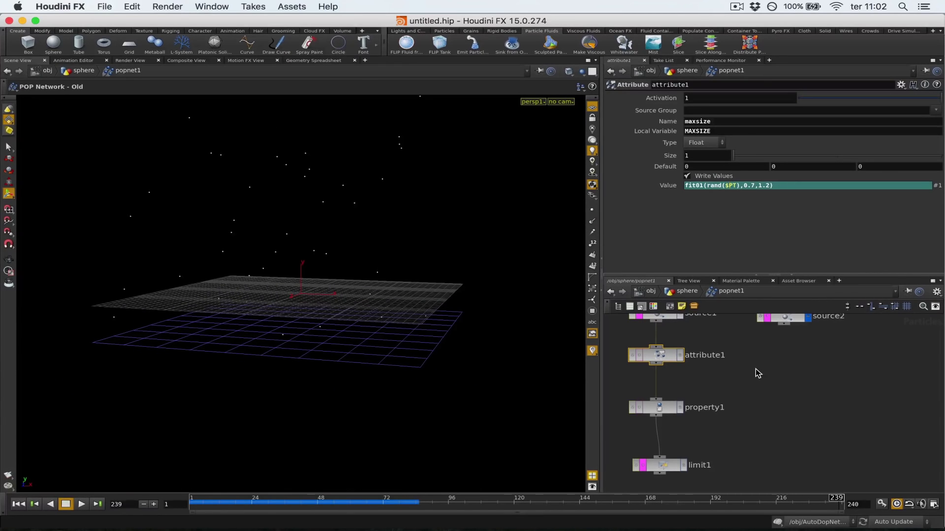
- Display property1, play the simulation, and review its Uniform Scale expression together with attribute1's value
key("Escape")
left_click_drag(373, 305, 626, 382)
left_click_drag(754, 388, 658, 425)
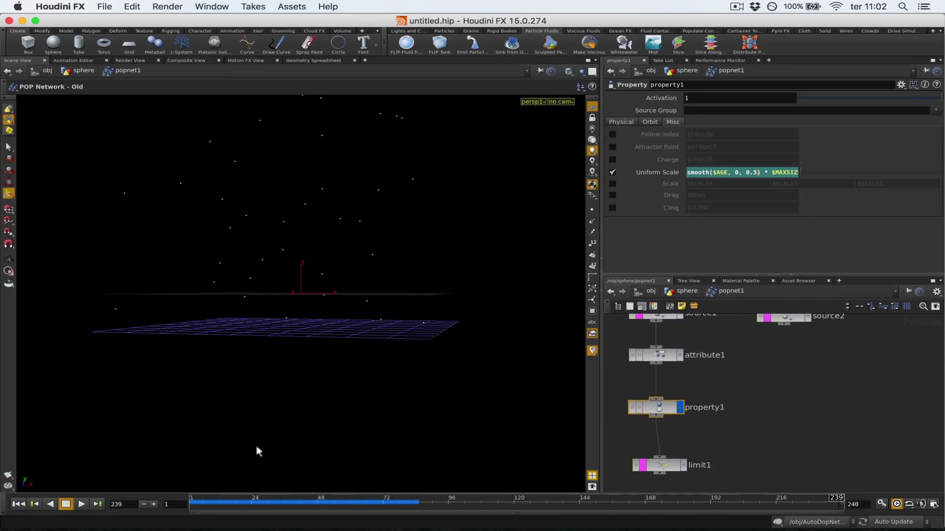
key("Up")
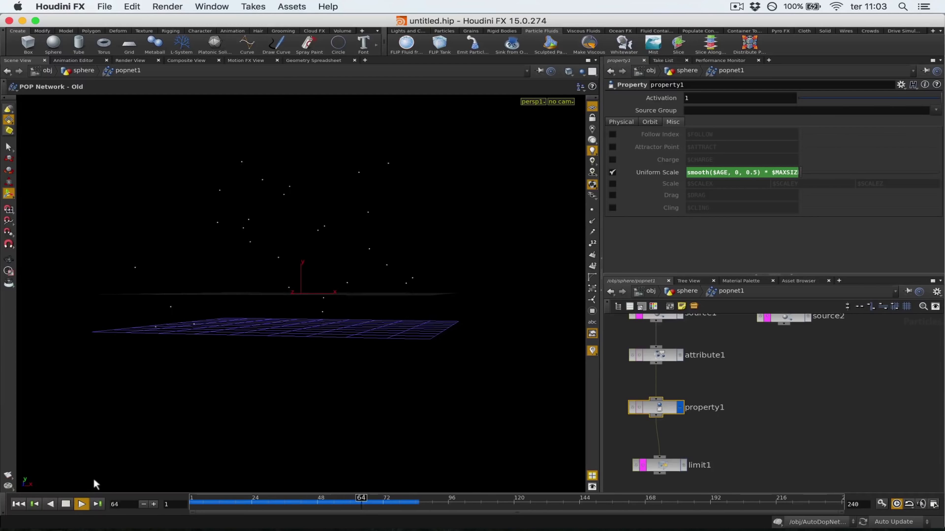
left_click(657, 354)
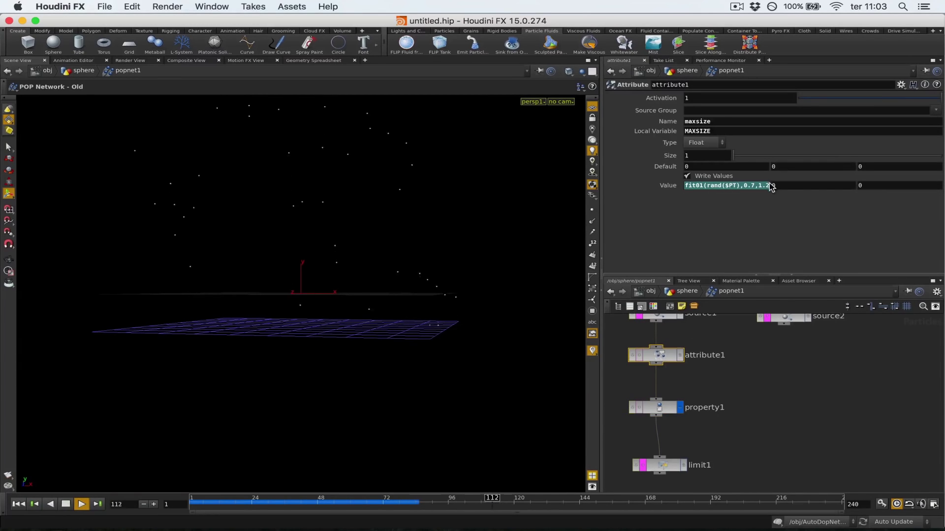
left_click(668, 412)
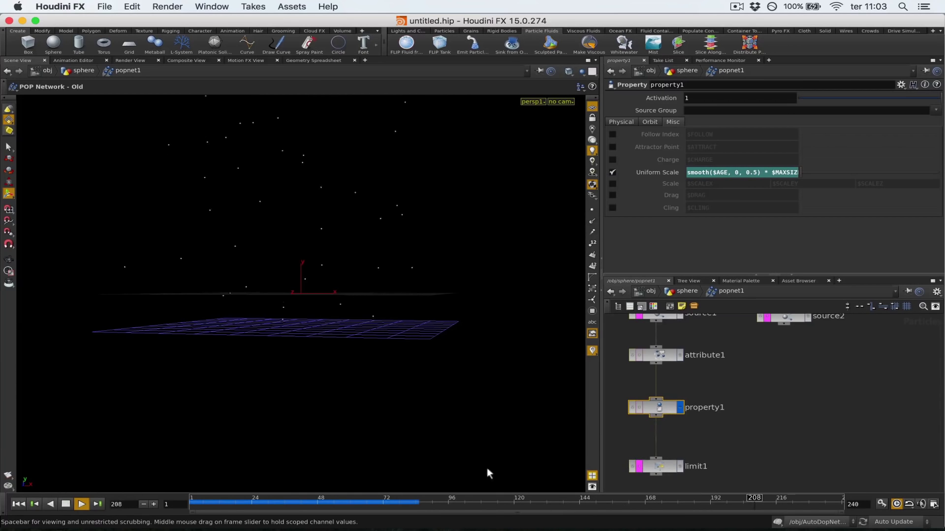
left_click(66, 504)
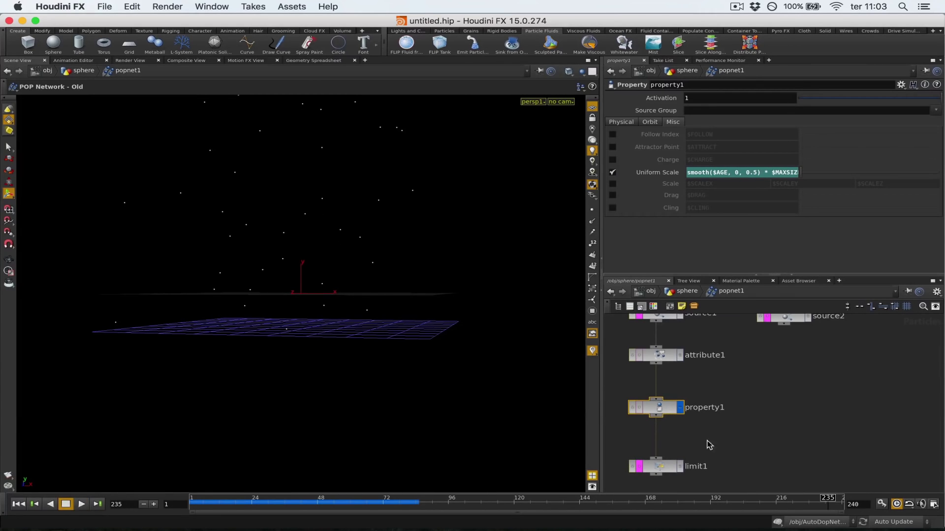
- Display the limit1 node and set the Y value of its + Limit to -0.82
left_click(681, 467)
left_click_drag(401, 331, 351, 253)
left_click(650, 467)
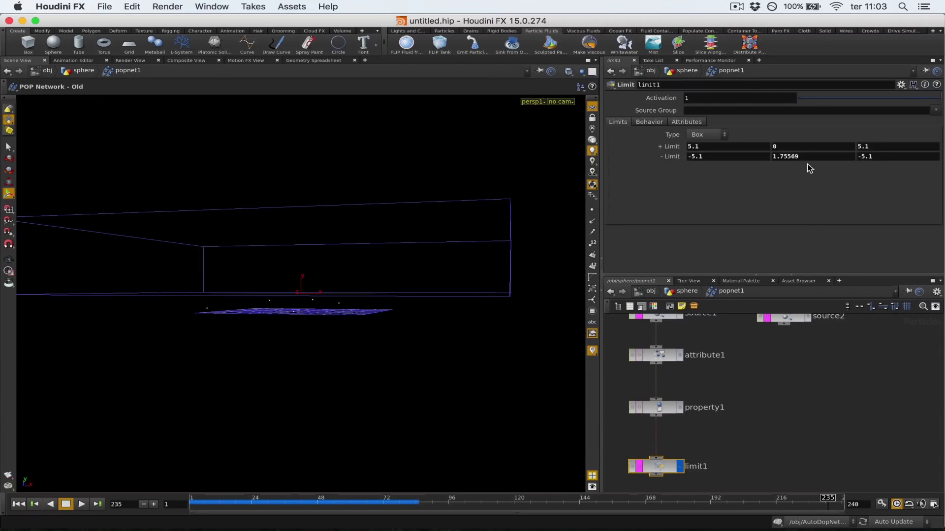
middle_click_drag(807, 156, 288, 239)
left_click_drag(318, 282, 360, 217)
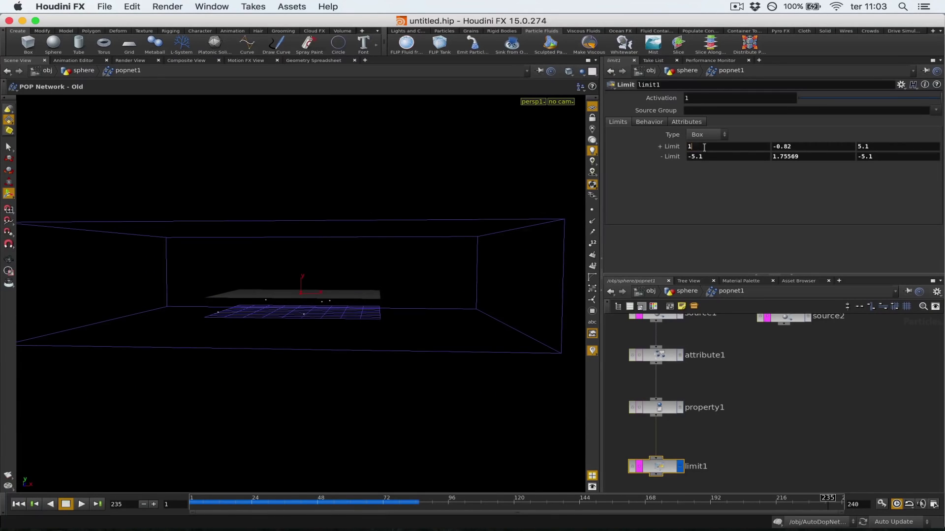
- Set limit1's + Limit X and Z to 2.1 and its - Limit X and Z to -2.1
key("Return")
key("Return")
type("2")
key("Return")
left_click(748, 158)
type("-2")
key("Return")
left_click(879, 156)
type("-2")
key("Return")
type(".1")
key("Return")
left_click(879, 147)
type("2.1")
key("Return")
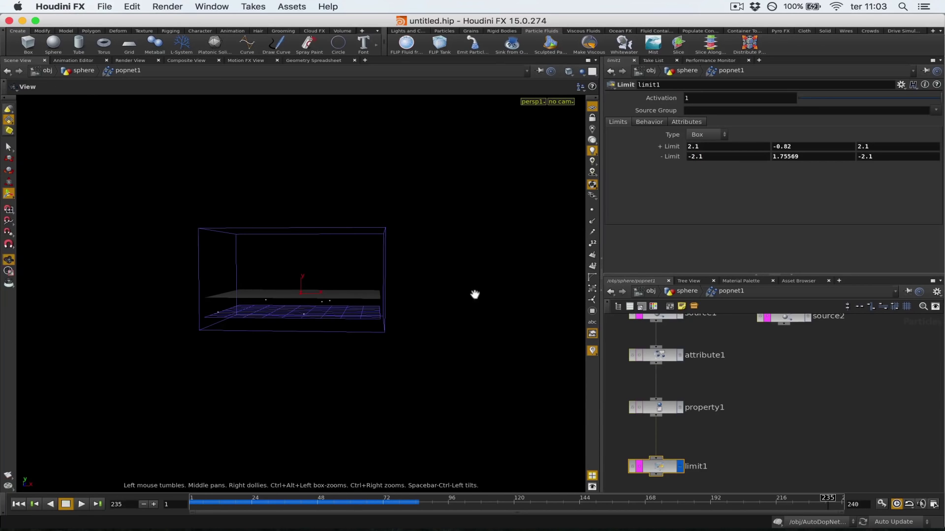
- Return to the sphere network and play the copied bubbles from frame 1 to check them inside the limit box
left_click_drag(464, 289, 421, 337)
left_click(691, 290)
left_click(780, 441)
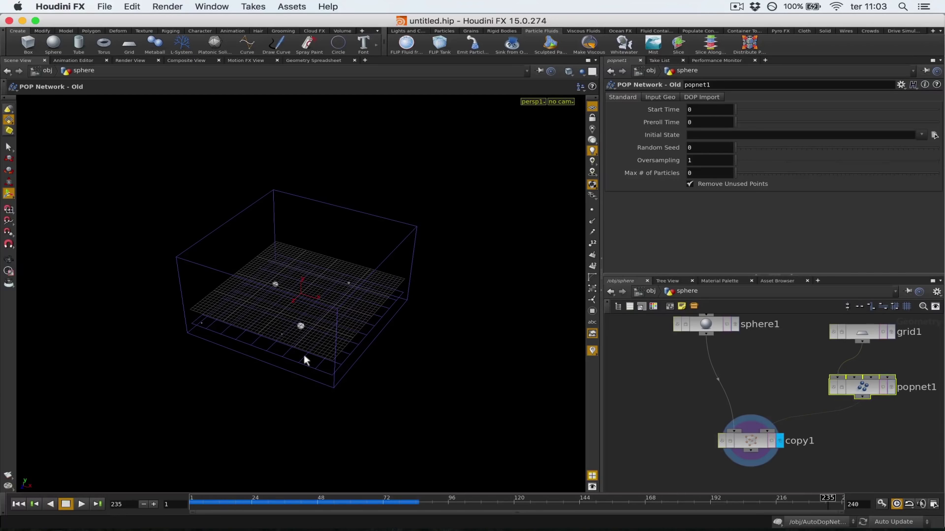
right_click_drag(468, 261, 342, 338)
left_click_drag(342, 338, 360, 306)
left_click_drag(205, 500, 175, 501)
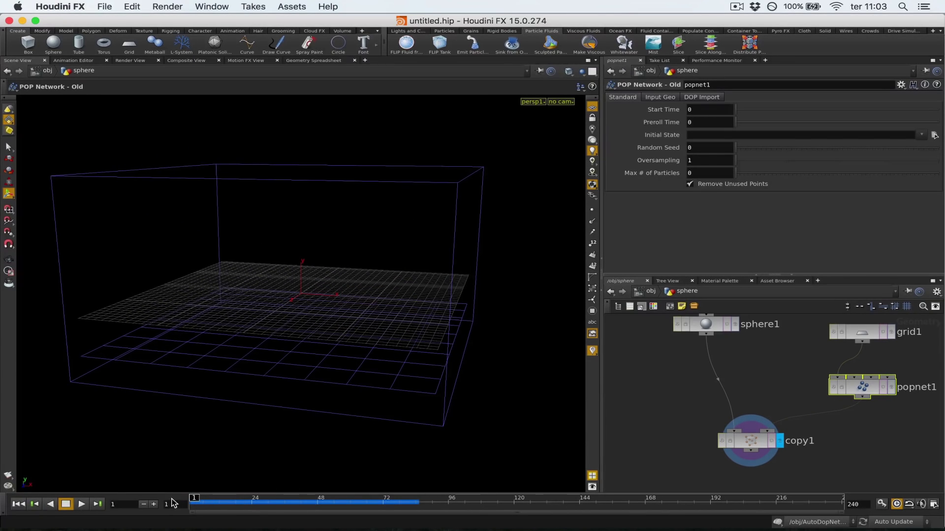
key("Up")
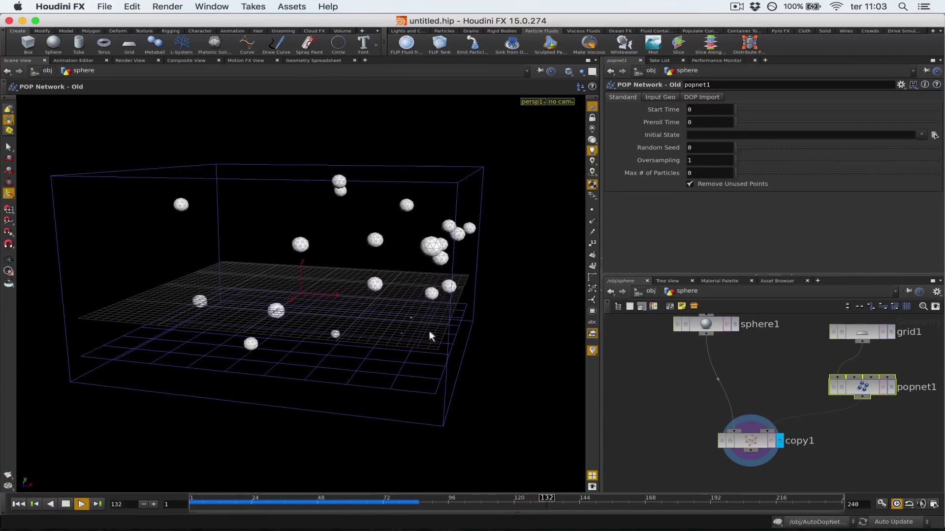
key("Up")
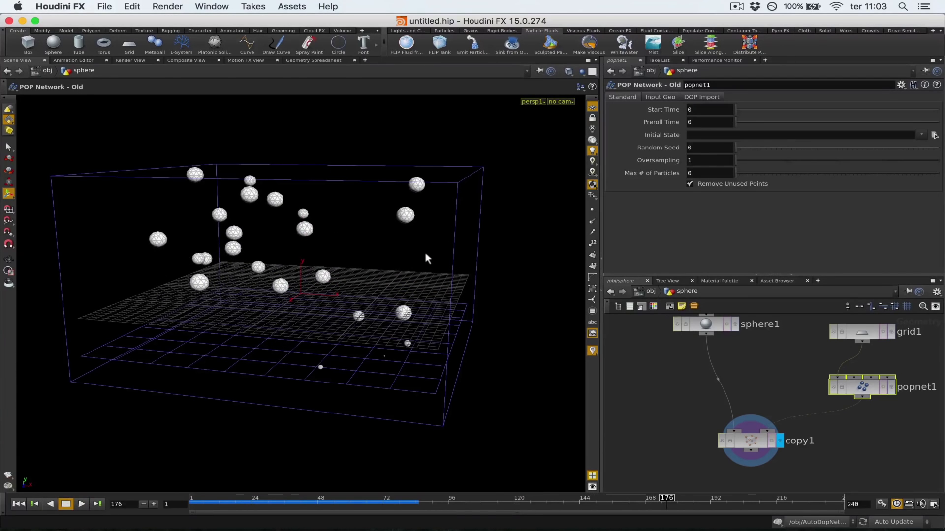
- Define copy1's first stamp variable as scale with the value rand($PT)
left_click_drag(424, 252, 373, 253, "alt")
left_click_drag(731, 387, 777, 467)
scroll(674, 201, "down", 3)
scroll(672, 203, "up", 3)
left_click(642, 122)
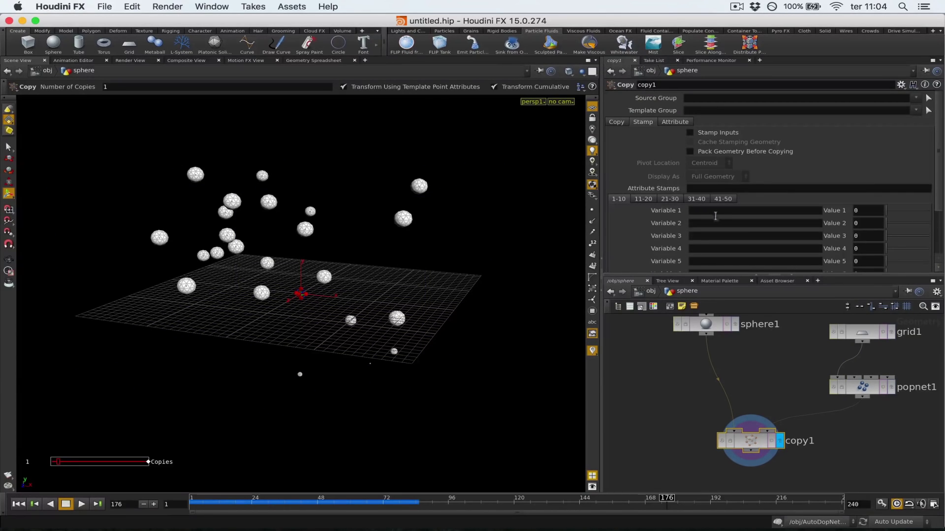
left_click(684, 123)
left_click(642, 122)
type("rand(")
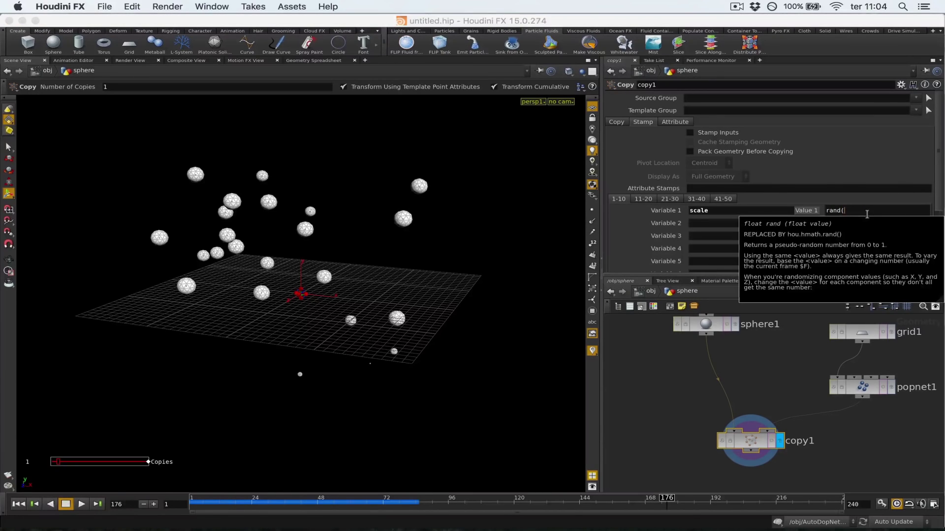
type("$PT)")
key("Return")
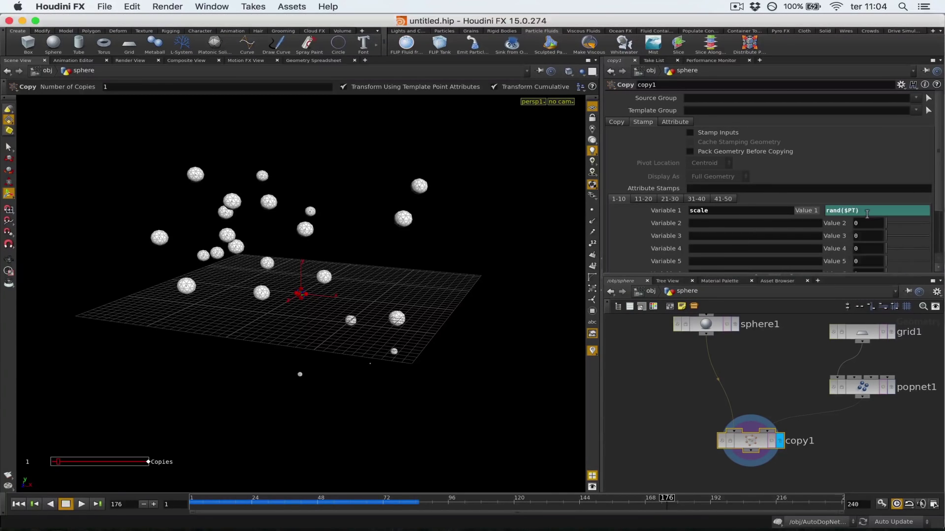
- Check sphere1's size parameters, then return to copy1's stamp settings and inspect the copied spheres
left_click(706, 324)
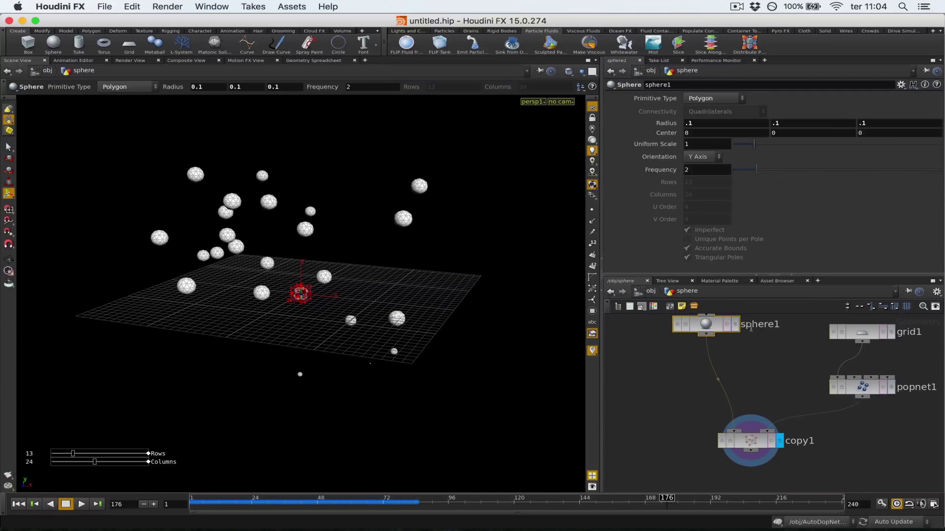
left_click(753, 439)
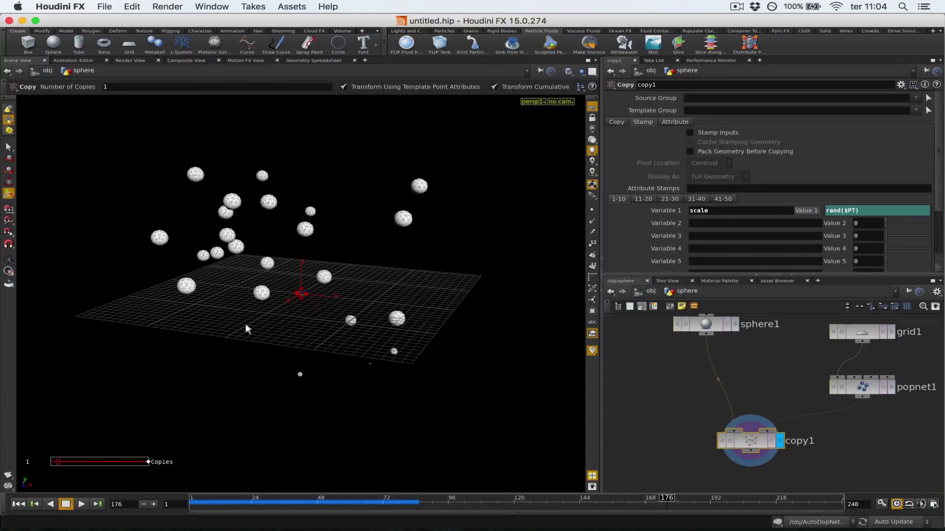
mouse_move(244, 325)
left_mouse_down("alt")
mouse_move(258, 394)
mouse_move(290, 290)
mouse_move(229, 317)
left_mouse_up("alt")
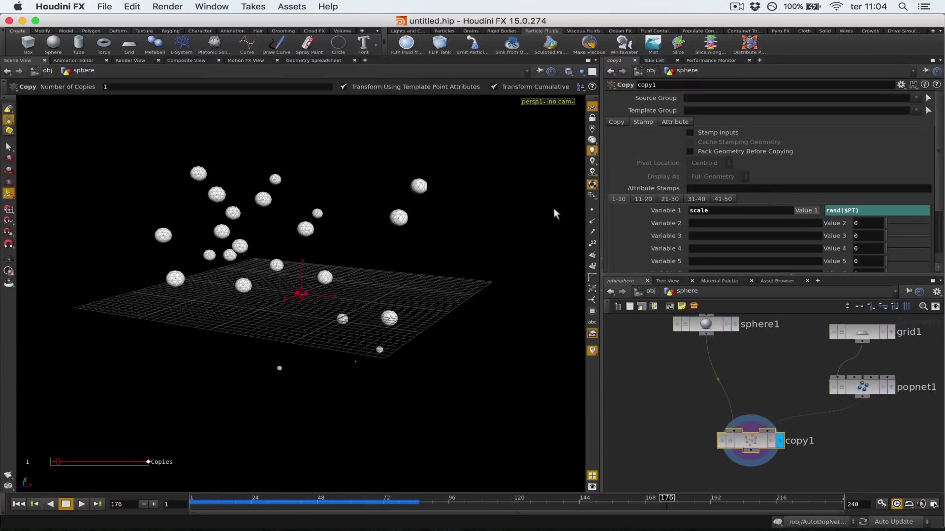
- Insert a Mountain node between sphere1 and copy1 and display its result
left_click(684, 398)
key("Tab")
type("mo")
key("Return")
left_click(711, 372)
left_click(741, 373)
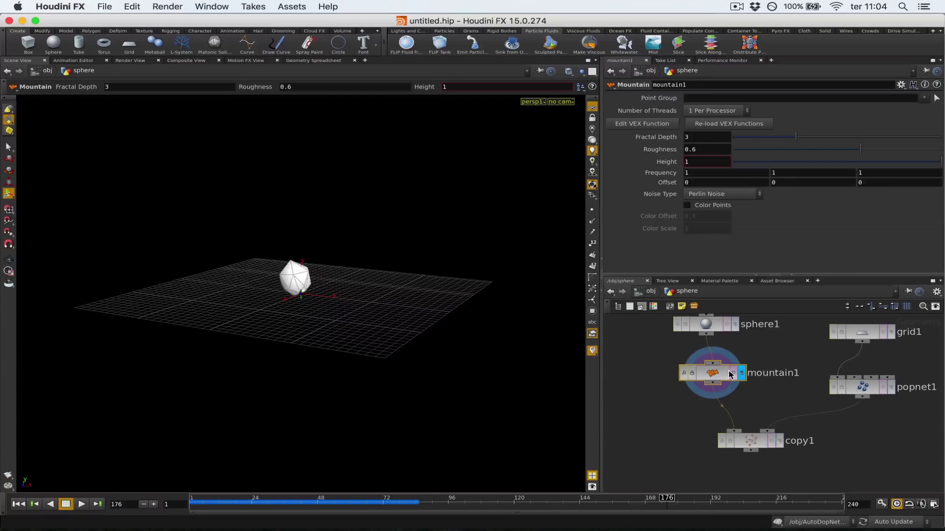
- Try a lower Height and a different Frequency on mountain1, then undo both changes
right_click_drag(329, 262, 530, 222, "alt")
left_click_drag(315, 281, 555, 123, "alt")
left_click_drag(888, 163, 841, 175)
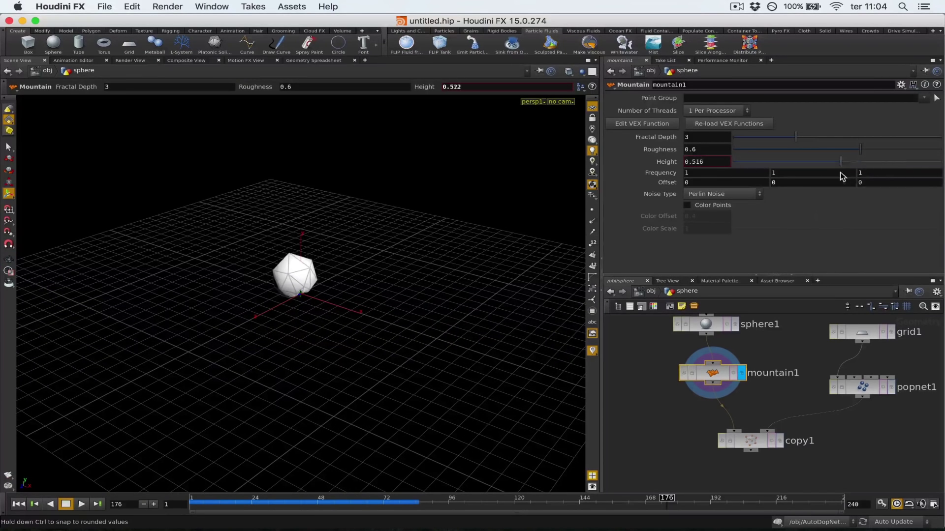
key("ctrl+z")
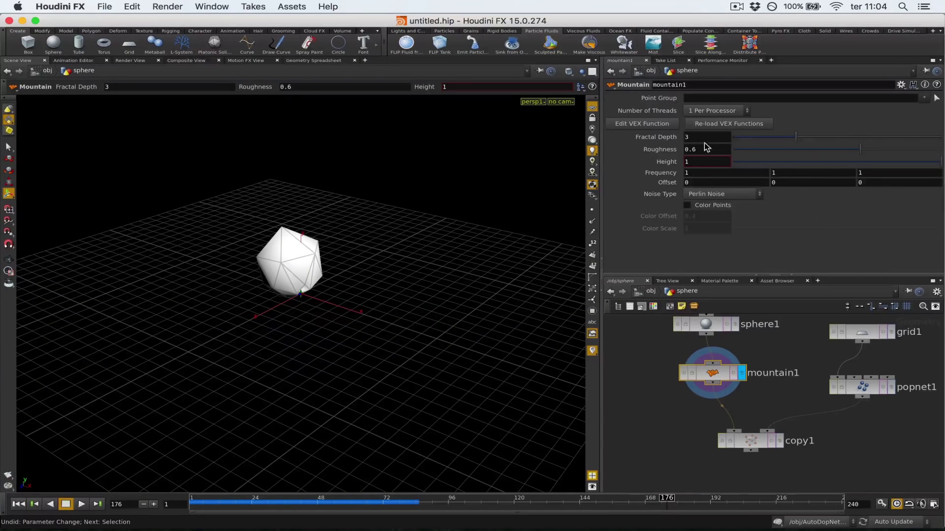
middle_click_drag(656, 172, 836, 174)
key("ctrl+z")
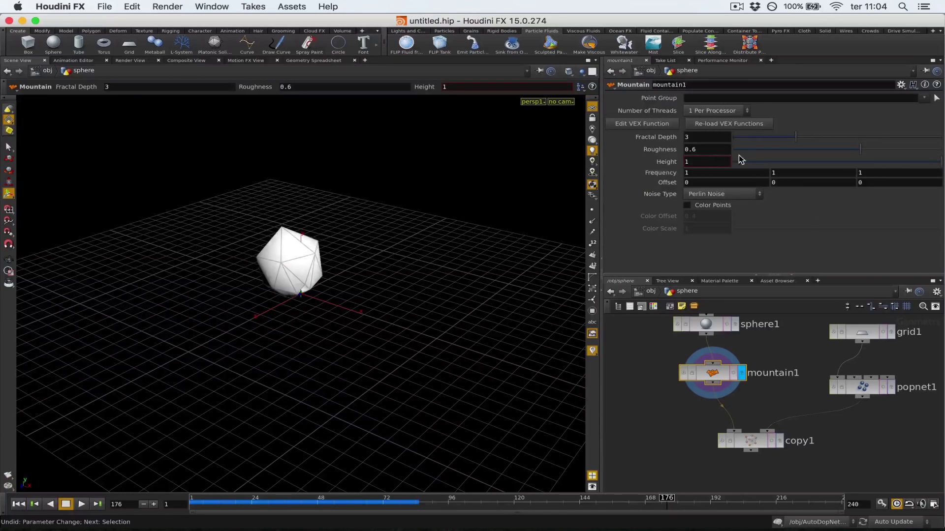
- Set mountain1's Height to 0.696 and Roughness to 0.693, and raise sphere1's polygon Frequency for a denser mesh
left_click(876, 160)
left_click(876, 149)
left_click_drag(530, 235, 393, 295)
left_click(708, 323)
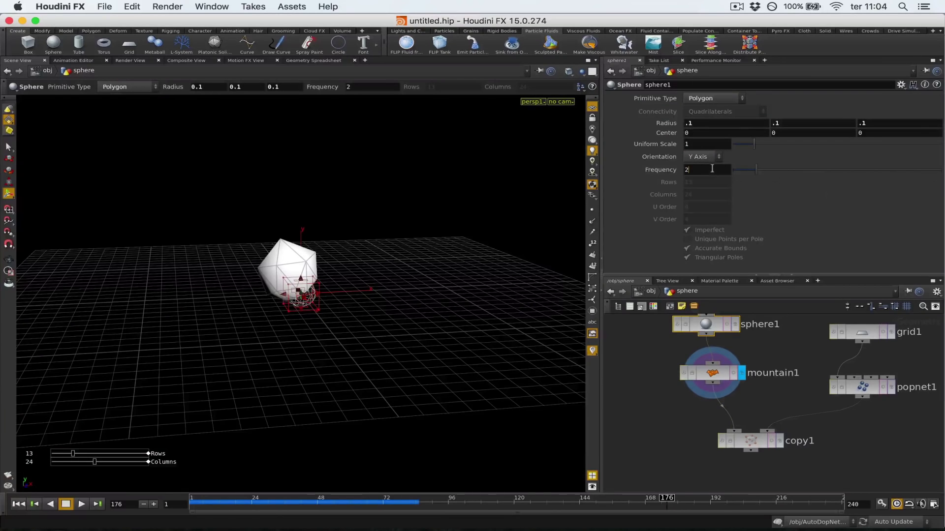
left_click(720, 382)
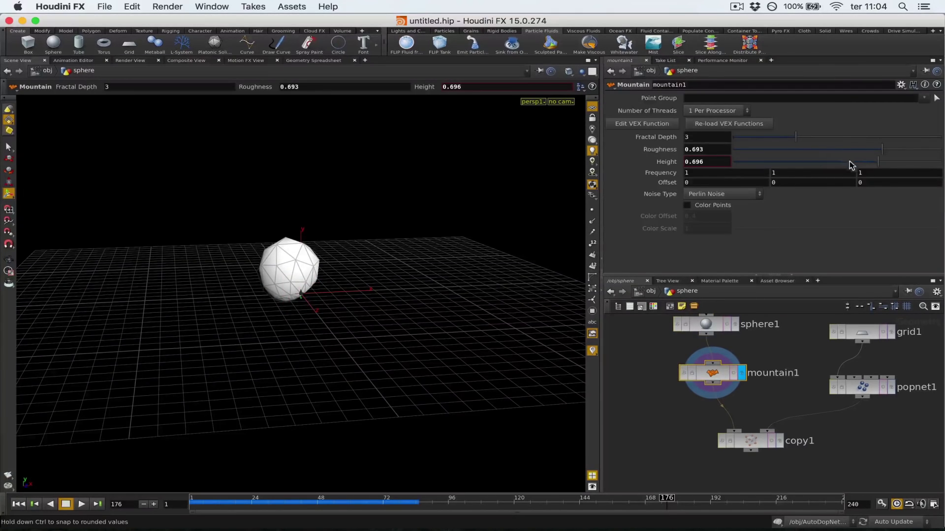
- Try other noise Frequency values on mountain1, leaving all axes at 1, and set its Fractal Depth to 2
mouse_move(668, 174)
middle_mouse_down()
mouse_move(792, 155)
mouse_move(568, 192)
mouse_move(668, 178)
mouse_move(743, 182)
mouse_move(664, 186)
middle_mouse_up()
key("ctrl+z")
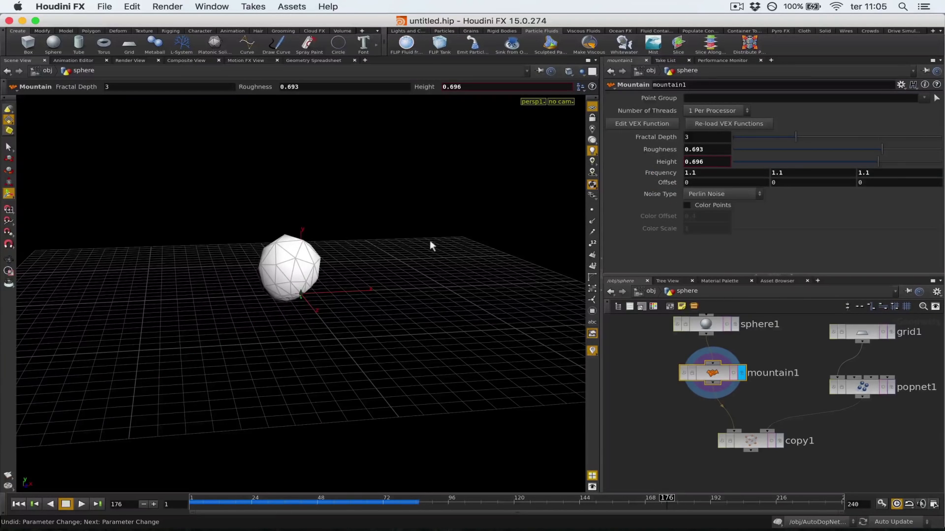
left_click_drag(427, 251, 301, 224, "alt")
middle_click_drag(671, 173, 652, 173)
left_click(780, 137)
left_click_drag(232, 307, 287, 337, "alt")
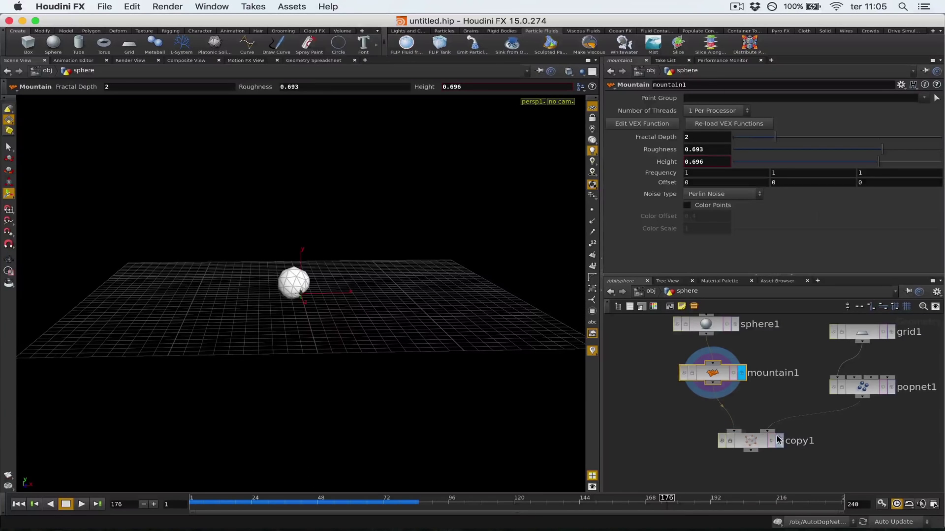
- Display copy1 and play the deformed bubbles from frame 1 to check their shapes and motion
left_click(777, 441)
key("ctrl+Up")
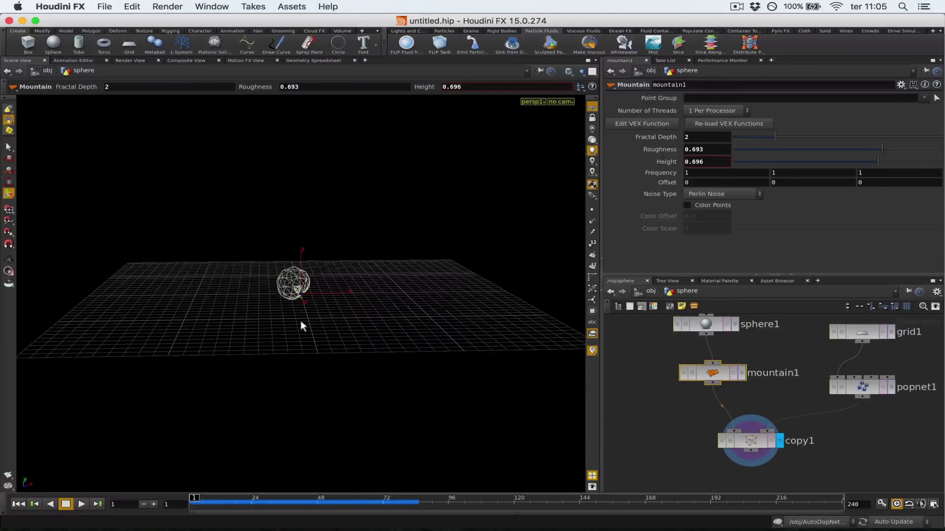
key("Up")
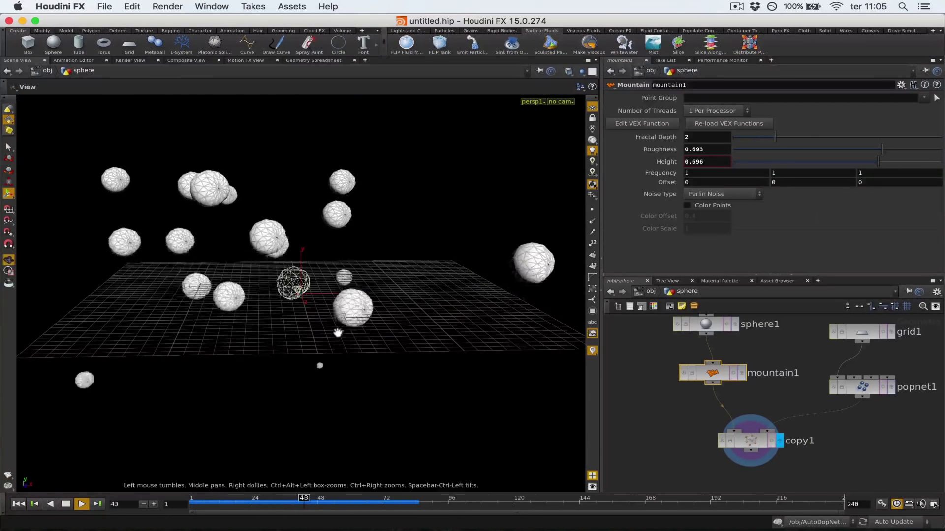
right_click_drag(338, 333, 236, 358, "alt")
left_click_drag(236, 359, 286, 345, "alt")
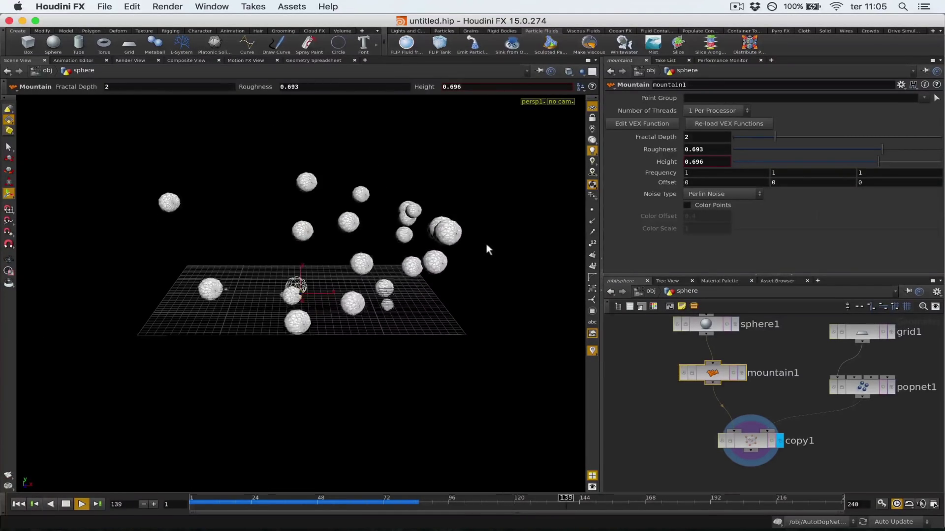
key("Up")
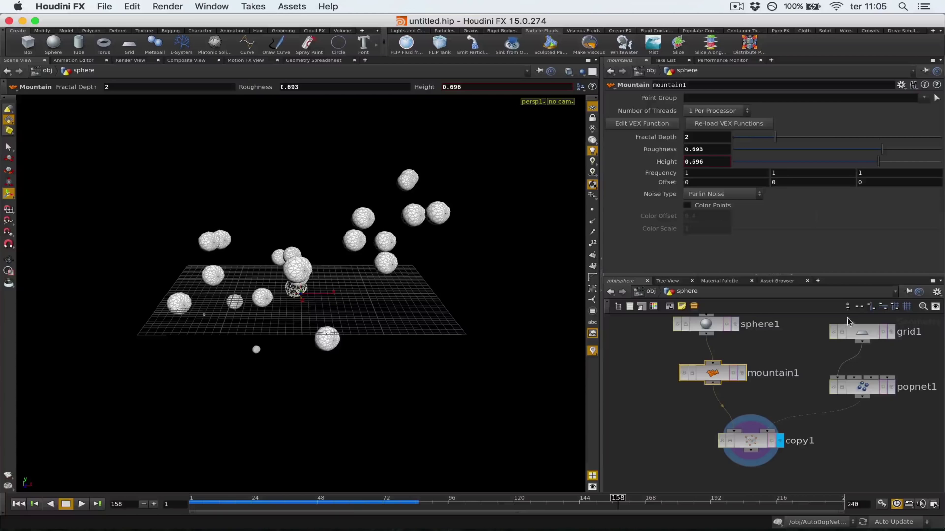
- Set the Const. Birth Rate of popnet1's source1 to 5 and play the simulation from frame 1
double_click(854, 389)
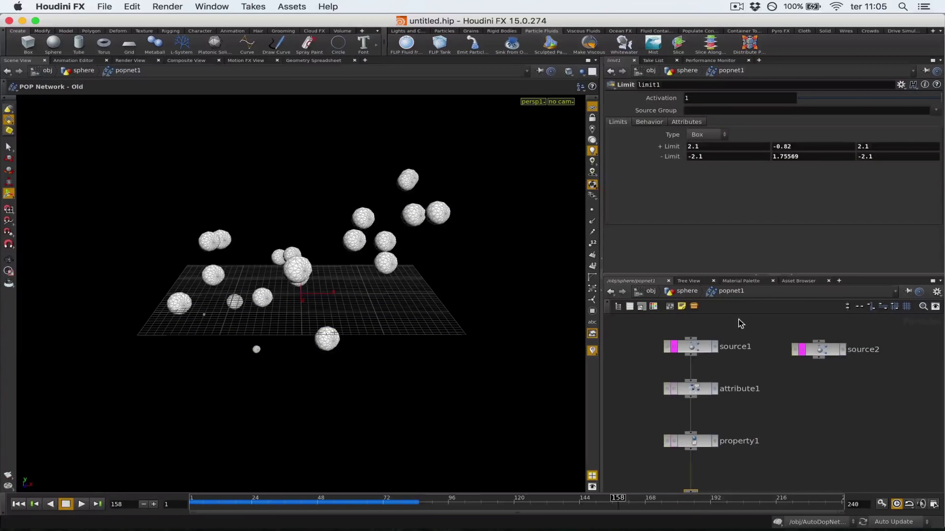
left_click(691, 347)
left_click(645, 97)
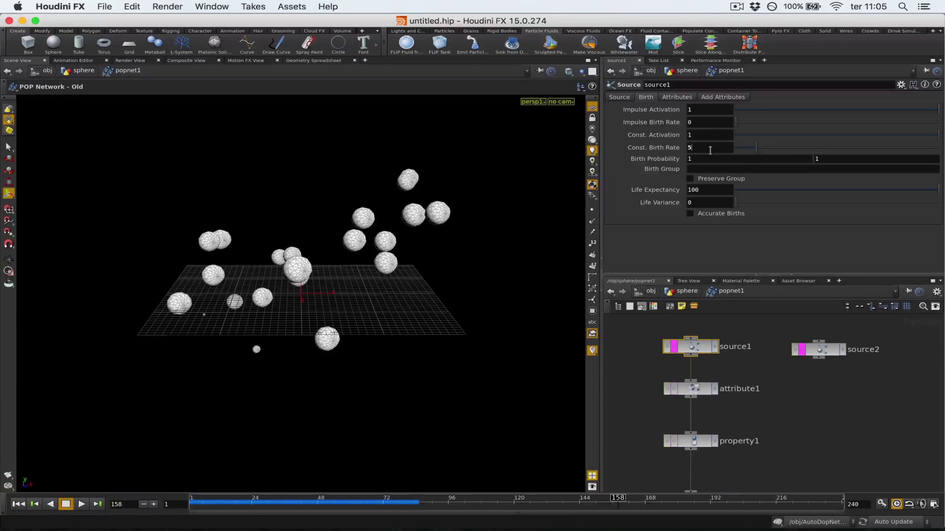
key("ctrl+Up")
key("Up")
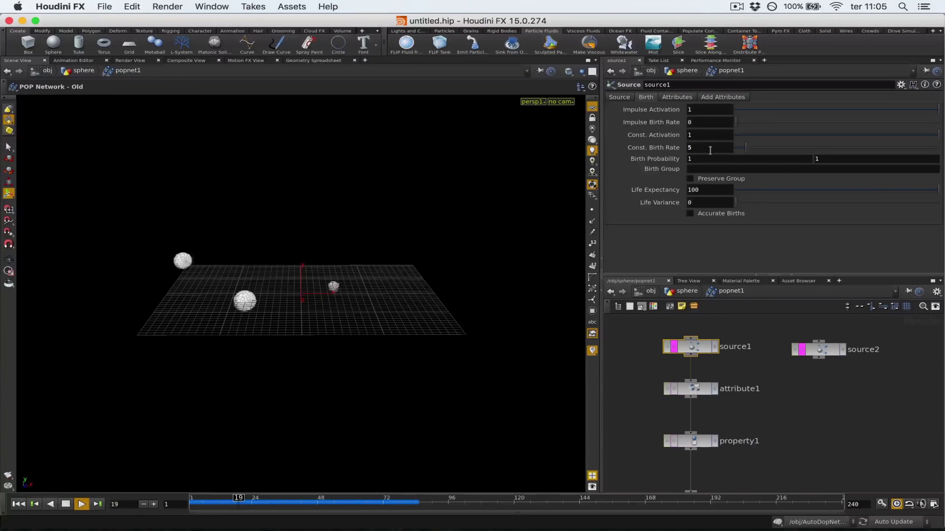
- Set source1's initial Y velocity to 1.5, return to the sphere network and stop playback
left_click(677, 97)
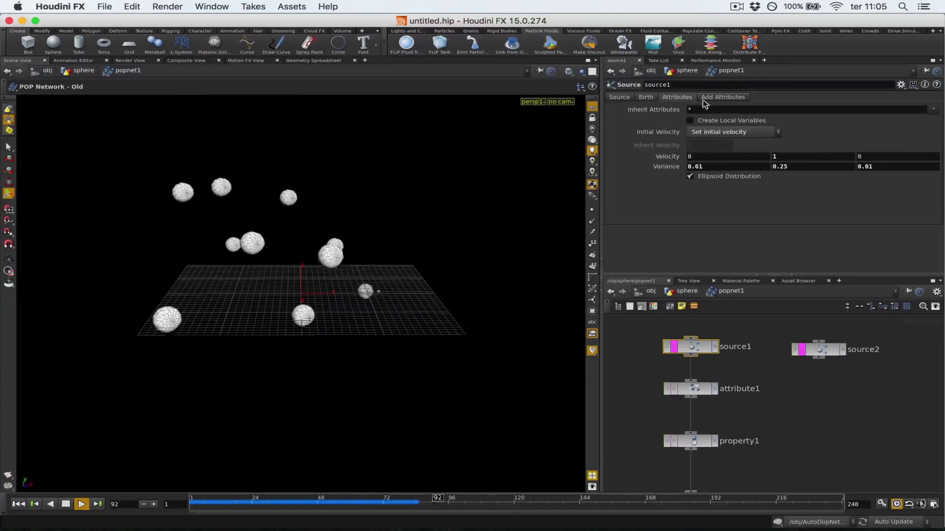
left_click(821, 157)
type(".5")
key("Return")
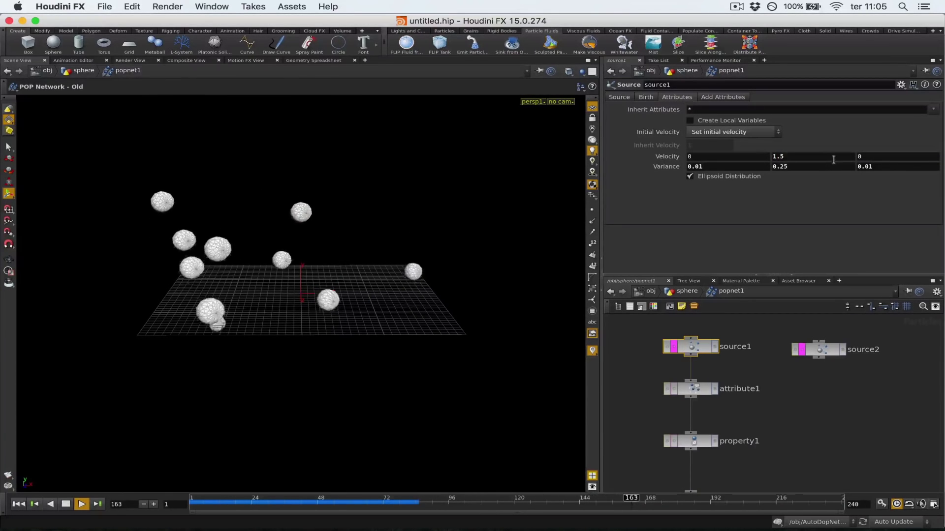
left_click(685, 291)
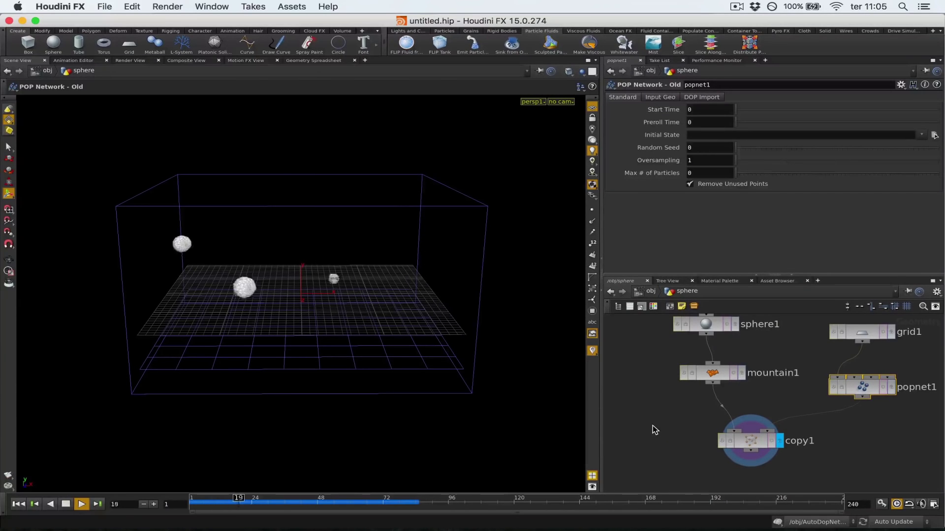
key("Up")
- Add a VDB from Polygons node after copy1 with a Voxel Size of 0.02 and inspect the converted bubbles
middle_click_drag(657, 428, 630, 356)
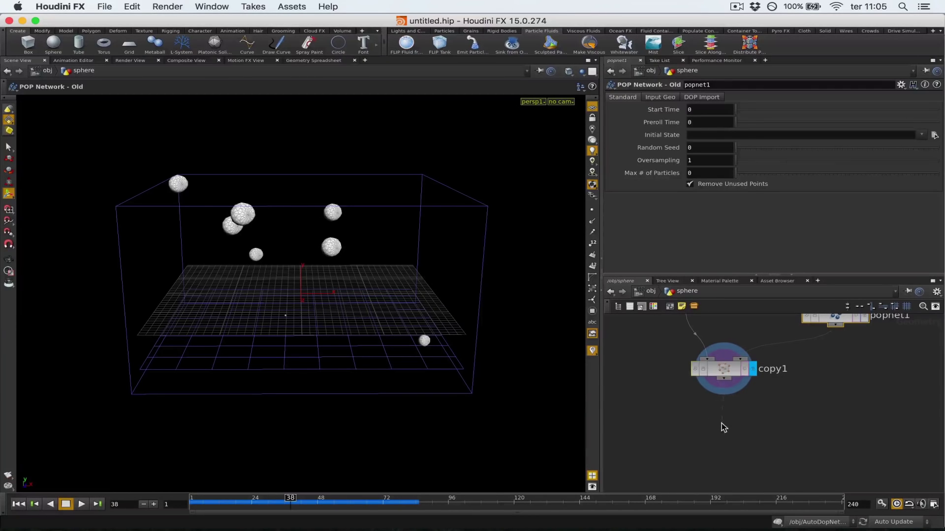
key("Tab")
type("vdb fr")
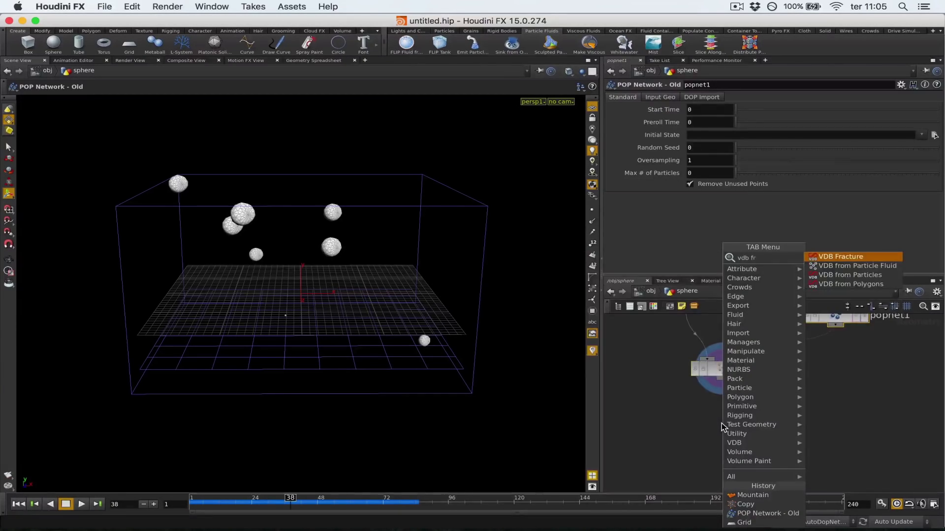
key("Down")
key("Down")
key("Down")
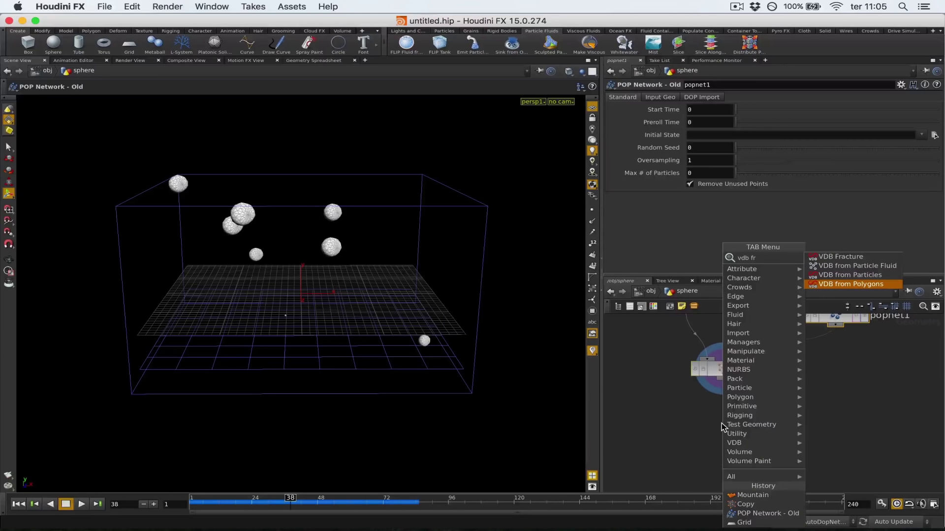
key("Return")
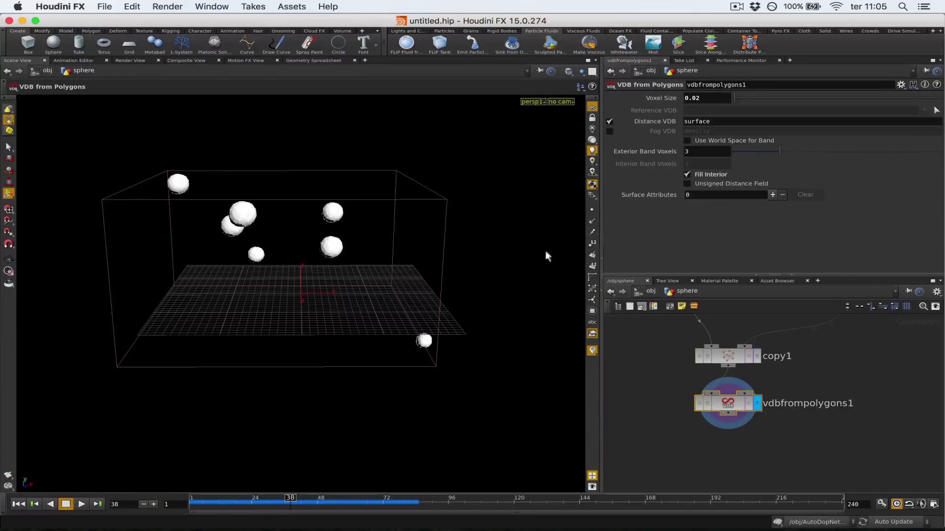
key("Escape")
left_click_drag(422, 287, 327, 327)
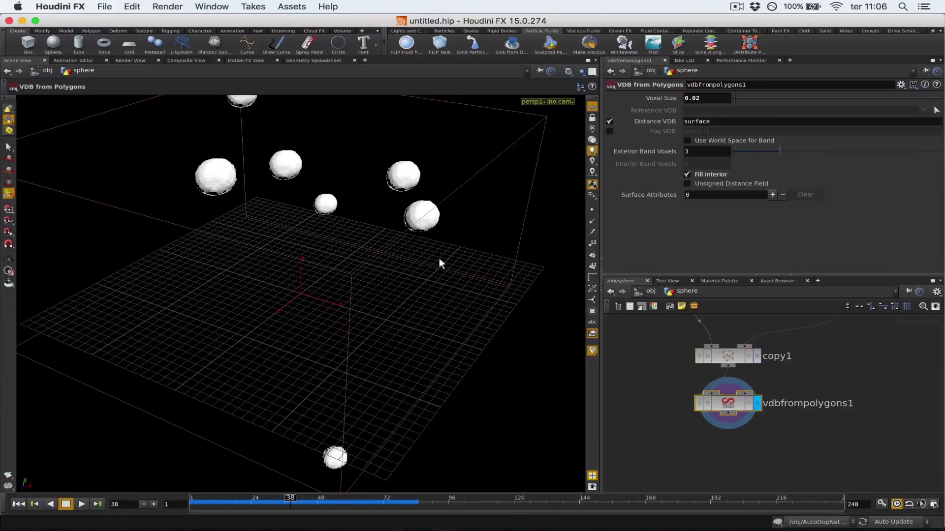
- Open AutoDopNetwork and move the fliptank node aside to make room beside the flipsolver1 node
left_click(650, 291)
double_click(694, 384)
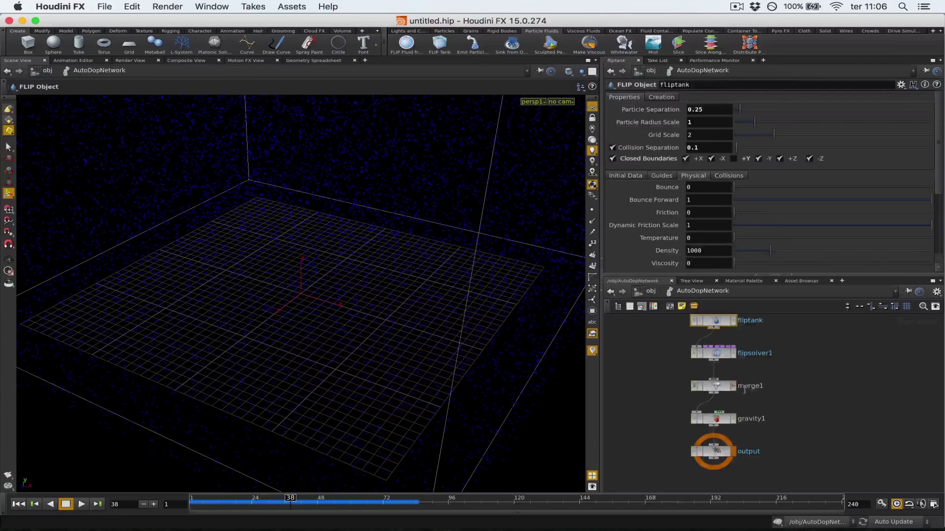
scroll(714, 357, "up", 3)
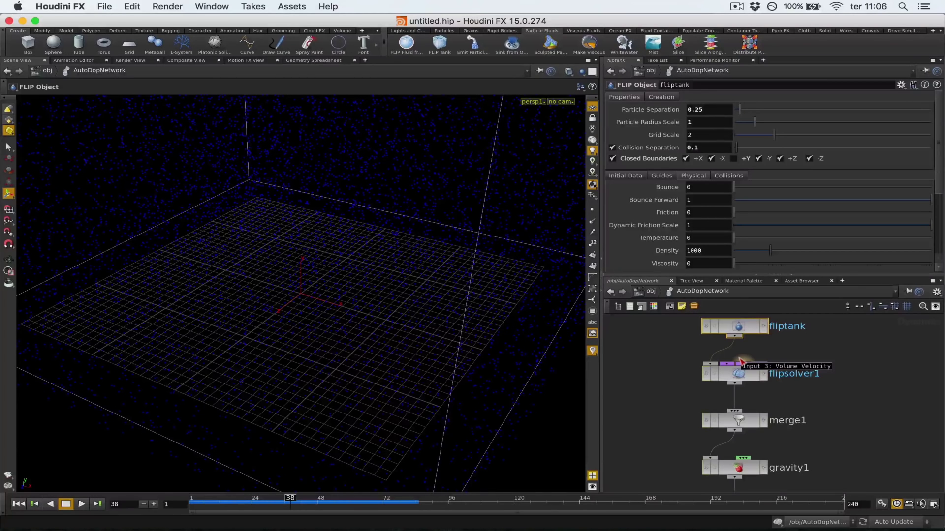
middle_click_drag(771, 349, 871, 367)
scroll(868, 366, "down", 3)
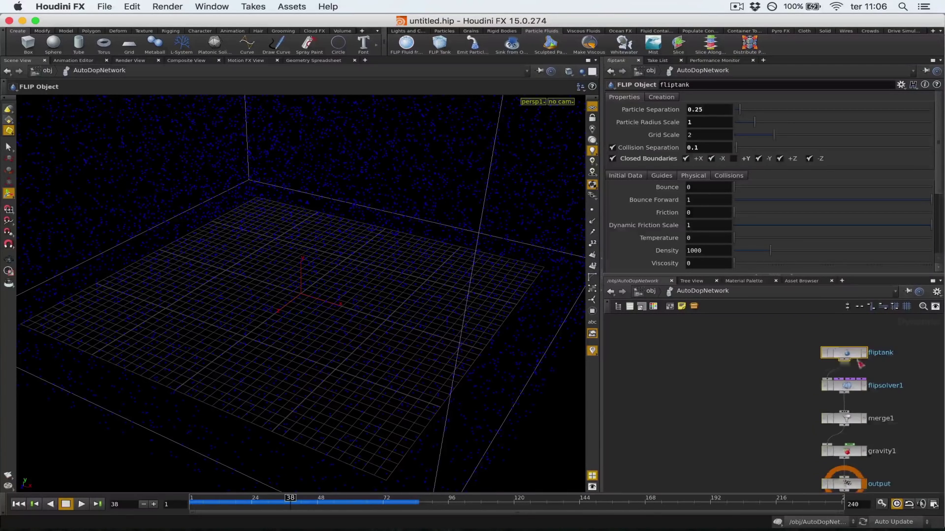
left_click_drag(844, 354, 777, 343)
middle_click_drag(875, 350, 800, 368)
- Add a Source Volume node beside fliptank, above flipsolver1
key("Tab")
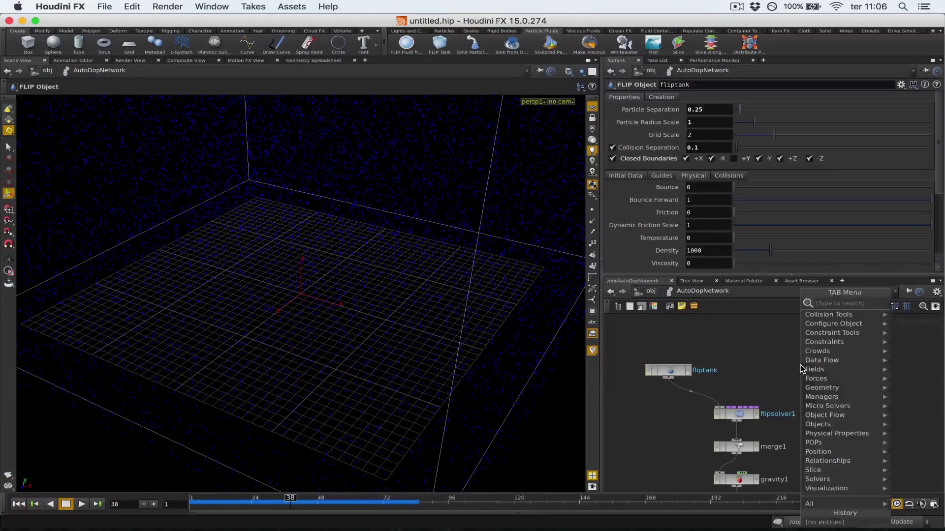
type("sour")
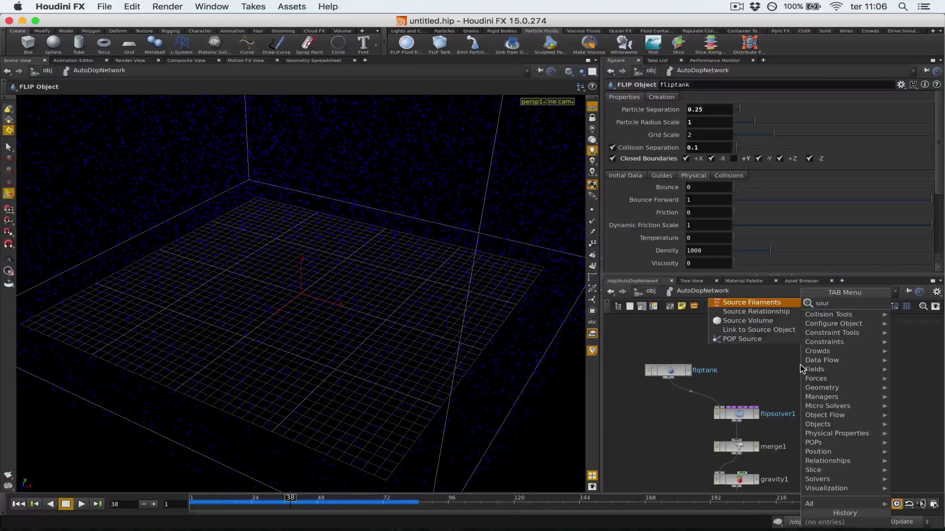
key("Down")
key("Down")
key("Return")
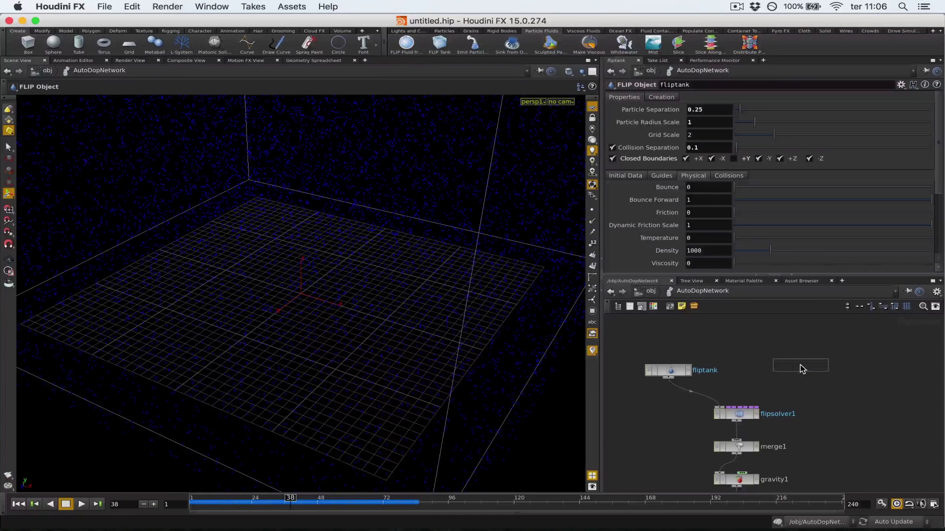
left_click(800, 369)
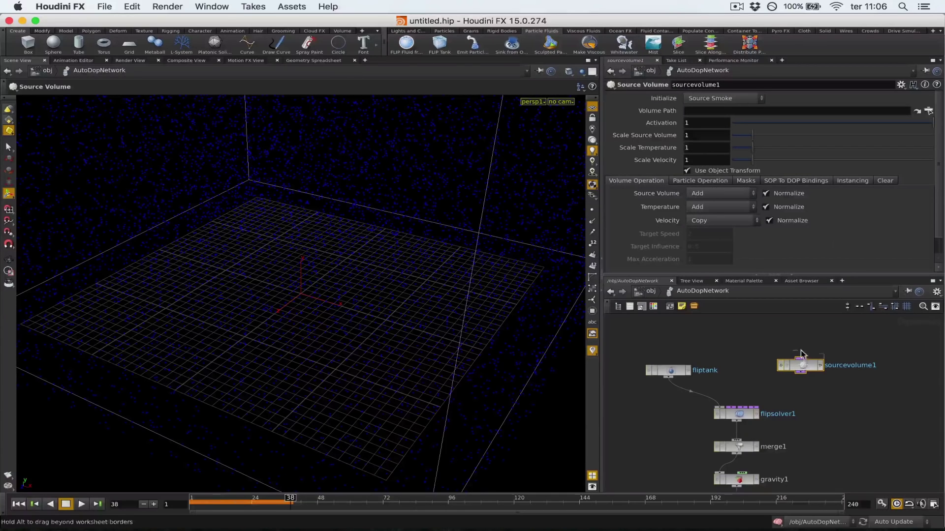
- Add a Merge node below sourcevolume1, feed sourcevolume1 into it and connect its output to flipsolver1
key("Tab")
type("merg")
key("Return")
left_click(802, 370)
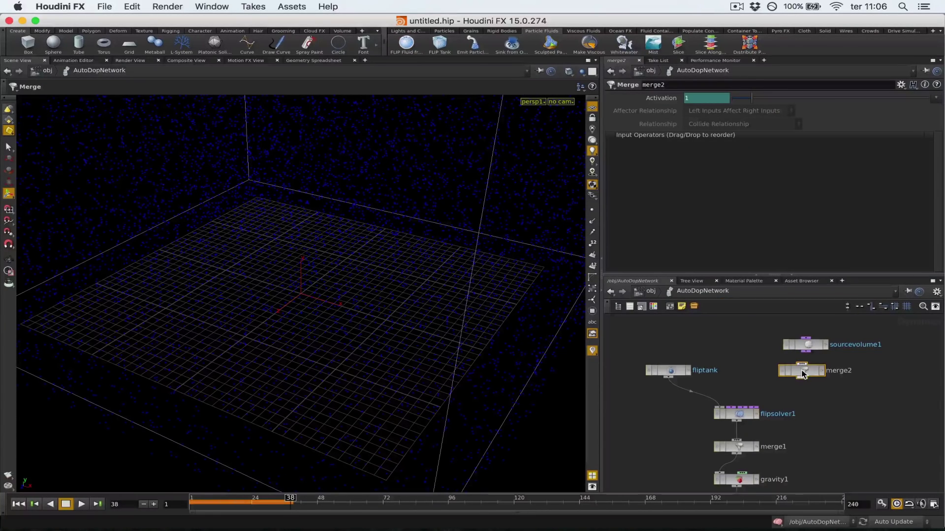
left_click_drag(808, 353, 805, 376)
scroll(803, 382, "up", 3)
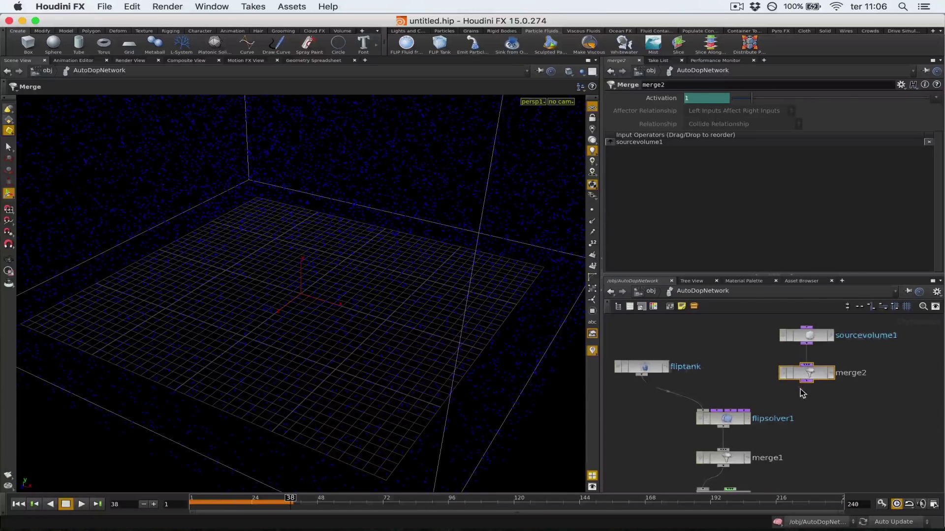
left_click_drag(717, 411, 807, 381)
middle_click_drag(805, 409, 724, 447)
- Move sourcevolume1 further above merge2 and set its Initialize option to Collision
left_click(722, 365)
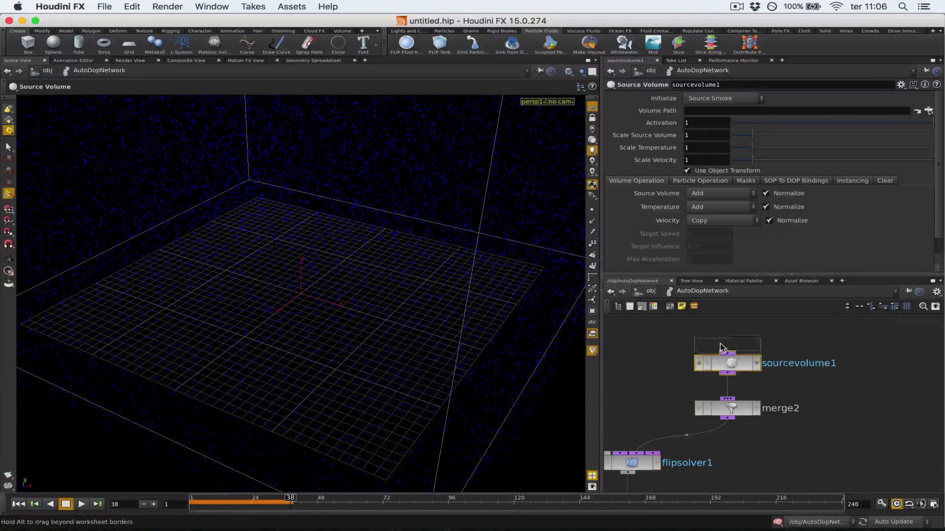
left_click_drag(723, 368, 724, 348)
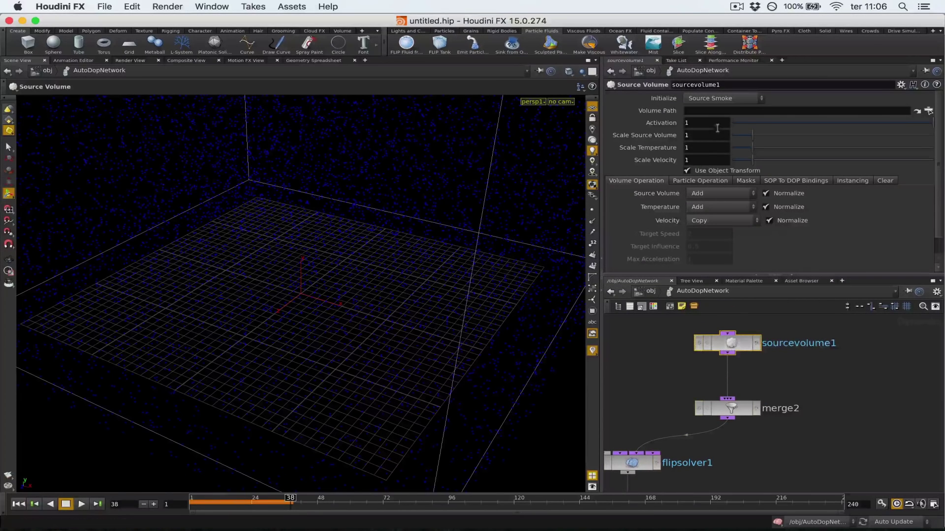
left_click(703, 99)
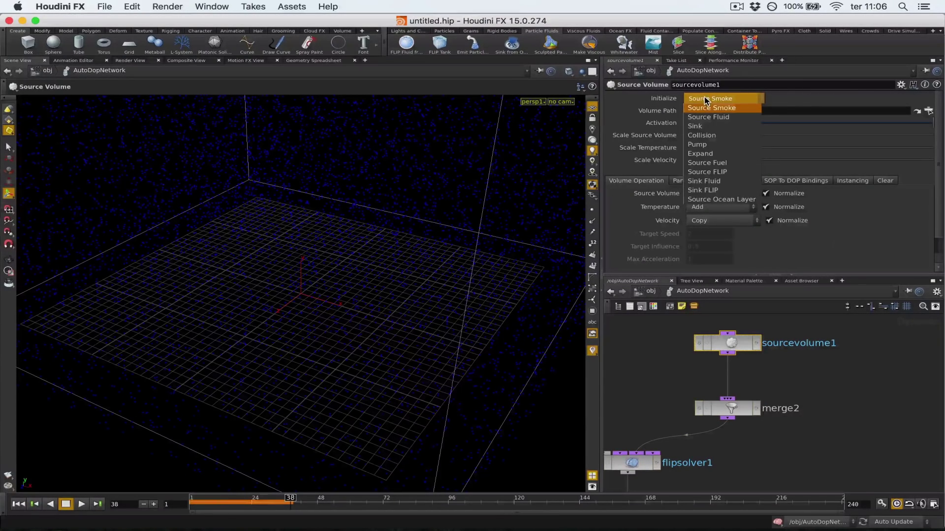
left_click(751, 140)
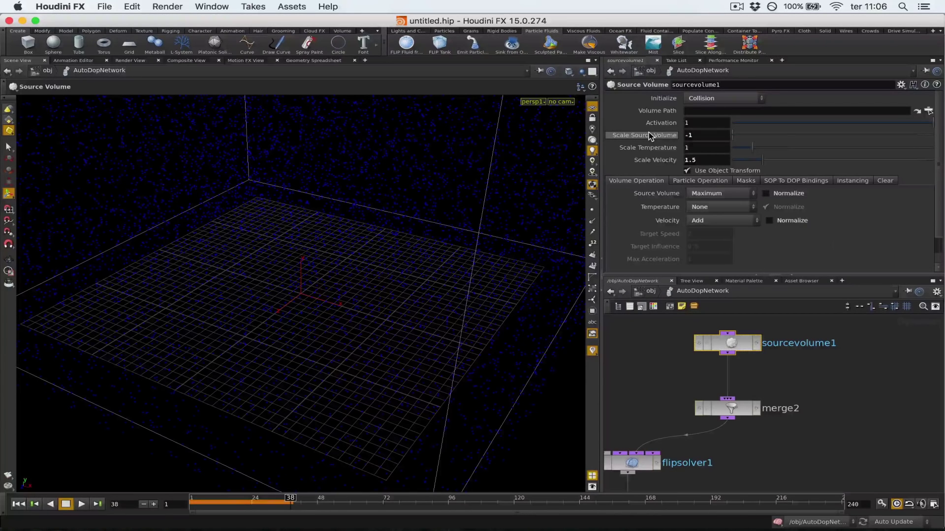
mouse_move(649, 133)
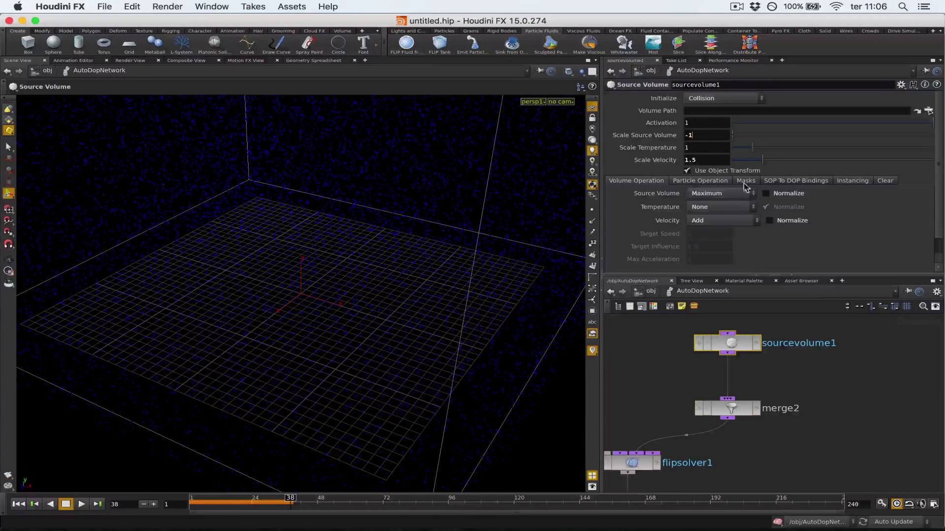
- Copy sourcevolume1's Source Volume parameter, collision, from its SOP-to-DOP bindings
left_click(765, 182)
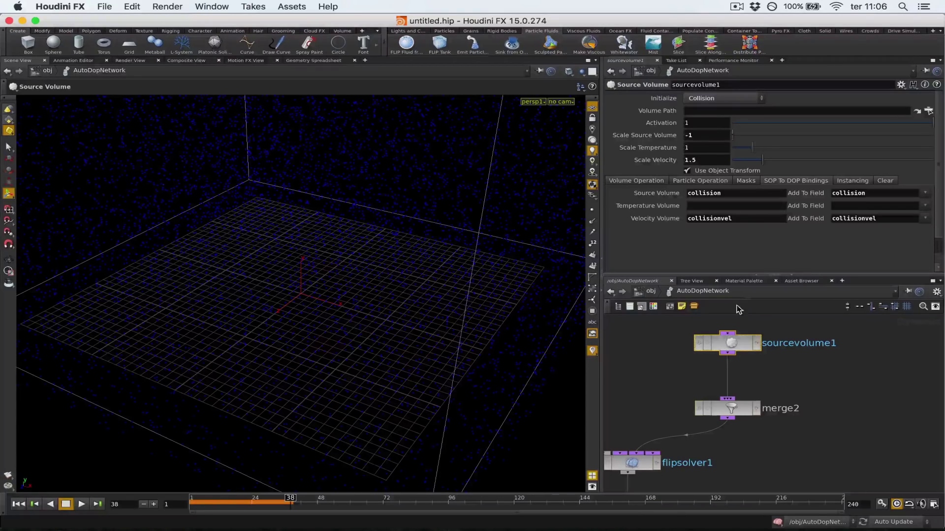
middle_click_drag(665, 385, 802, 379)
scroll(778, 375, "down", 3)
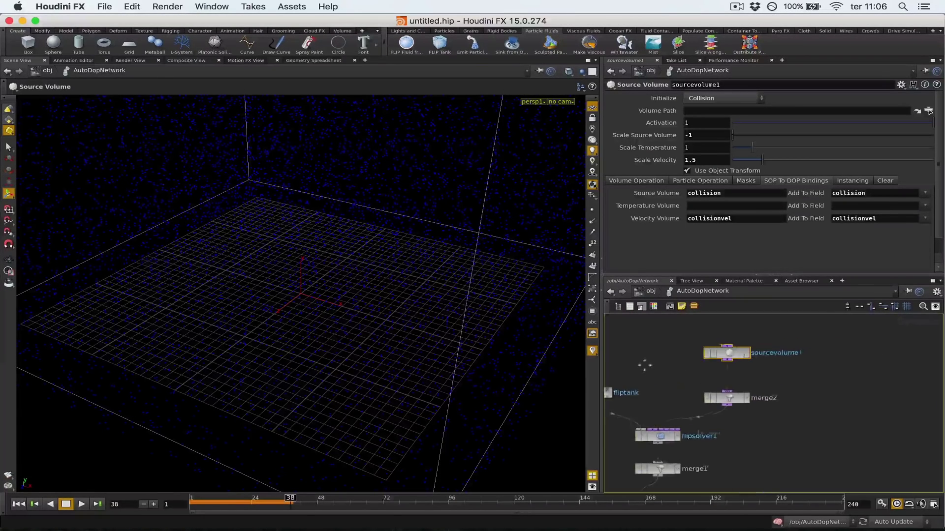
middle_click_drag(641, 365, 639, 365)
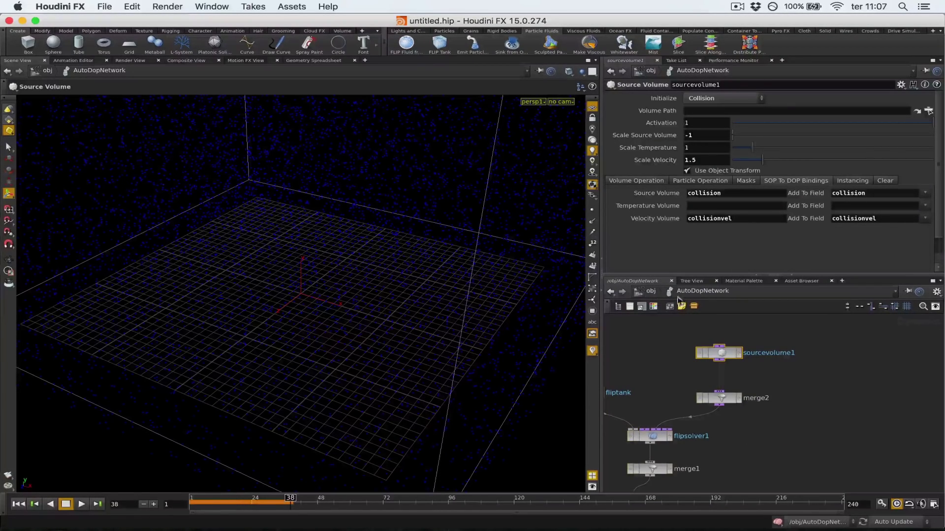
left_click(649, 291)
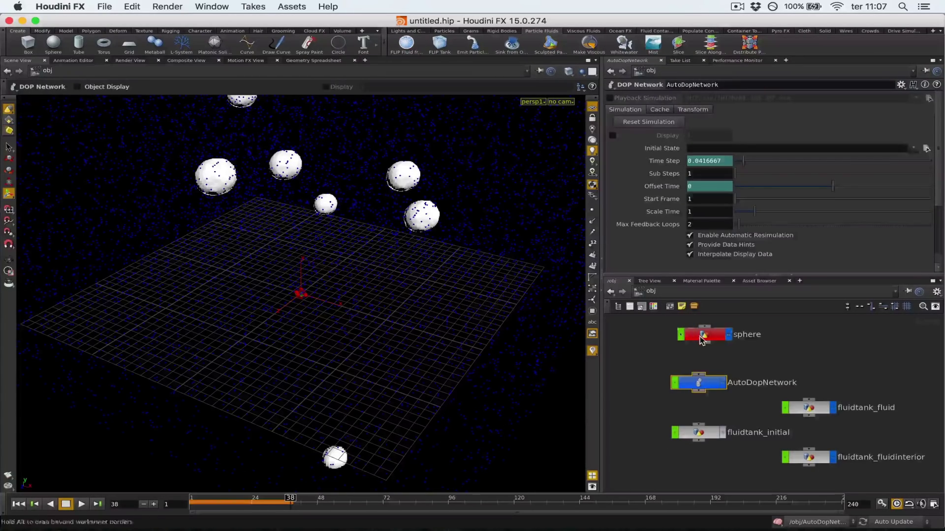
double_click(703, 336)
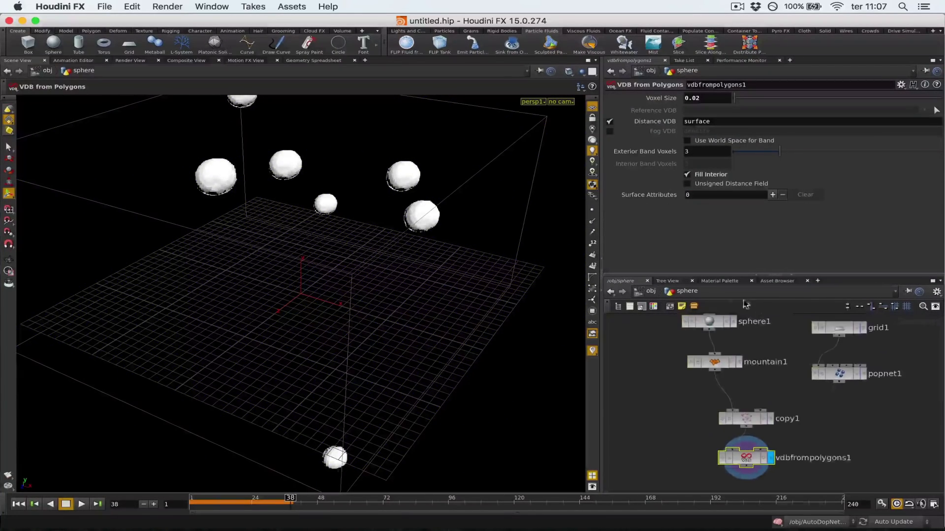
left_click(651, 292)
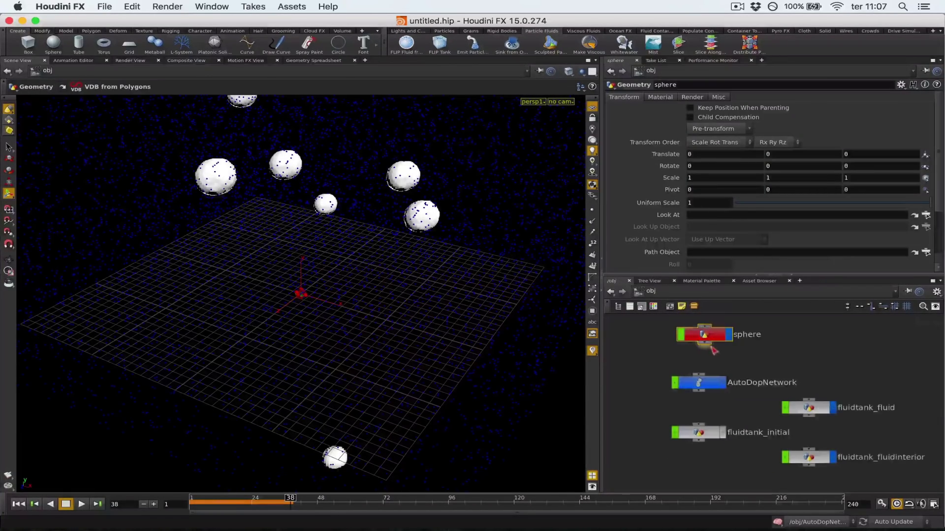
double_click(699, 384)
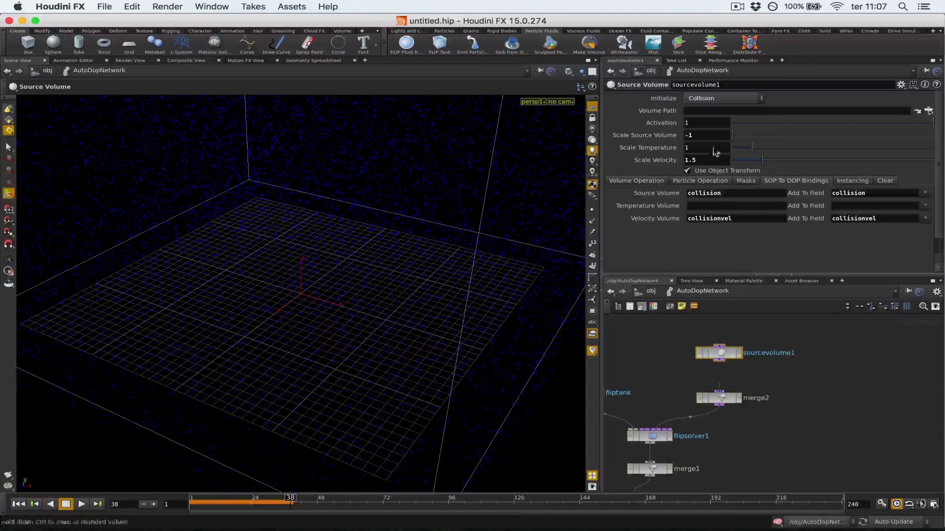
double_click(759, 193)
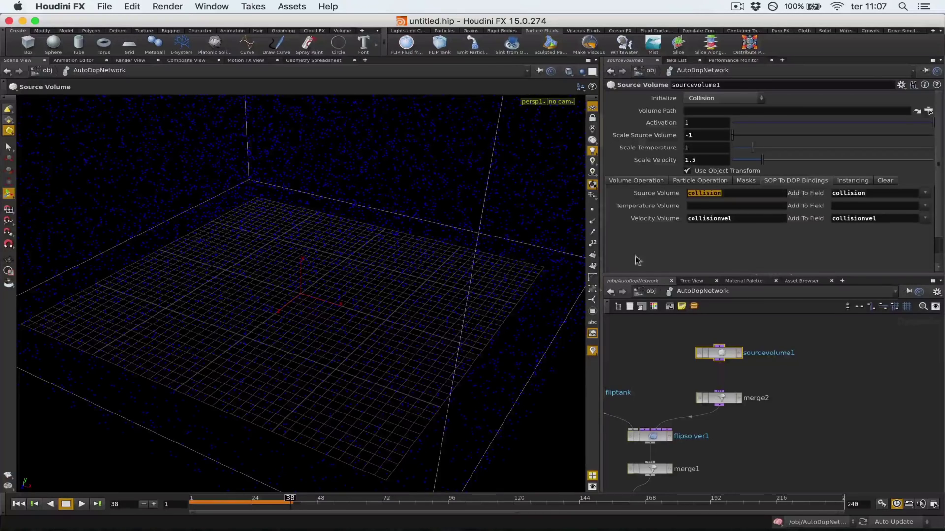
right_click(698, 195)
left_click(717, 237)
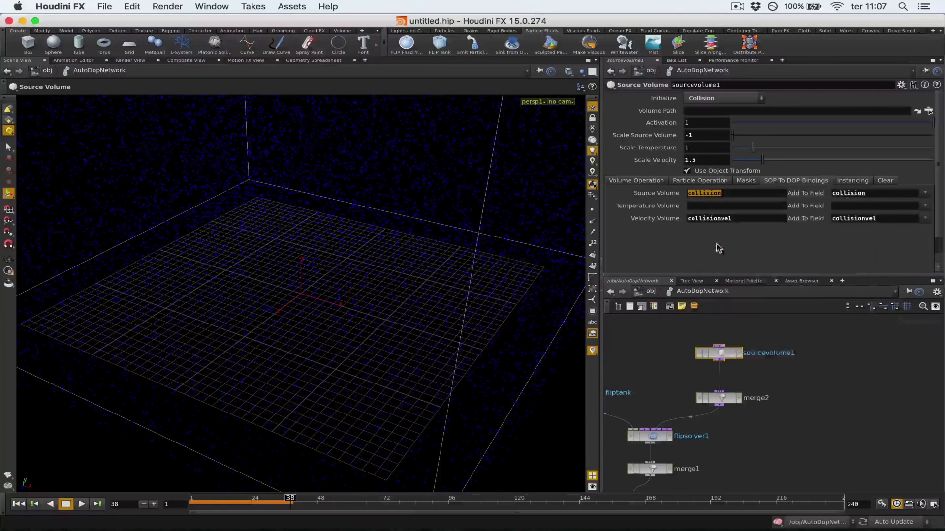
- Paste the copied collision value as the Distance VDB name of vdbfrompolygons1 inside the sphere object
left_click(650, 291)
double_click(694, 332)
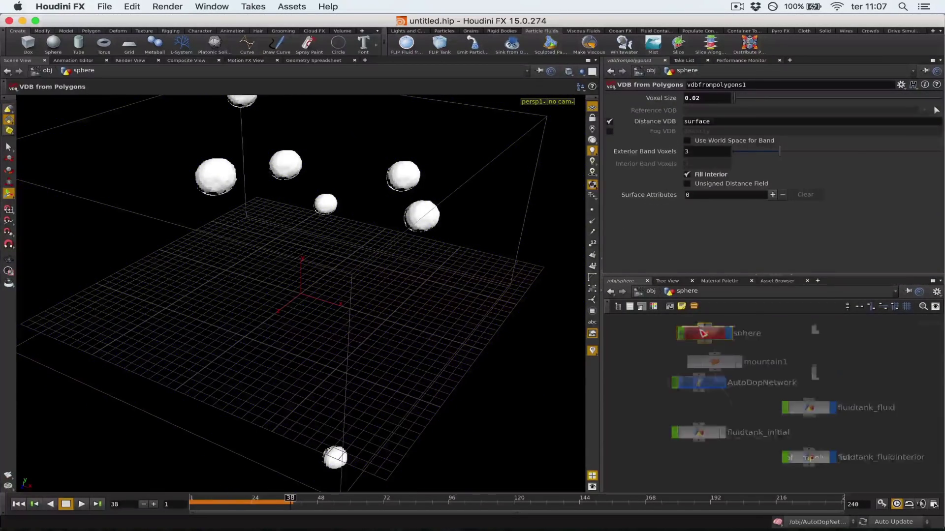
middle_click_drag(826, 440, 804, 383)
left_click_drag(733, 401, 733, 425)
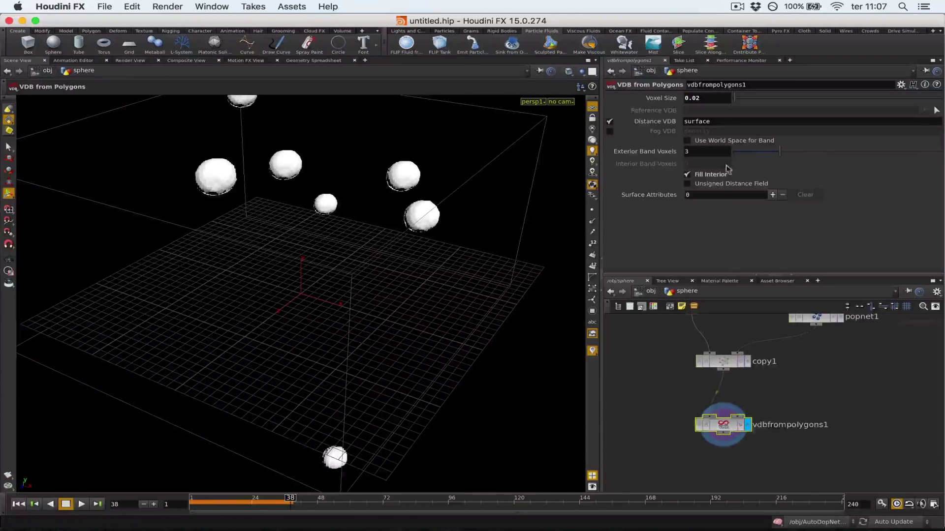
left_click_drag(720, 121, 495, 167)
key("super+c")
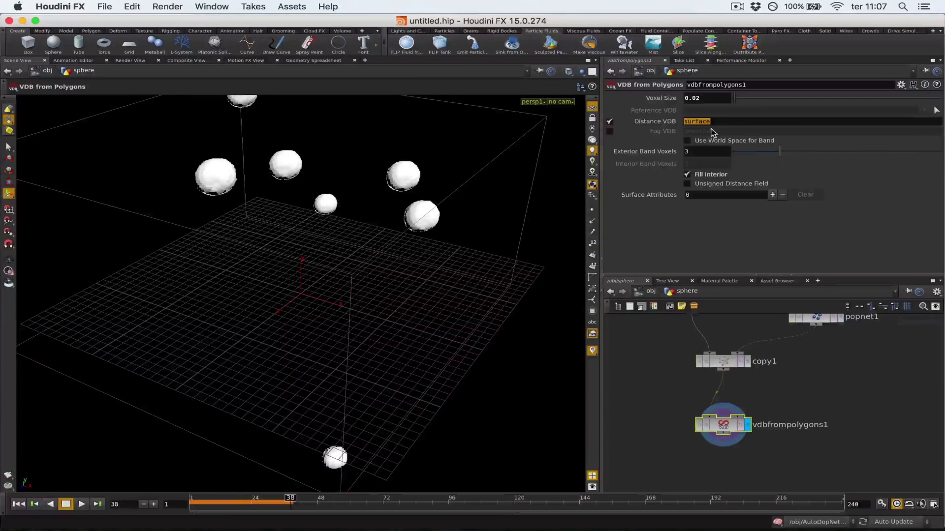
key("super+c")
left_click(716, 122)
right_click(715, 122)
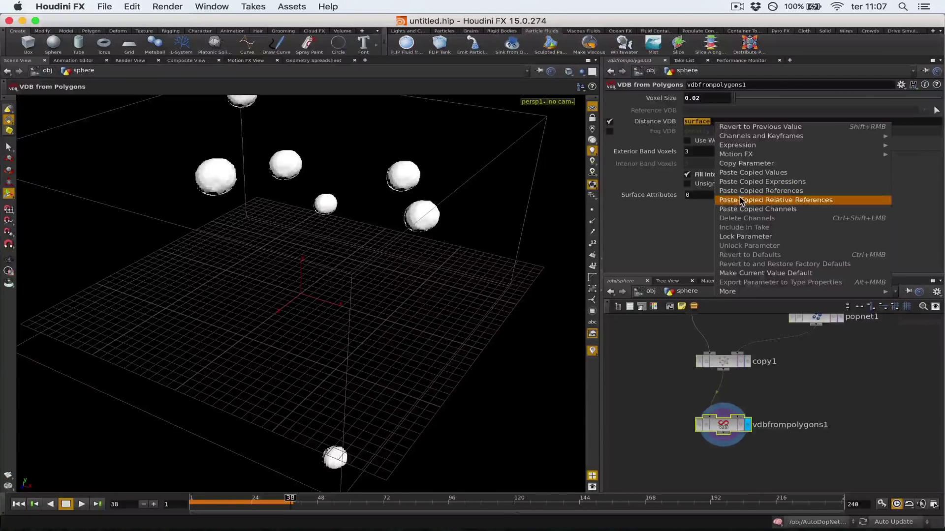
left_click(728, 172)
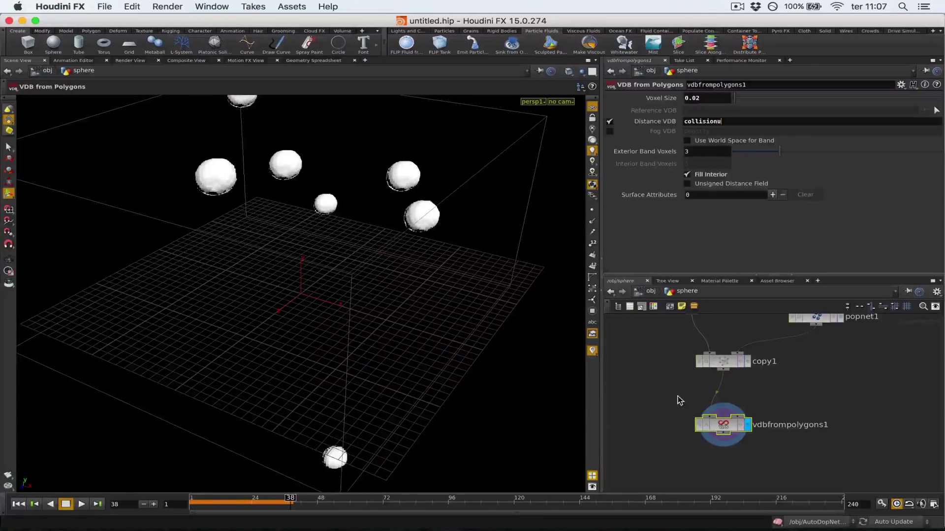
key("u")
- Return to AutoDopNetwork and copy sourcevolume1's Velocity Volume parameter, collisionvel
double_click(708, 387)
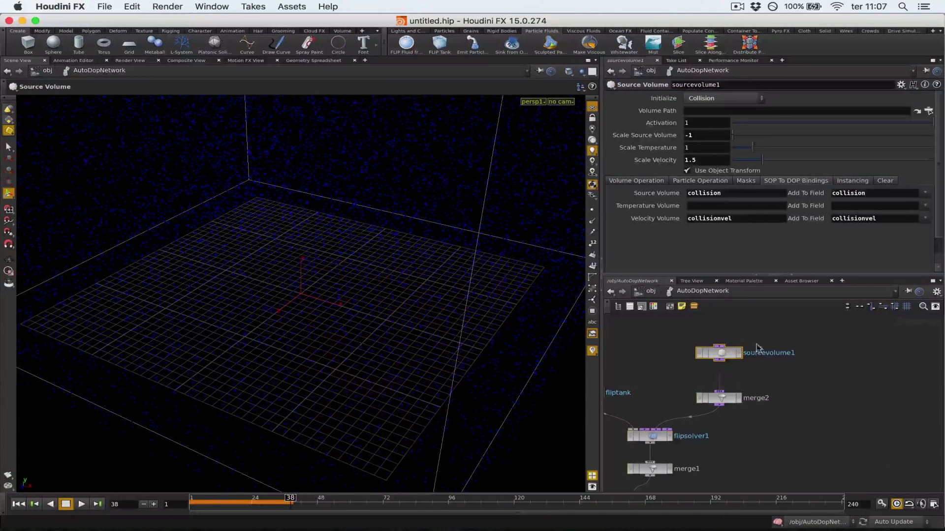
double_click(717, 219)
right_click(717, 220)
left_click(730, 263)
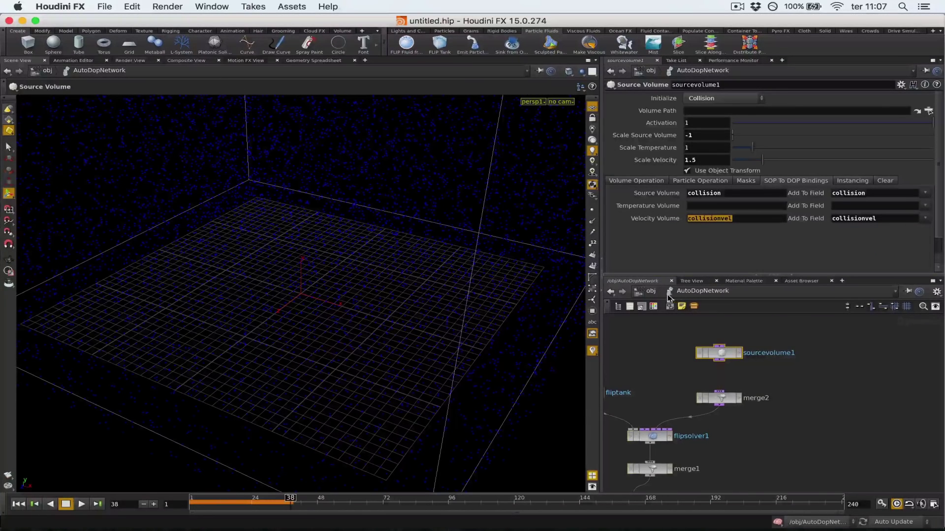
- Go back into the sphere object and add a surface attribute to vdbfrompolygons1 that uses point.P
type("u")
left_click(702, 332)
key("super+z")
key("u")
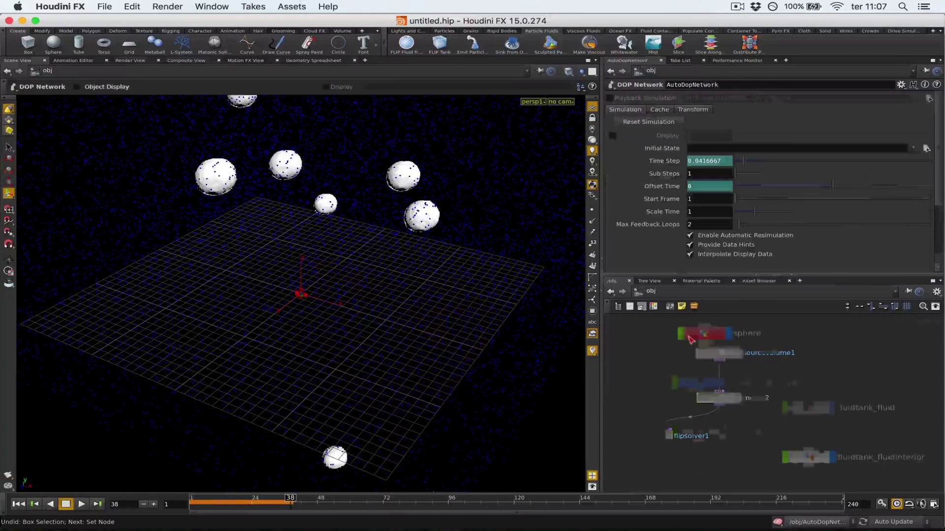
double_click(709, 335)
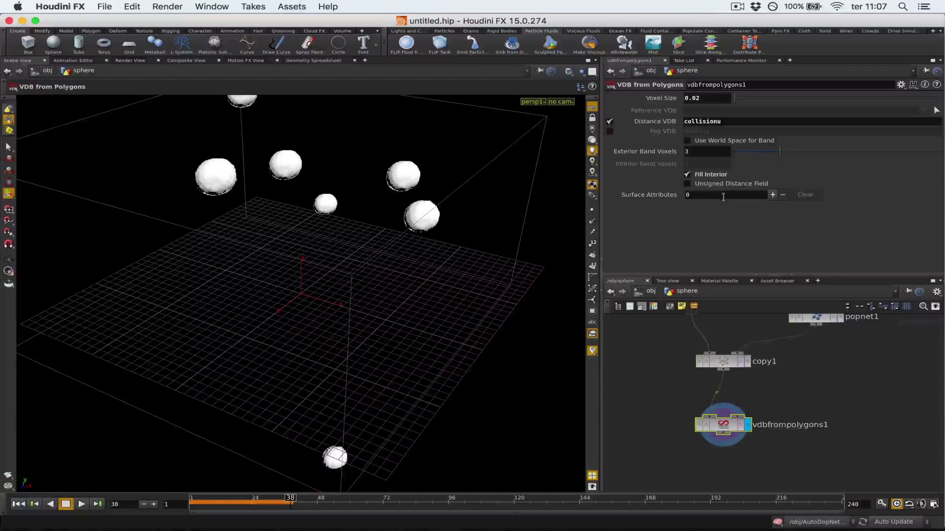
left_click(772, 195)
left_click(745, 215)
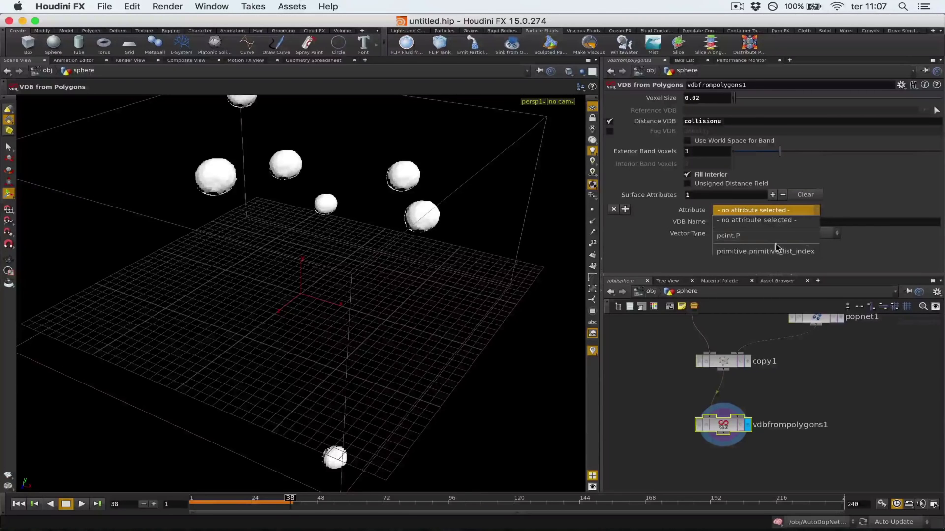
left_click(738, 236)
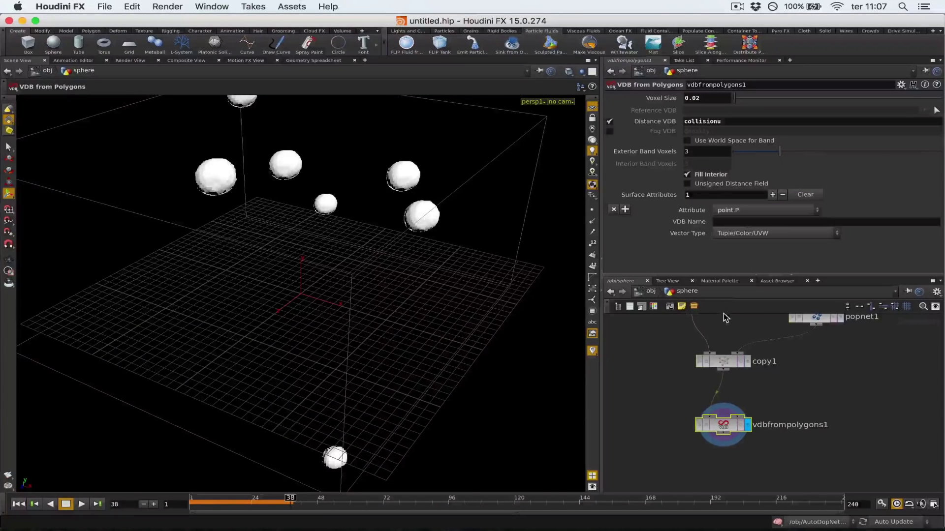
- Set the surface attribute's Vector Type to Displacement/Velocity/Acceleration and paste collisionvel as its VDB Name
left_click(753, 233)
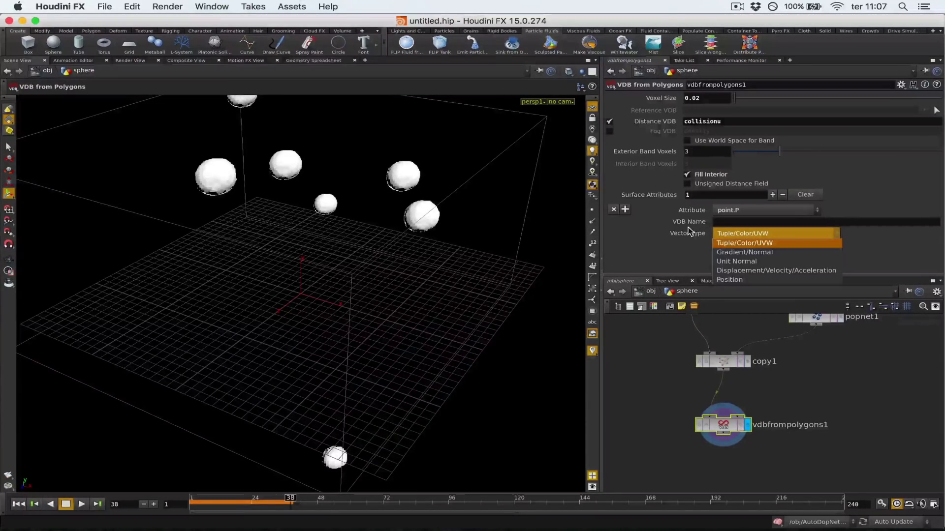
left_click(795, 270)
right_click(745, 225)
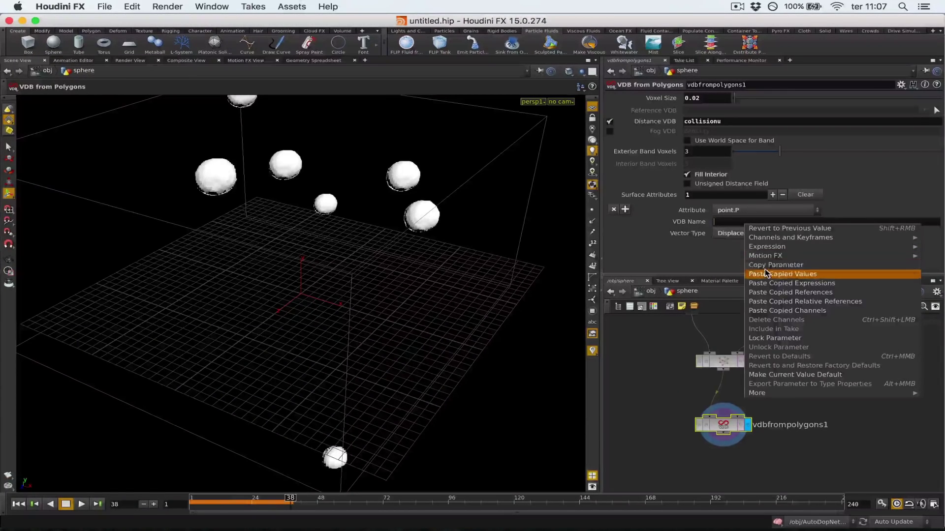
left_click(761, 270)
left_click(753, 222)
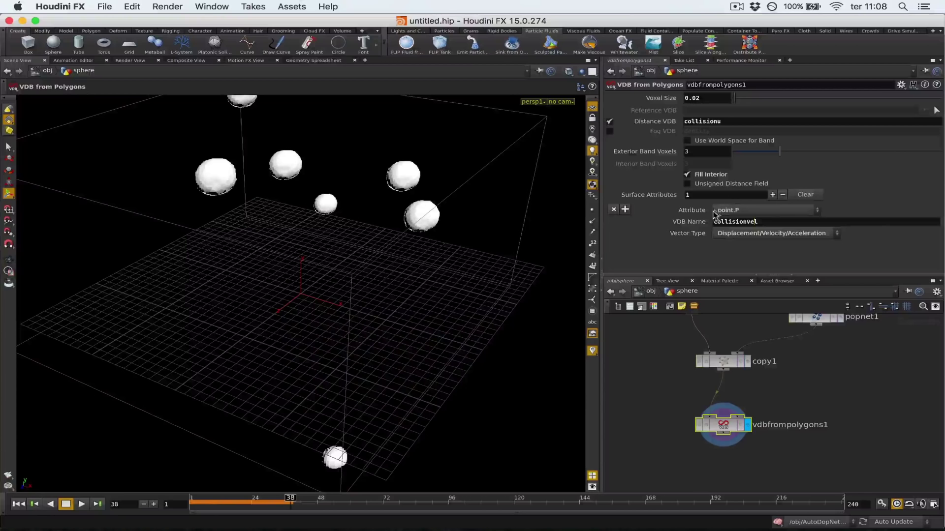
- Correct the Distance VDB name of vdbfrompolygons1 to collision by removing the stray letter
left_click(750, 123)
key("BackSpace")
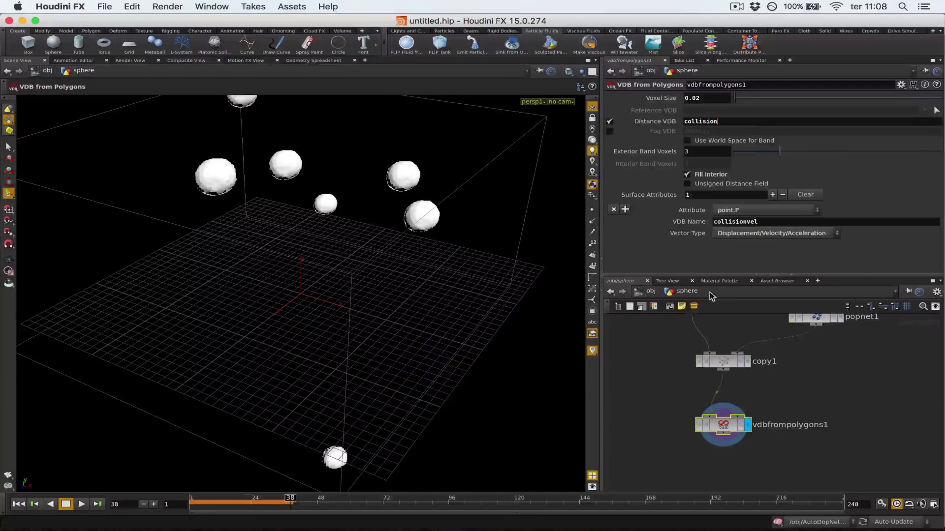
key("Return")
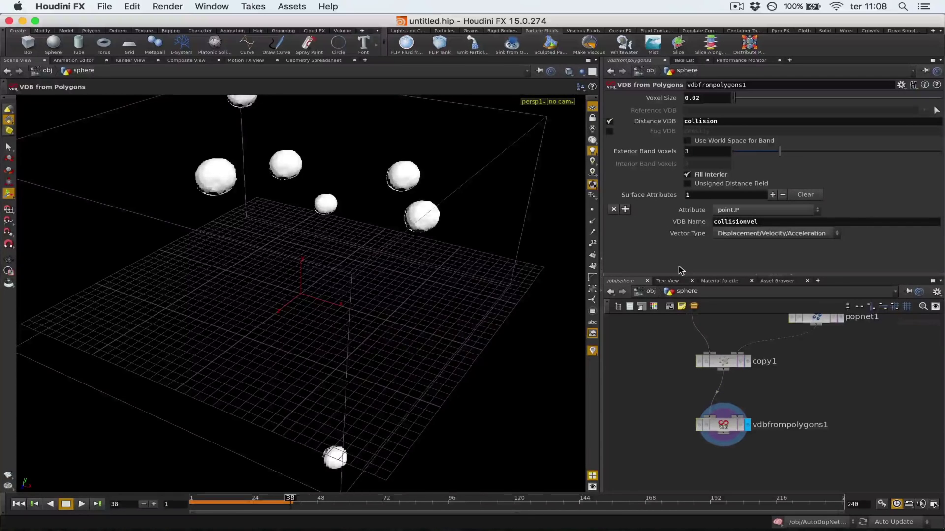
- Play the animation to frame 58 to review the converted bubbles in motion
key("ctrl+Up")
key("Up")
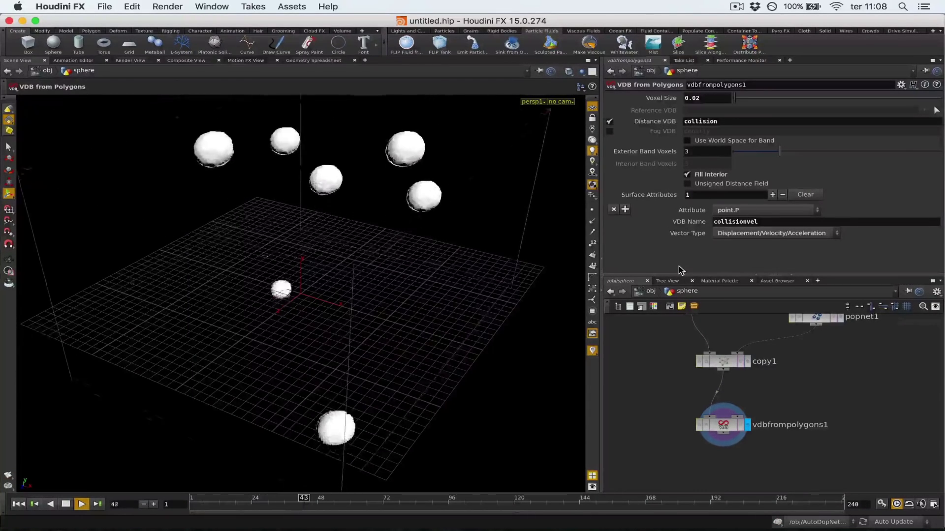
key("Up")
key("Up")
key("Up")
- Add a Color node after vdbfrompolygons1 and set its color to teal with RGB 0, 0.5, 0.5
scroll(671, 367, "down", 5)
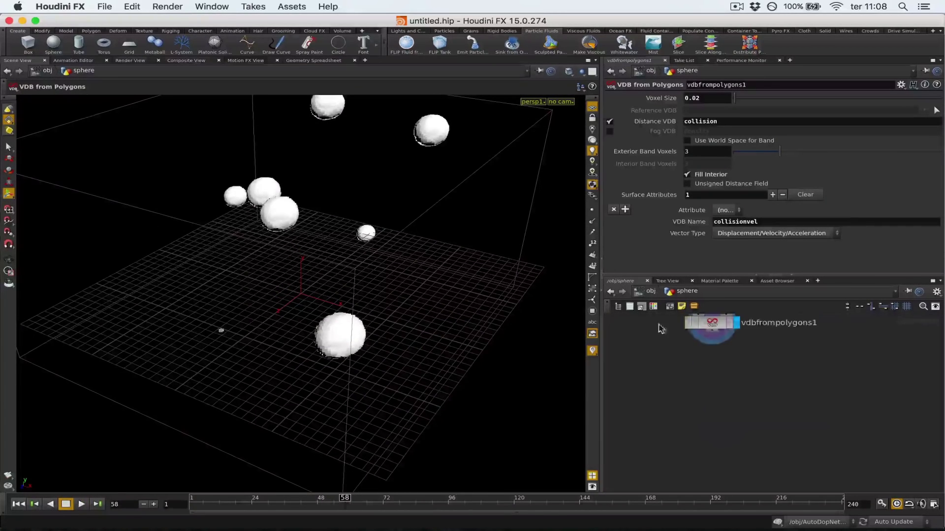
key("Tab")
type("co")
key("Return")
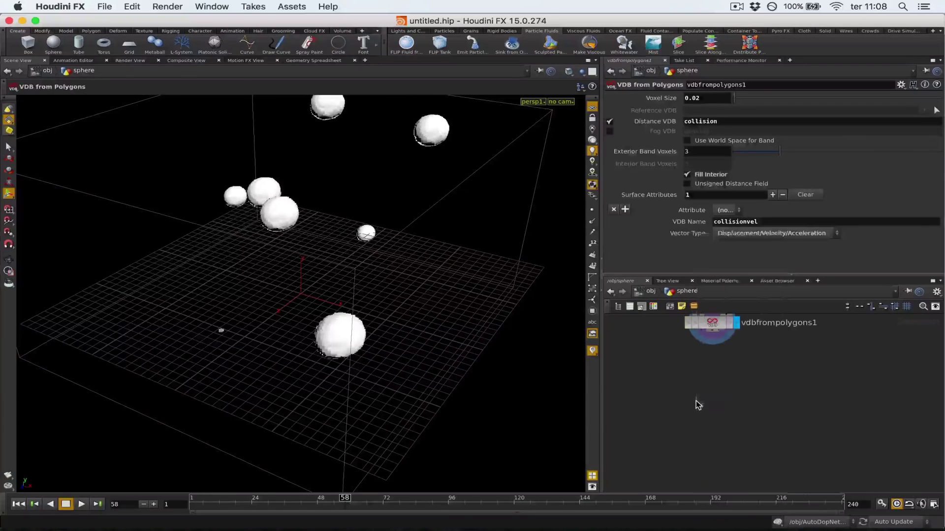
left_click(710, 378)
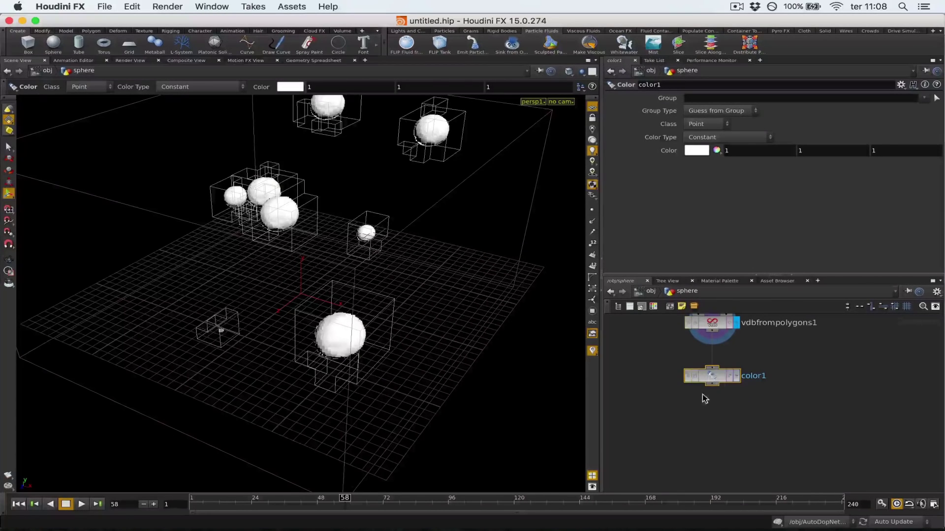
left_click(697, 150)
left_click(739, 127)
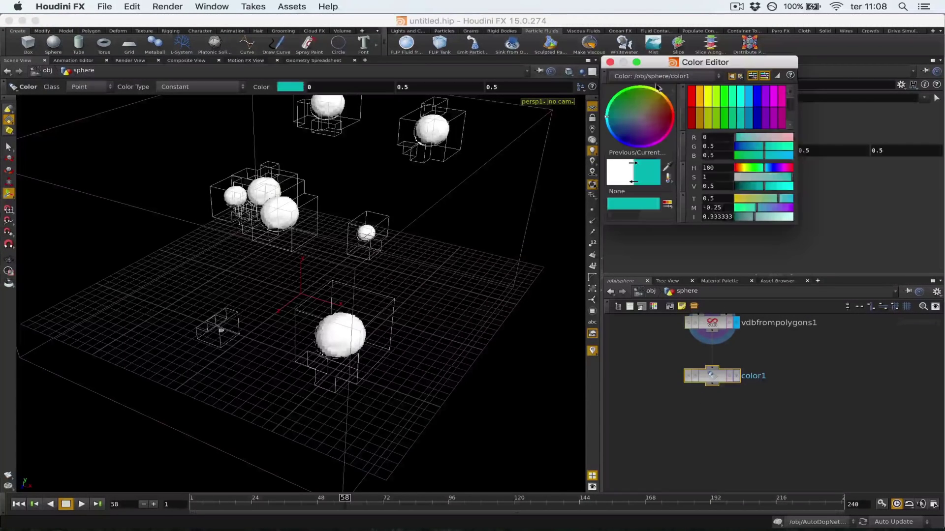
- Change color1 to yellow with RGB 0.9, 0.9, 0, display the node, and set its Class to Primitive
left_click(707, 105)
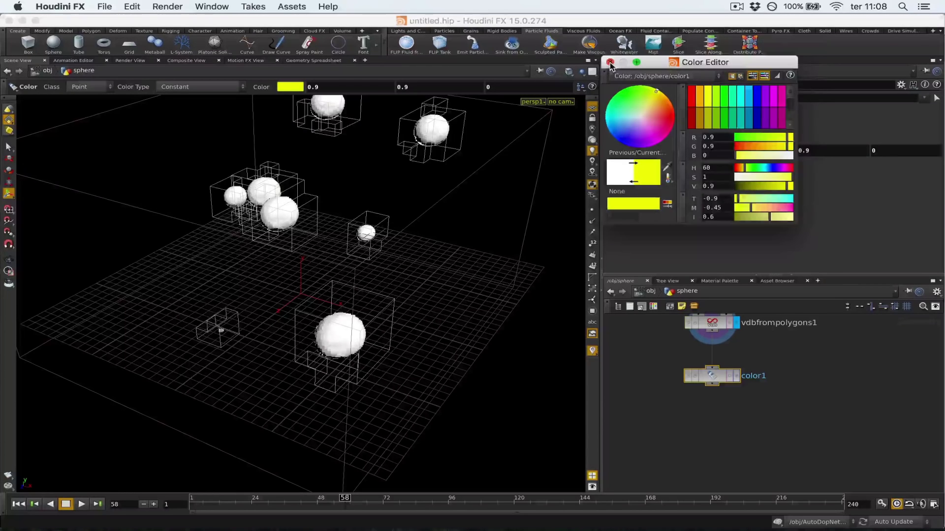
left_click(610, 62)
left_click(736, 376)
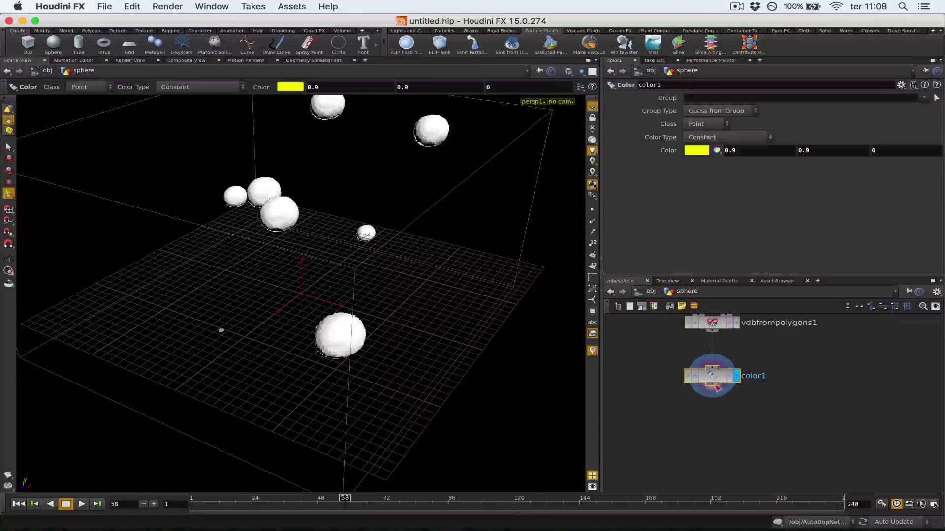
left_click(709, 124)
left_click(703, 141)
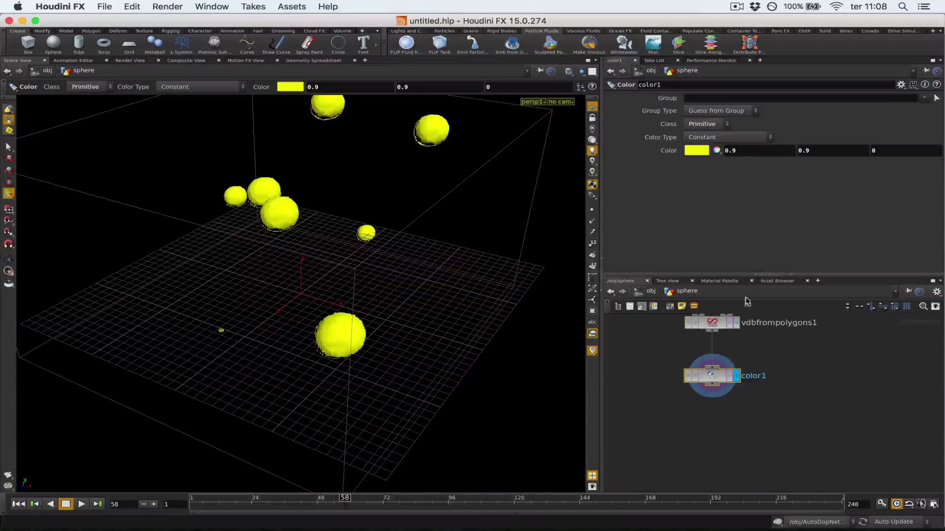
- Add a displayed Null node after color1, name it OUT_VOLUME and color the node black
key("Tab")
type("nu")
key("Return")
left_click(715, 421)
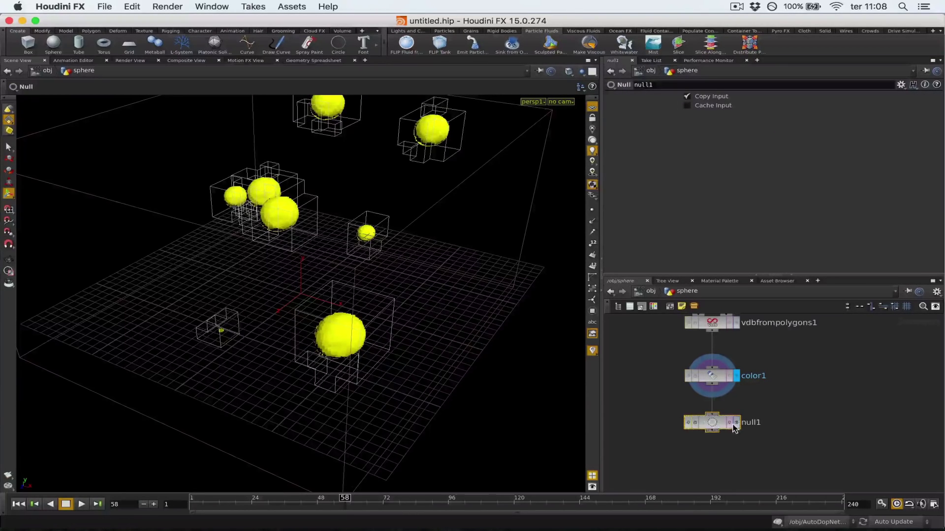
double_click(750, 422)
type("OUT_VOLUME")
key("Return")
key("c")
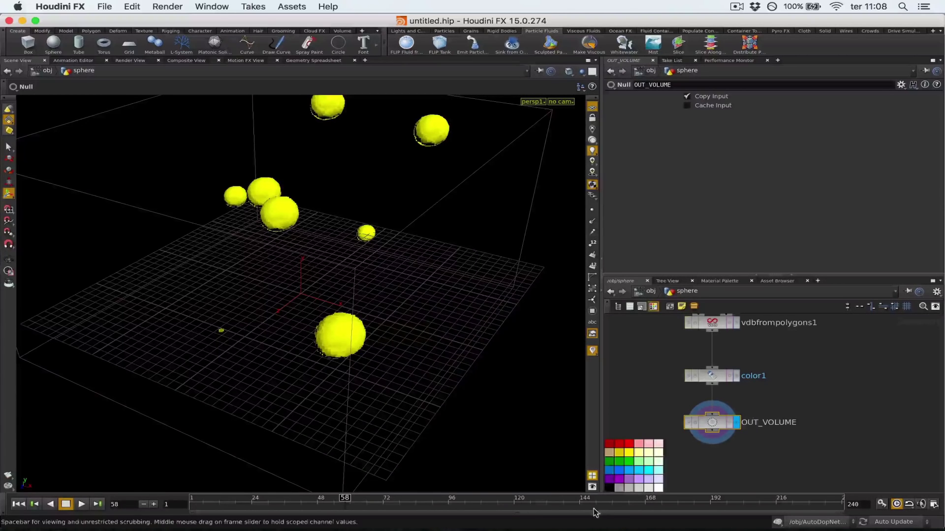
left_click(611, 486)
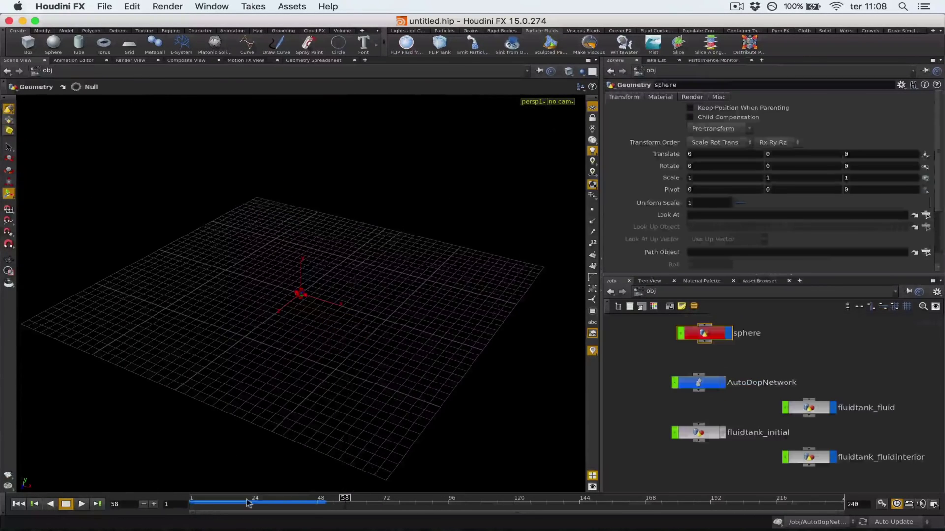
- Inside AutoDopNetwork, set the Volume Path of sourcevolume1 to /obj/sphere/OUT_VOLUME
left_click_drag(253, 499, 293, 500)
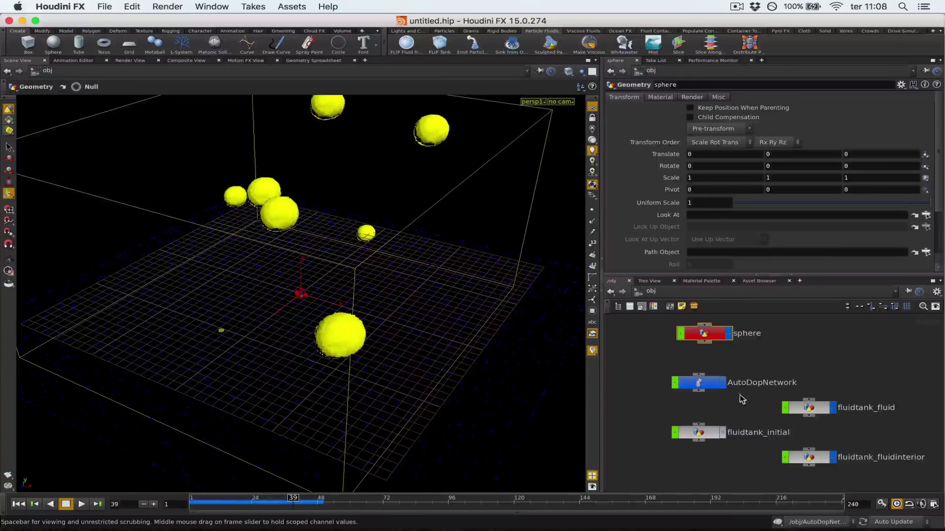
double_click(715, 385)
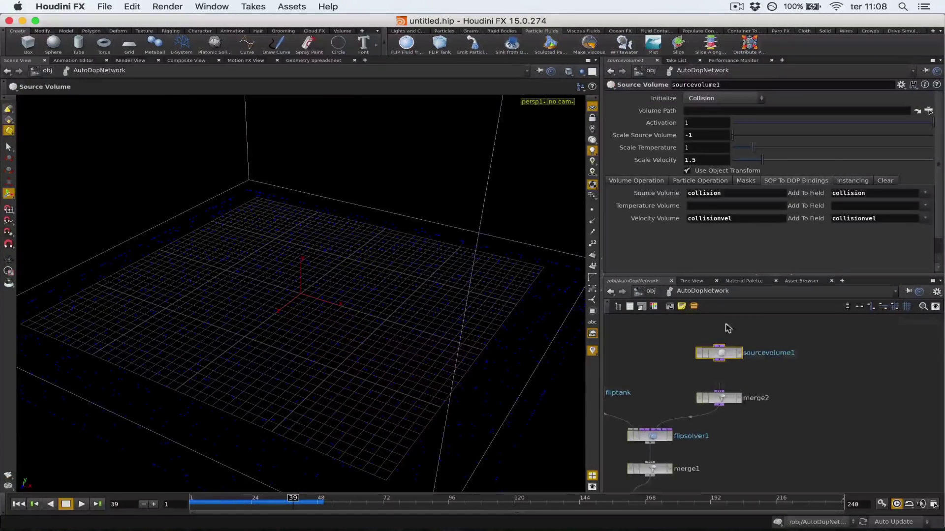
type("-")
key("Return")
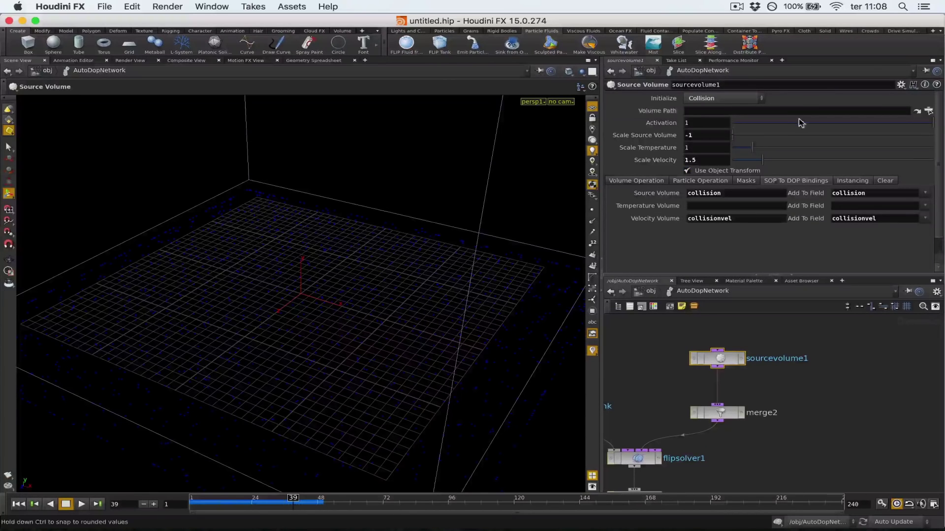
left_click(928, 111)
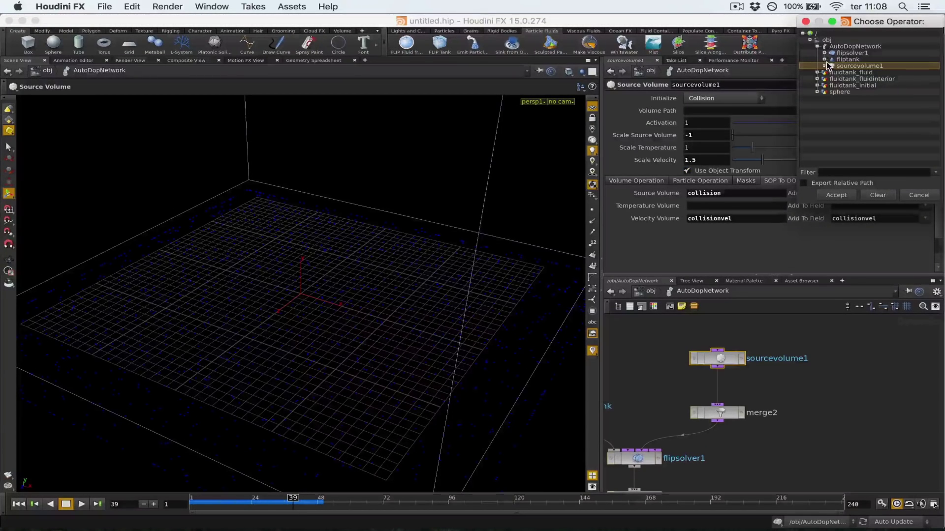
left_click(816, 92)
left_click(842, 99)
left_click(838, 195)
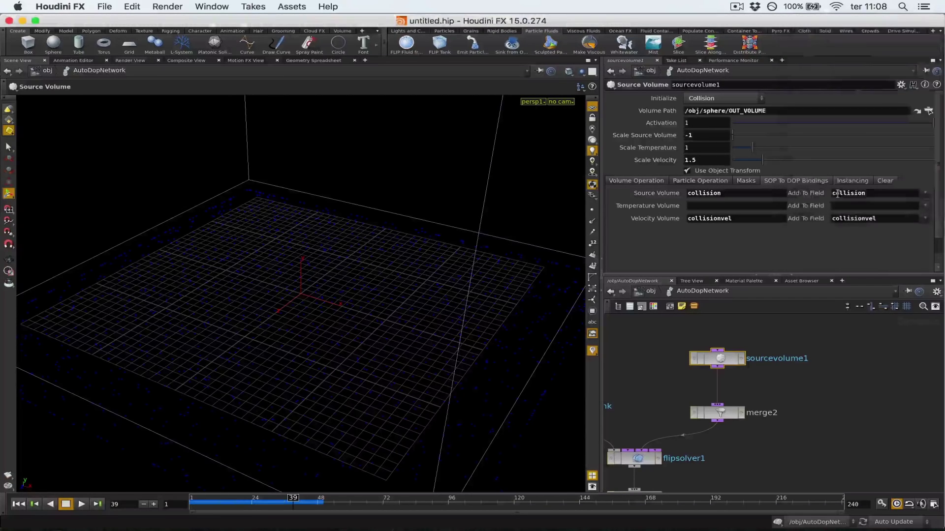
- Review sourcevolume1's instancing, clear, SOP to DOP binding, mask, particle operation and volume operation settings
left_click(856, 182)
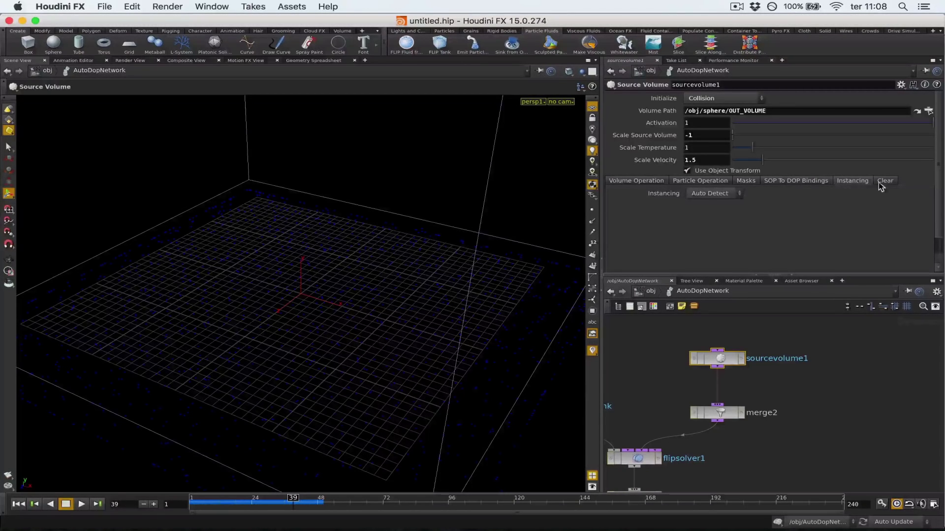
left_click(884, 181)
left_click(854, 183)
left_click(802, 181)
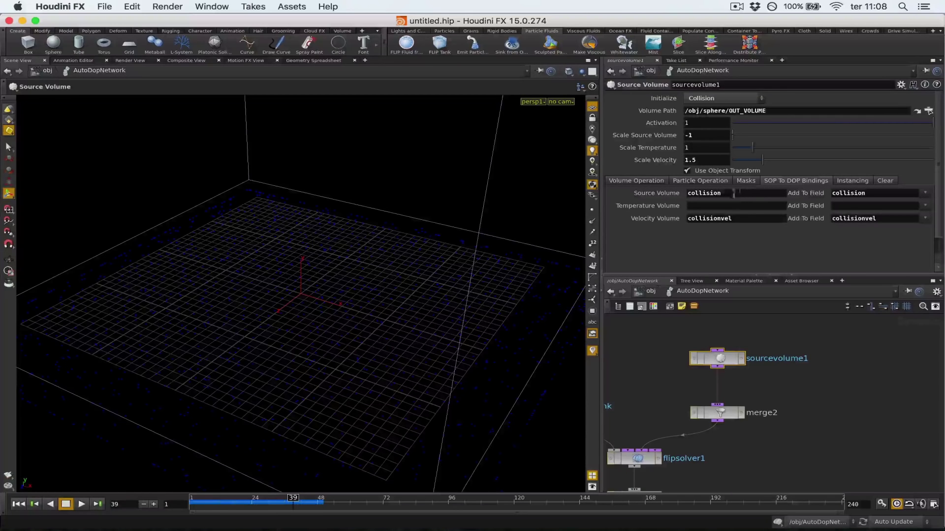
left_click(745, 182)
left_click(699, 181)
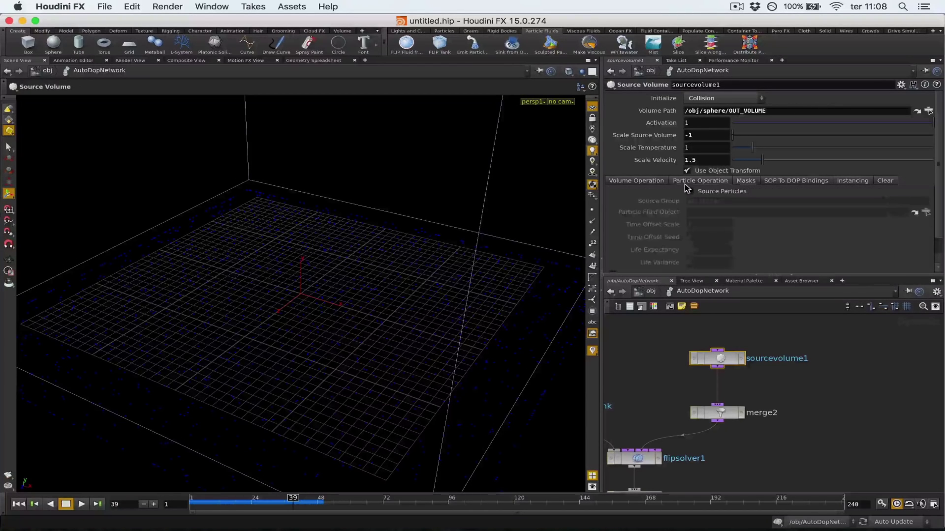
left_click(657, 184)
- Enable Use Volume Velocity for Collisions on the fliptank object
middle_click_drag(664, 392, 841, 382)
left_click(760, 393)
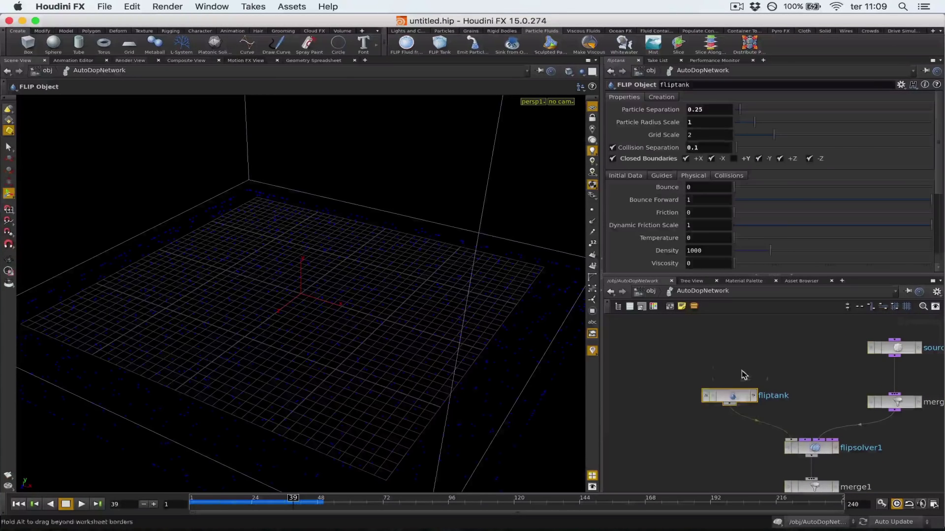
left_click_drag(760, 392, 770, 370)
left_click(730, 176)
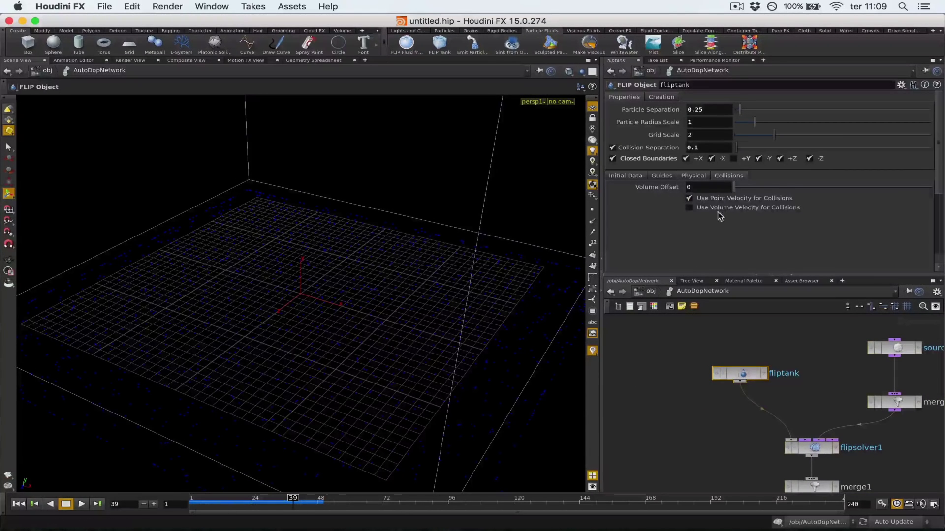
left_click(689, 208)
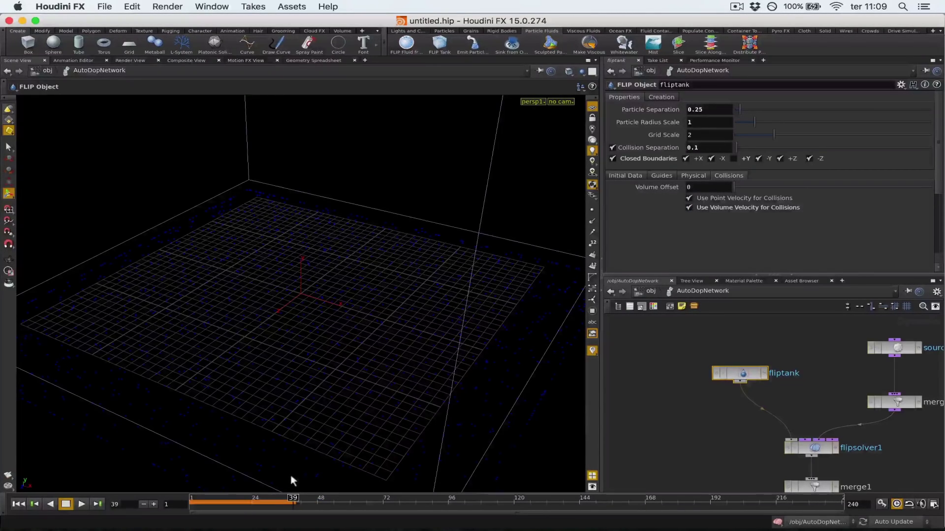
key("super+shift+s")
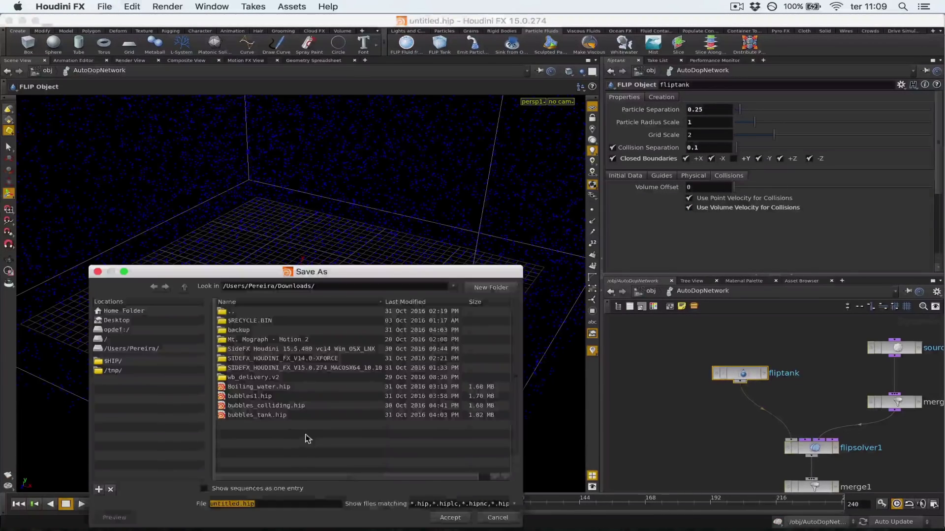
left_click(509, 518)
- Set the particle motion Collision Detection of flipsolver1 to Move Outside Collision
right_click_drag(459, 340, 301, 356, "alt")
middle_click_drag(385, 293, 359, 325, "alt")
middle_click_drag(764, 444, 632, 378)
left_click(678, 380)
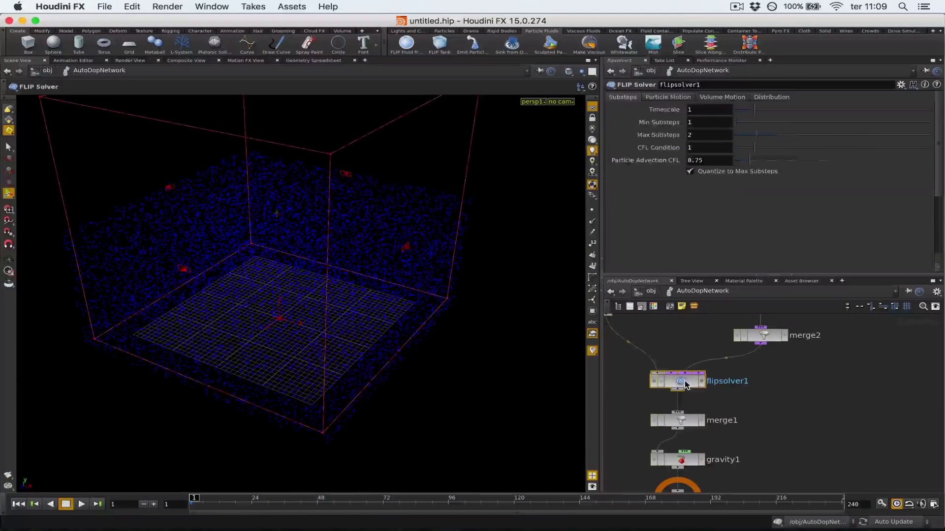
left_click(678, 96)
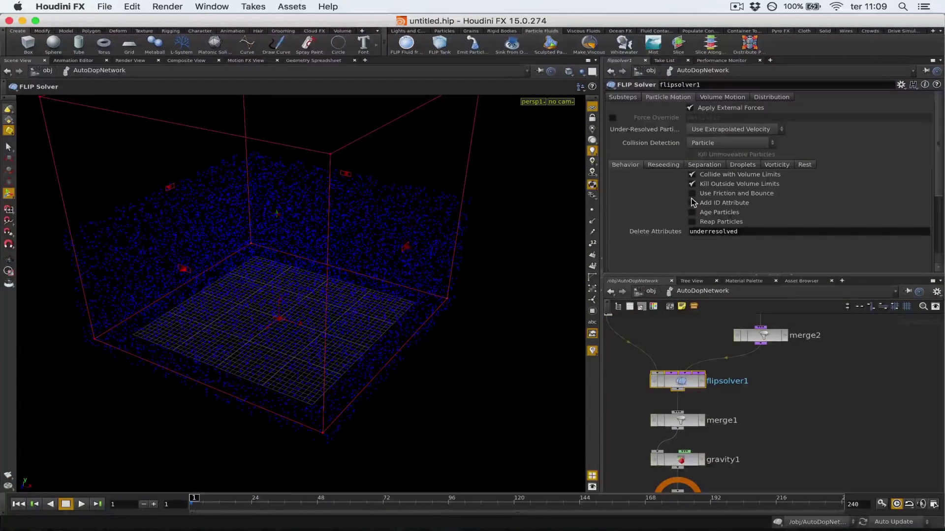
left_click(706, 143)
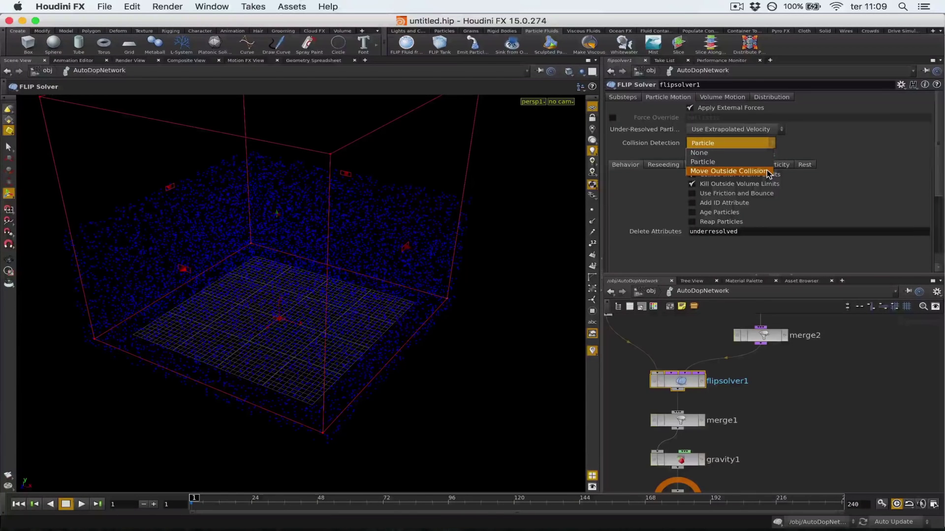
left_click(728, 171)
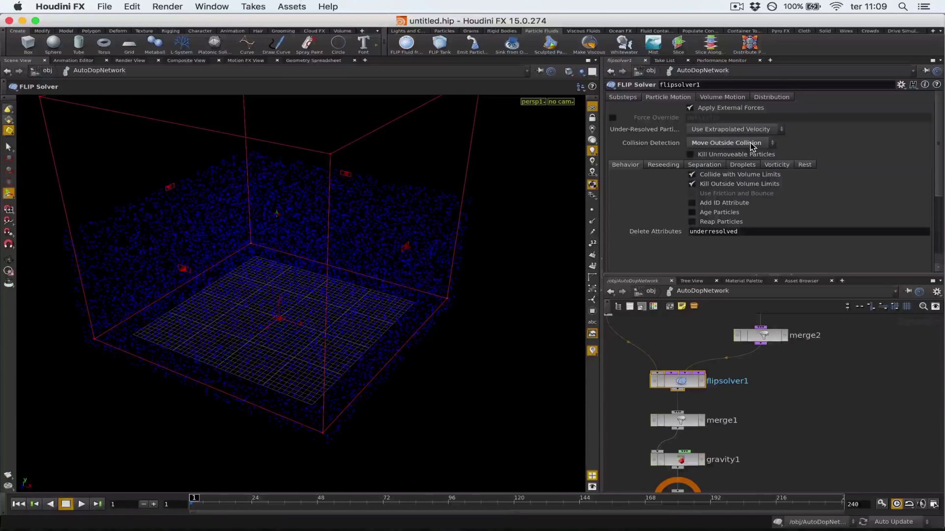
- Set the collision Velocity Type in flipsolver1's volume motion settings to Volume
left_click(679, 168)
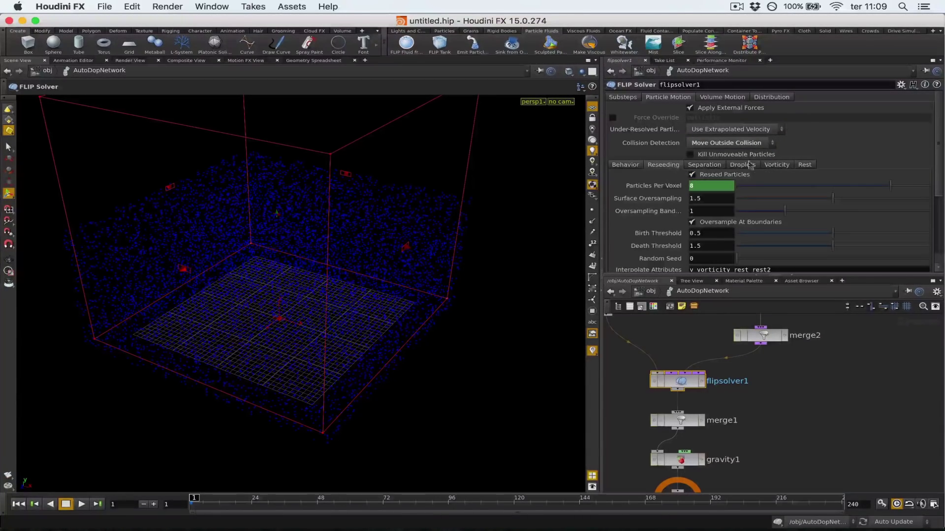
left_click(697, 167)
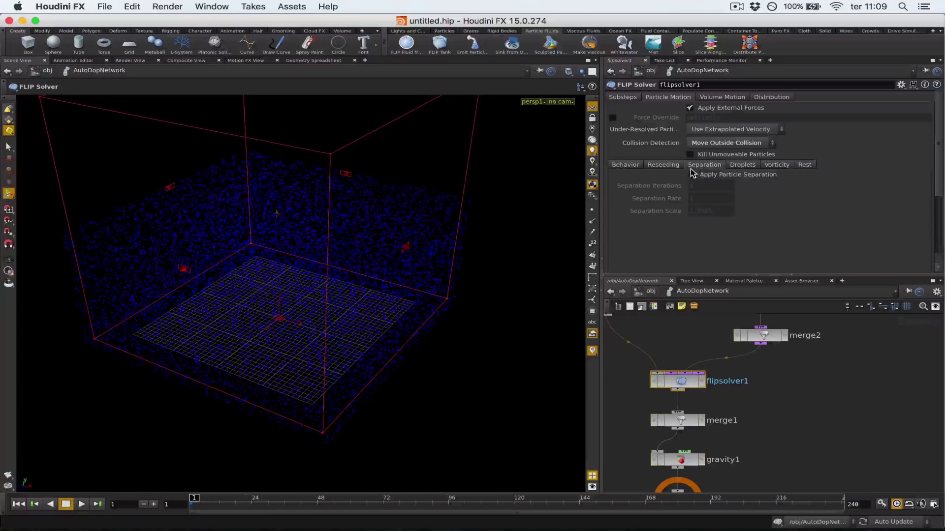
left_click(736, 165)
left_click(775, 166)
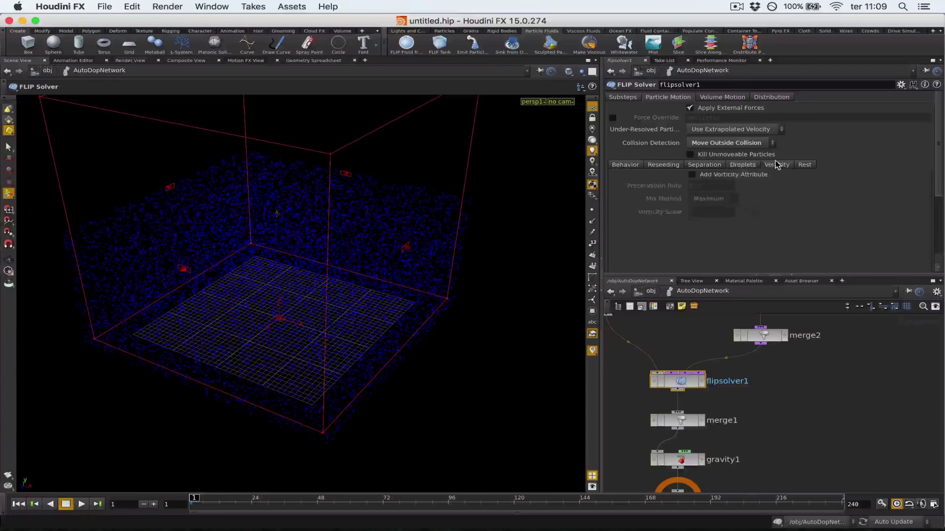
left_click(804, 166)
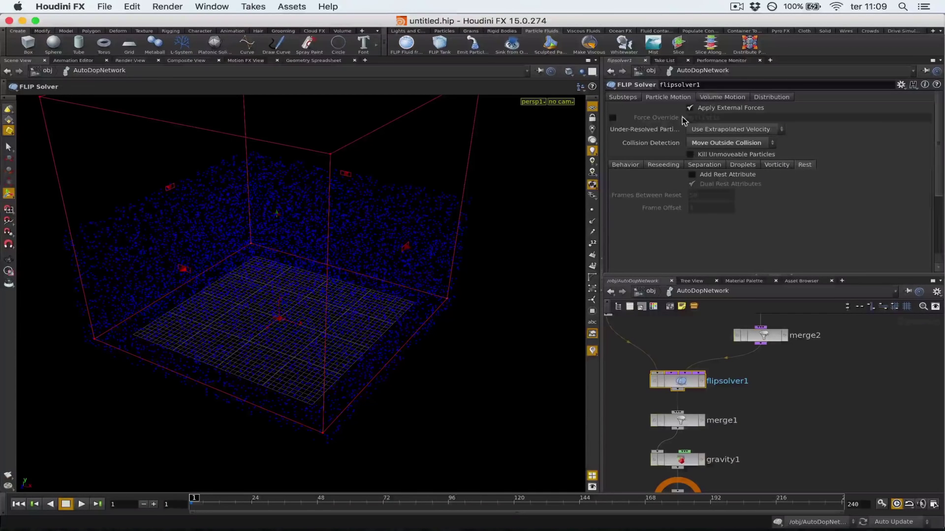
left_click(706, 98)
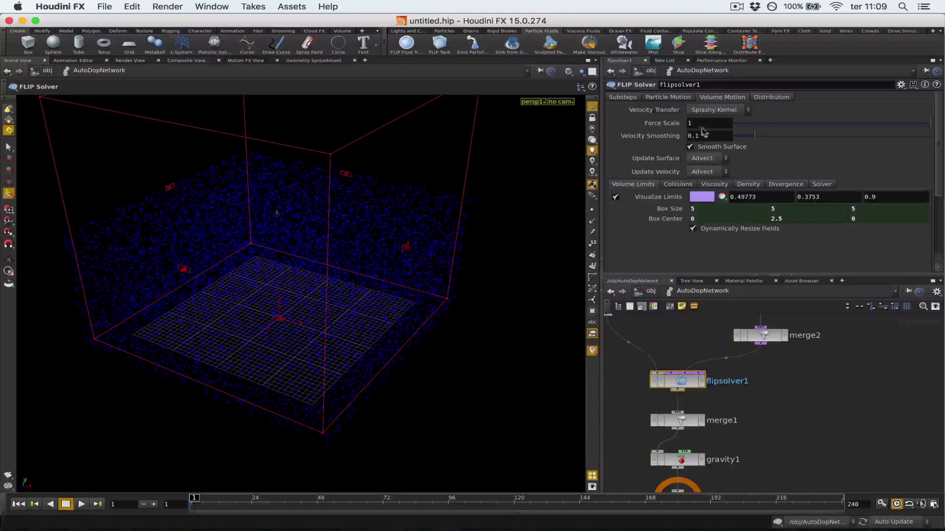
left_click(674, 185)
scroll(709, 194, "down", 2)
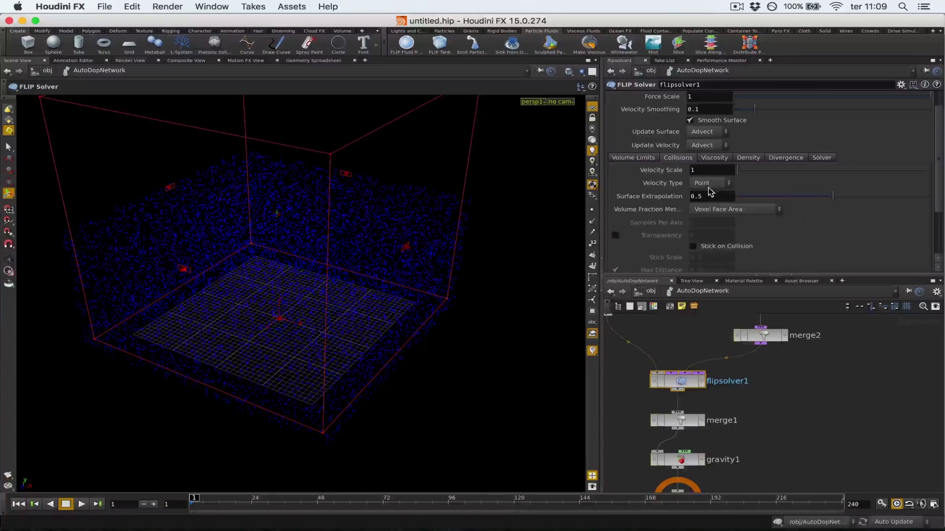
left_click(712, 184)
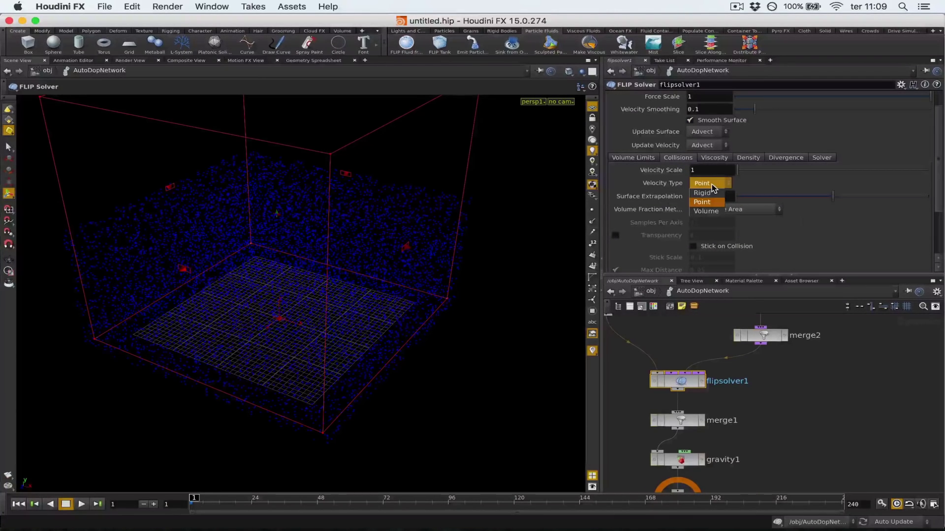
left_click(704, 211)
- Set flipsolver1's Velocity Smoothing to 0.01
left_click(716, 113)
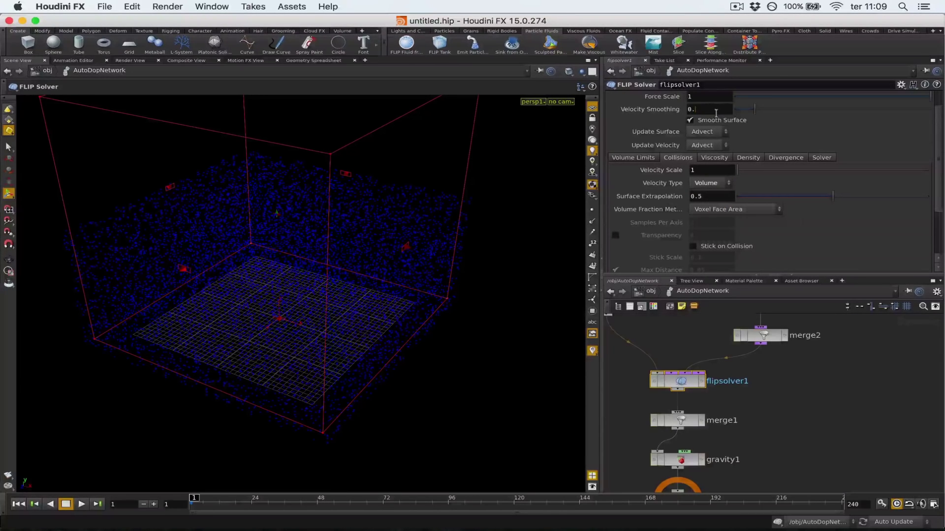
key("BackSpace")
type("1")
key("Return")
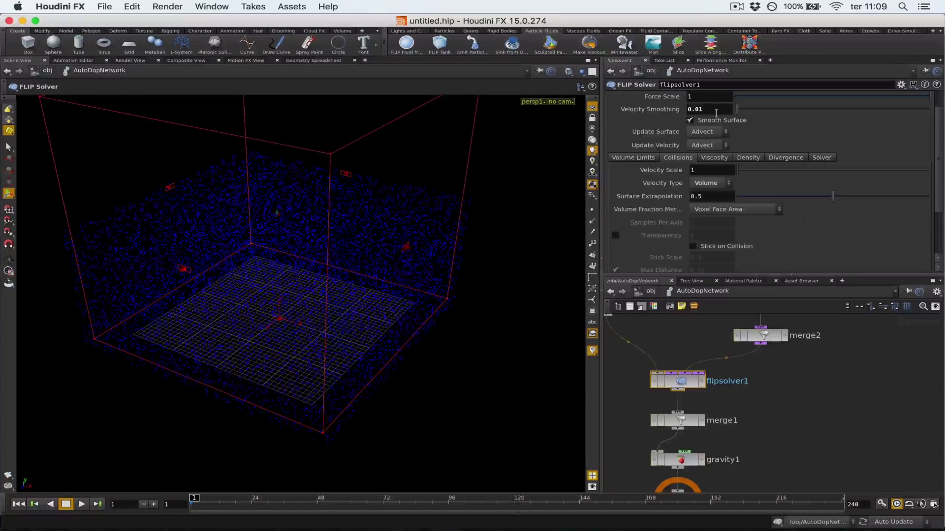
scroll(760, 197, "up", 2)
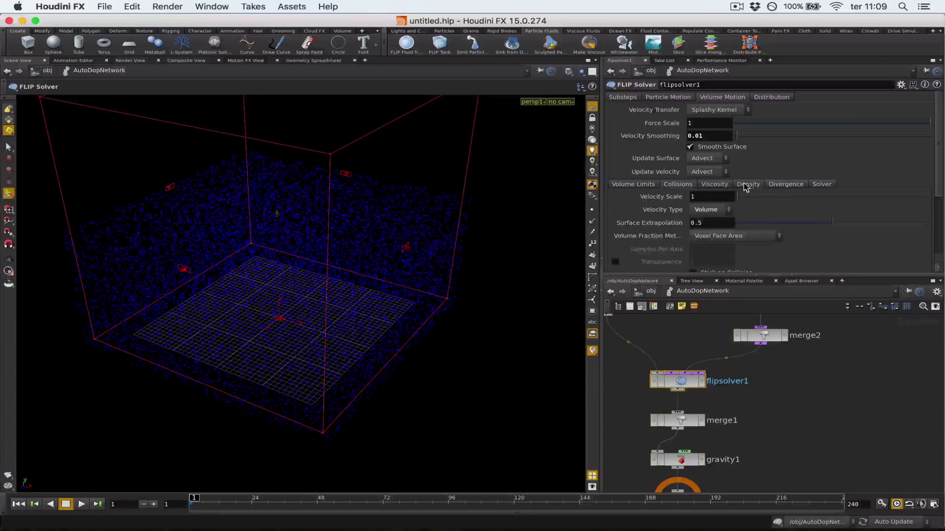
left_click(782, 184)
left_click(822, 184)
scroll(728, 232, "down", 4)
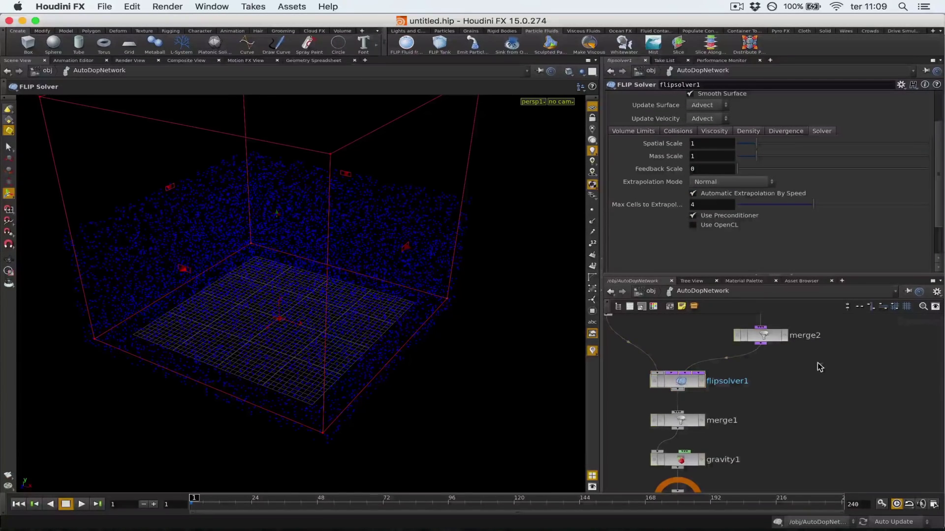
- Set sourcevolume1's Scale Velocity to 5 and play the simulation
middle_click_drag(818, 364, 743, 415)
left_click(669, 339)
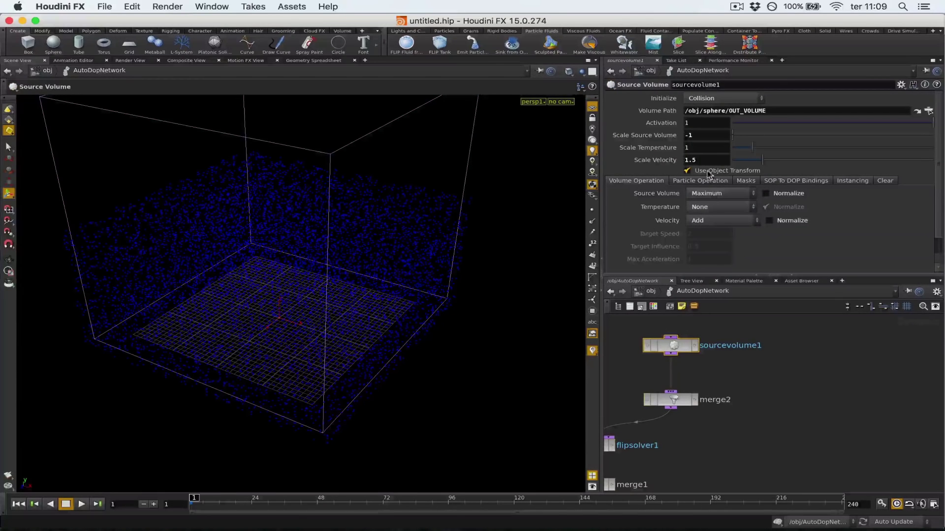
left_click(693, 180)
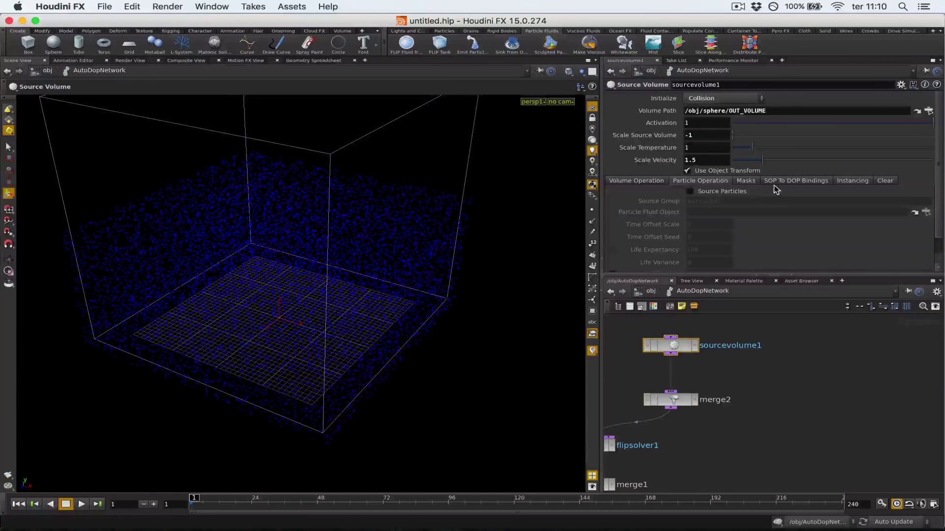
left_click(706, 160)
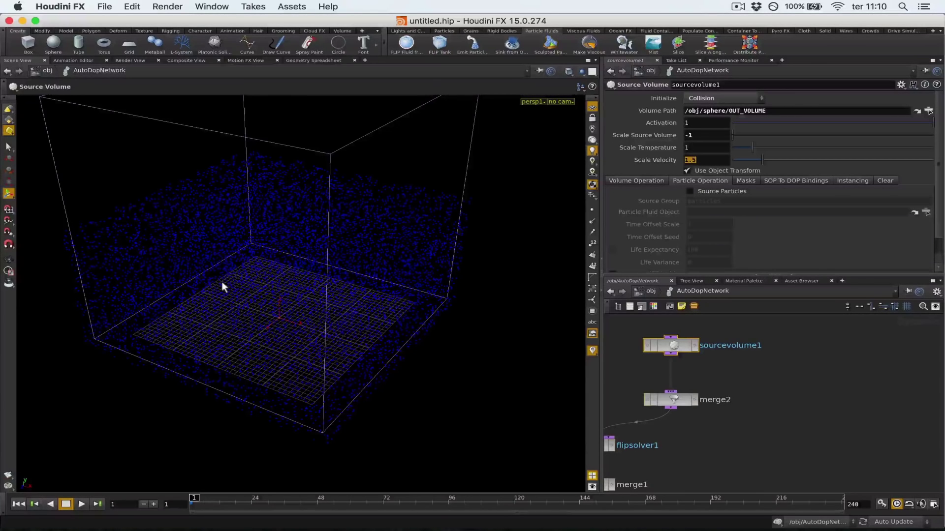
type("5")
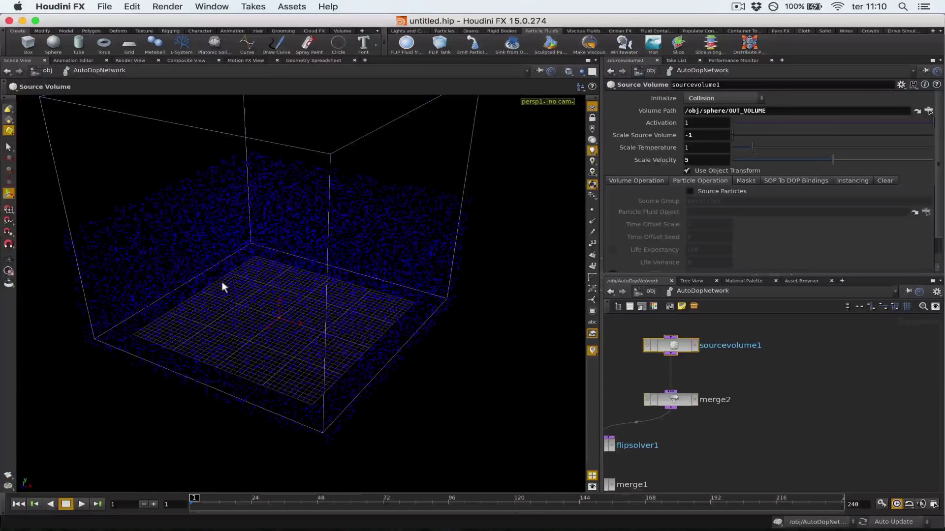
key("Up")
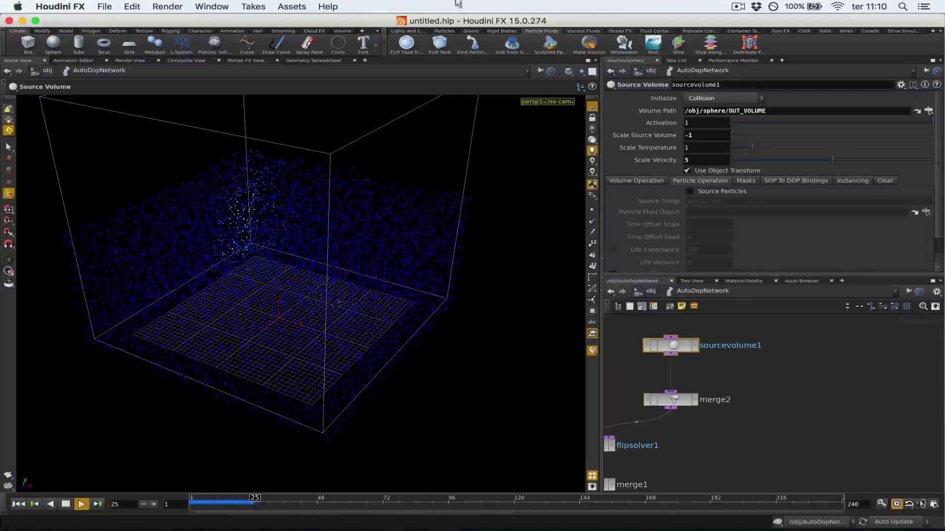
- Make copy1 the displayed node inside the sphere object and return to the object level
left_click(651, 291)
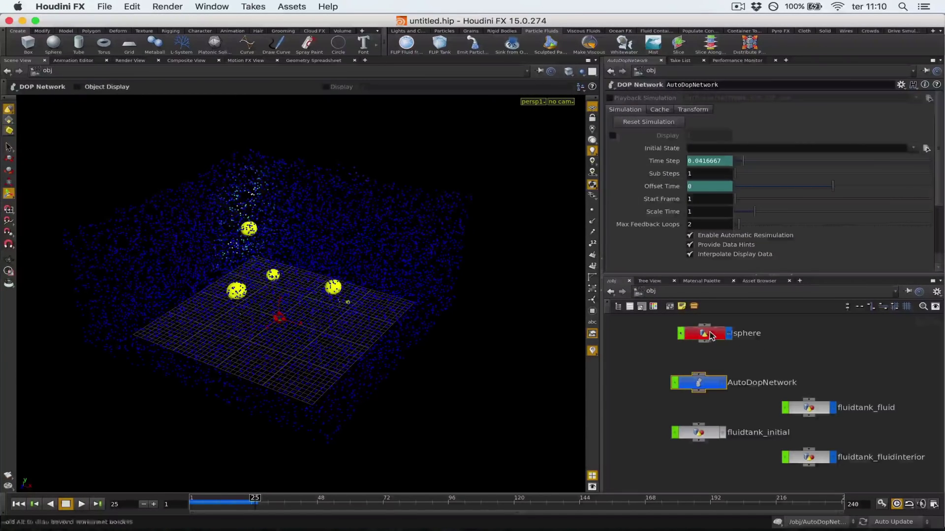
double_click(709, 336)
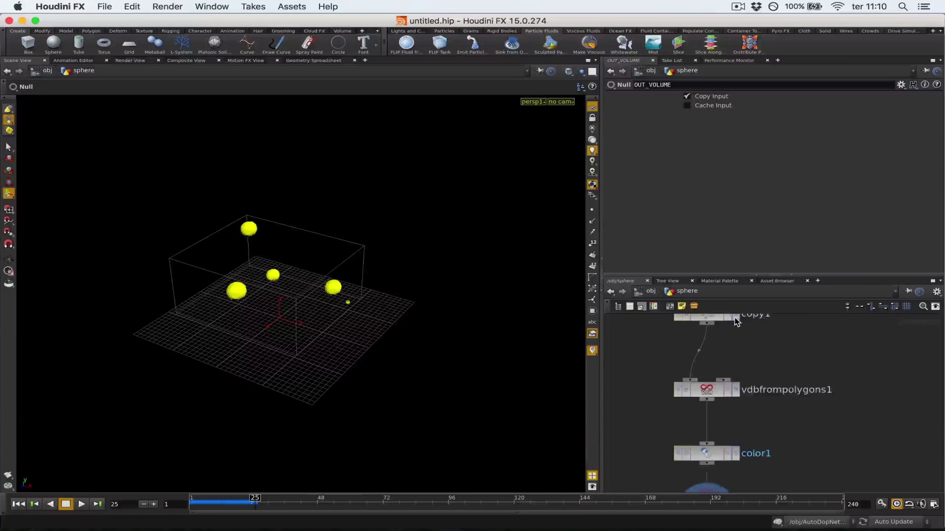
left_click(736, 317)
left_click(651, 291)
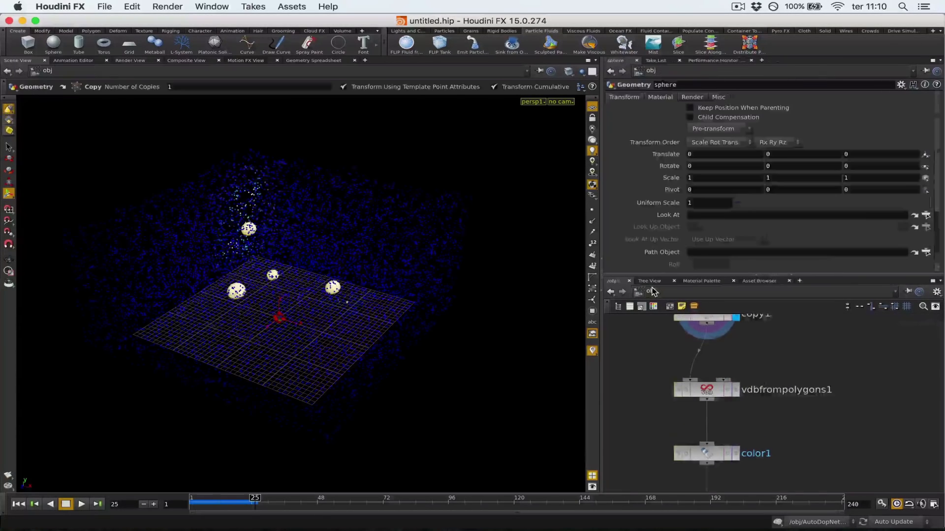
- Open AutoDopNetwork and make the other scene objects visible alongside the fluid in the viewport
double_click(710, 387)
left_click(580, 71)
left_click(582, 80)
left_click(581, 71)
left_click(586, 90)
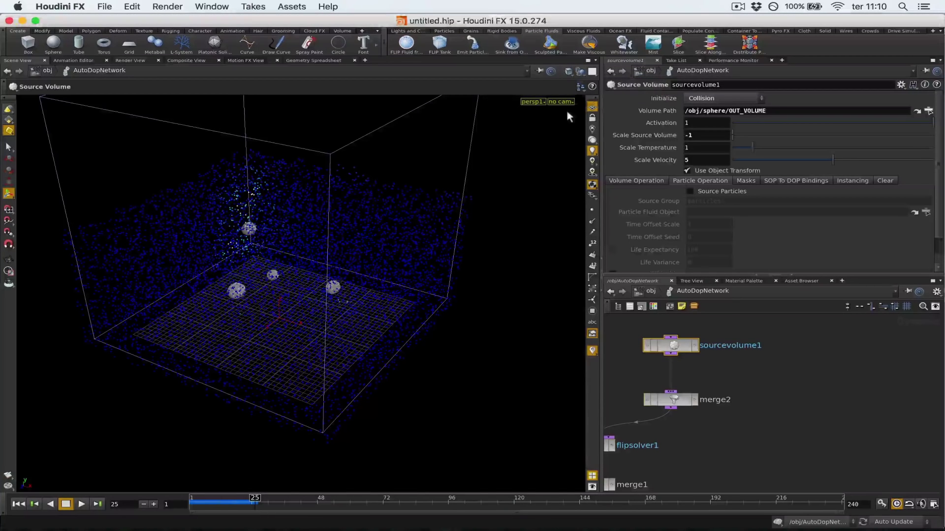
- Play the simulation from the start and examine how the rising bubbles push the fluid particles
key("Up")
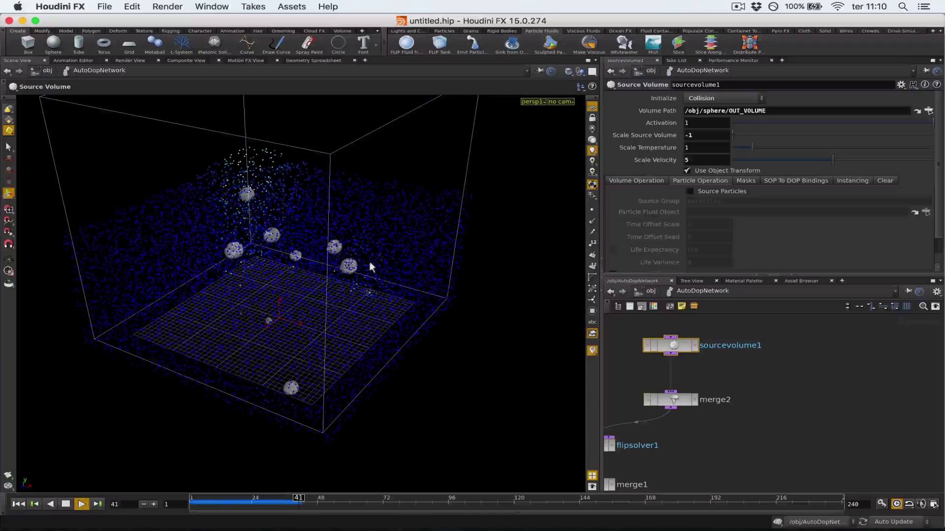
key("space")
left_click_drag(434, 226, 451, 211)
key("Return")
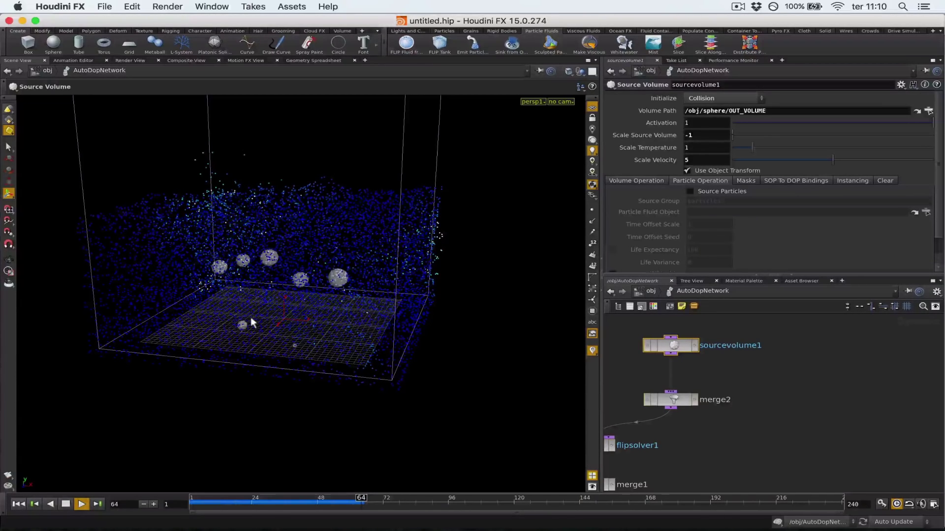
key("Up")
left_click_drag(243, 508, 158, 505)
key("Up")
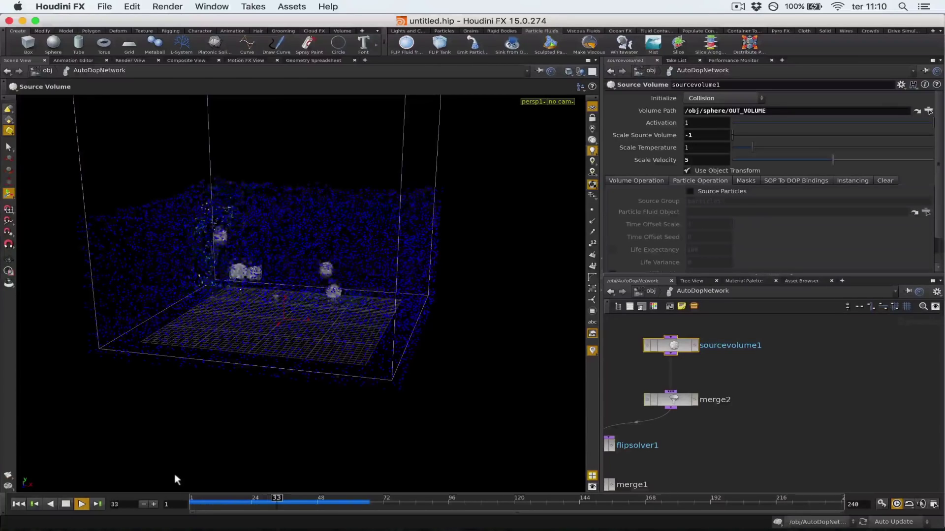
key("Up")
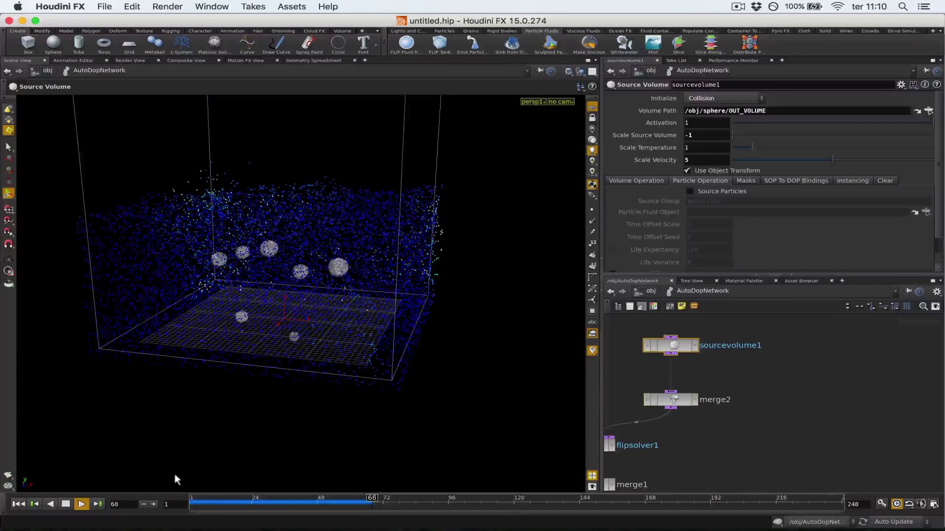
- Raise the upper Y limit of limit1 inside the sphere object's popnet1 so its bounding box reaches higher
left_click(651, 291)
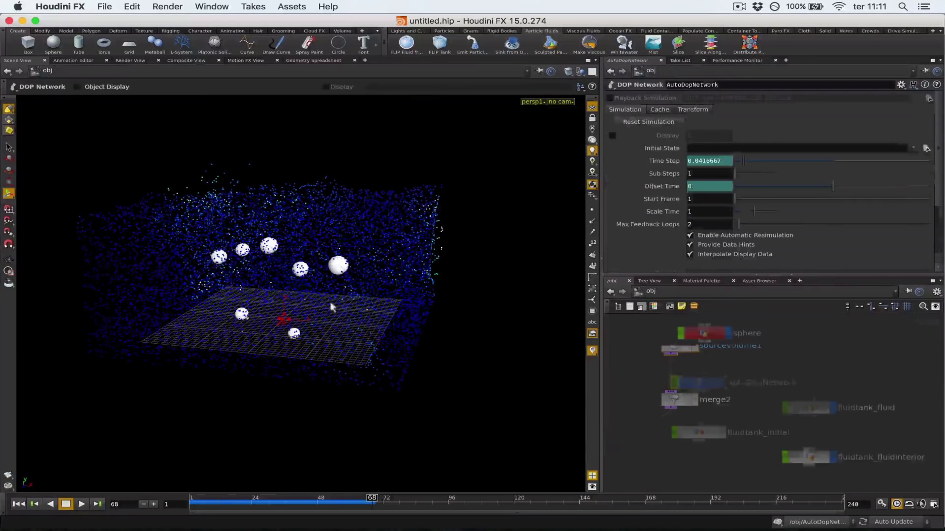
double_click(694, 336)
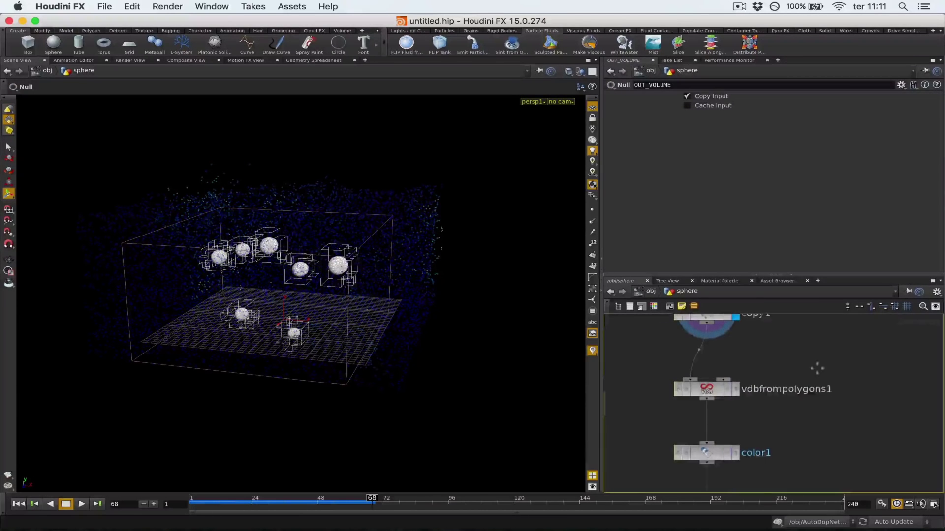
double_click(723, 344)
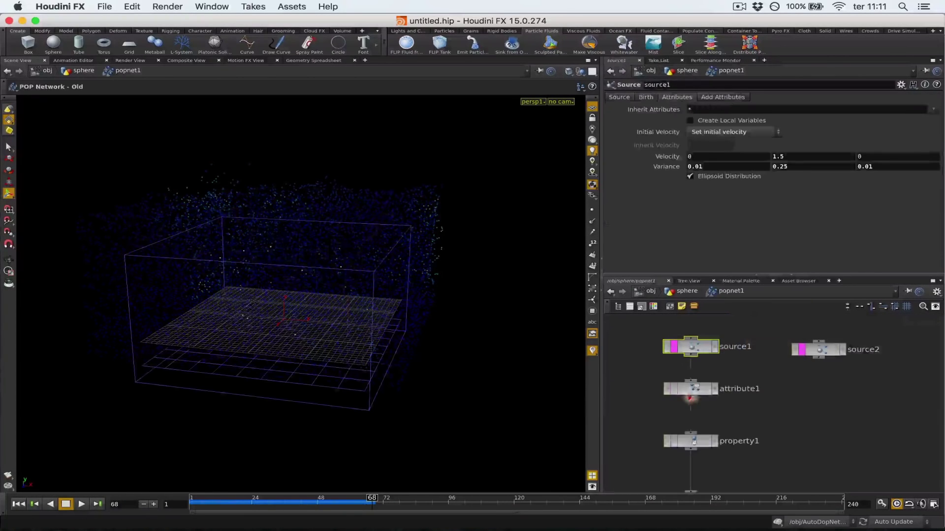
mouse_move(333, 279)
left_mouse_down("alt")
mouse_move(346, 278)
mouse_move(343, 288)
left_mouse_up("alt")
scroll(748, 414, "down", 3)
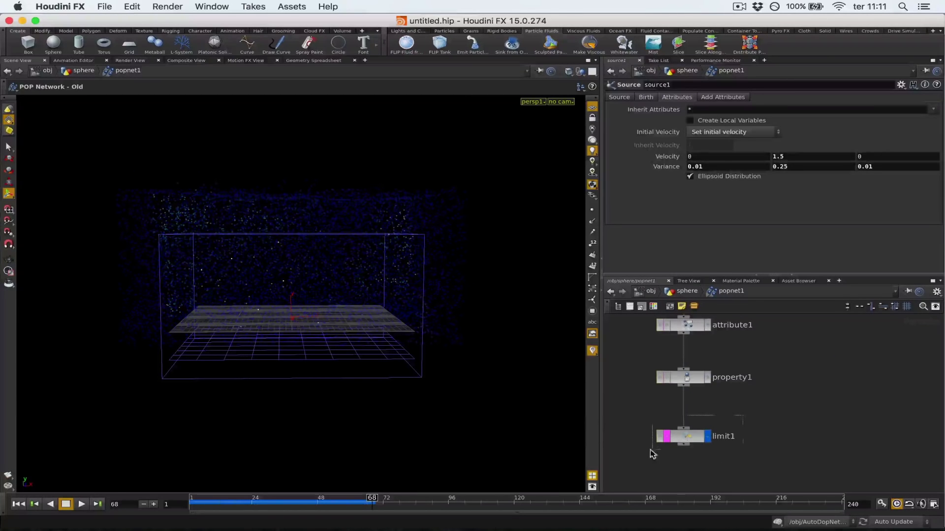
left_click(662, 440)
middle_click_drag(788, 146, 944, 151)
left_click_drag(447, 243, 396, 280, "alt")
- Set the size of grid1, the bubble emitter in the sphere object, to 3.5 by 3.5
left_click(678, 291)
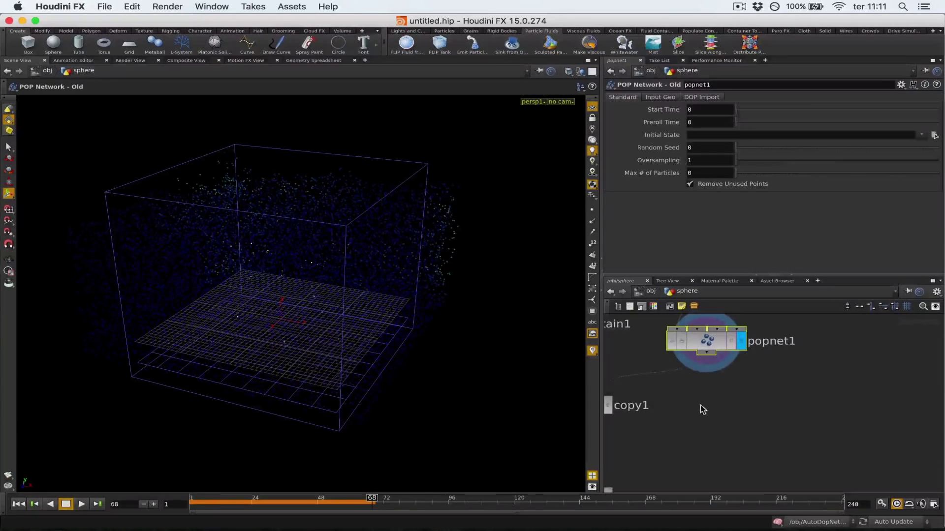
left_click_drag(324, 357, 388, 436, "alt")
middle_click_drag(802, 336, 748, 389)
left_click(737, 356)
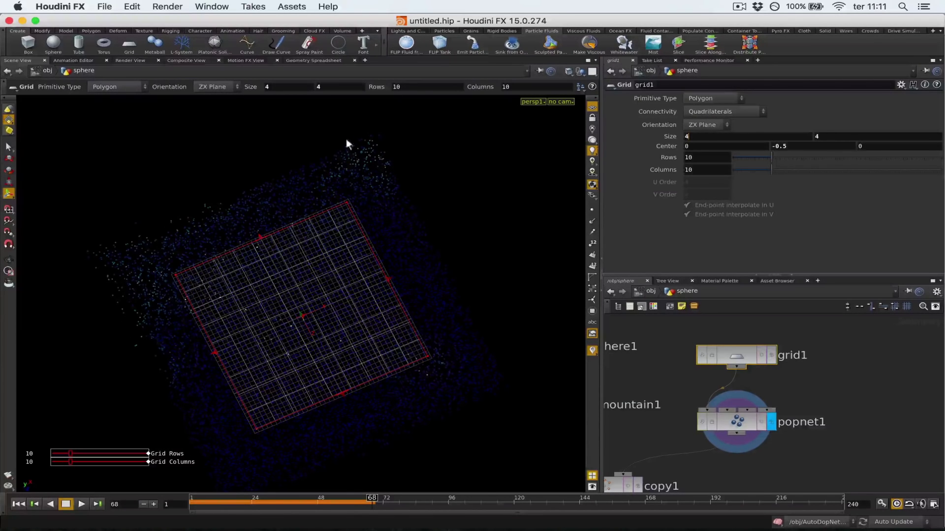
key("BackSpace")
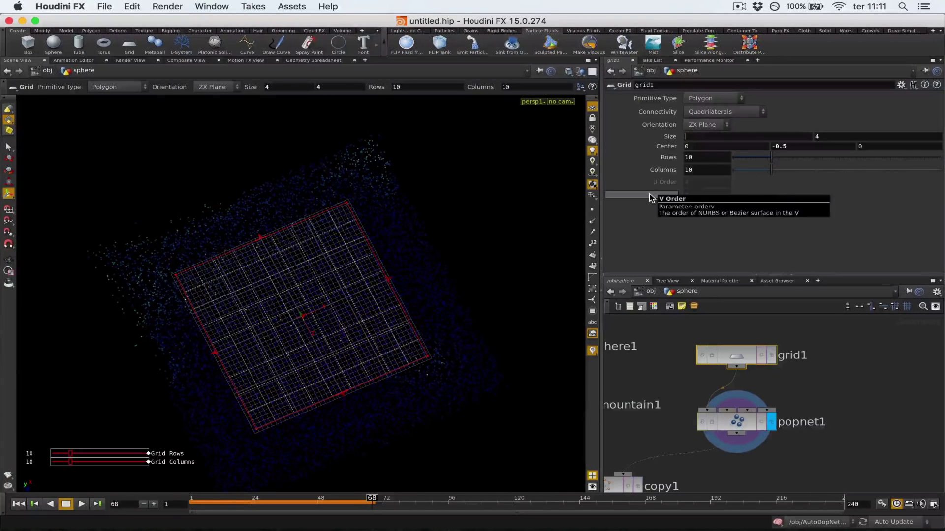
type("3.5")
key("Tab")
type("3.5")
key("Return")
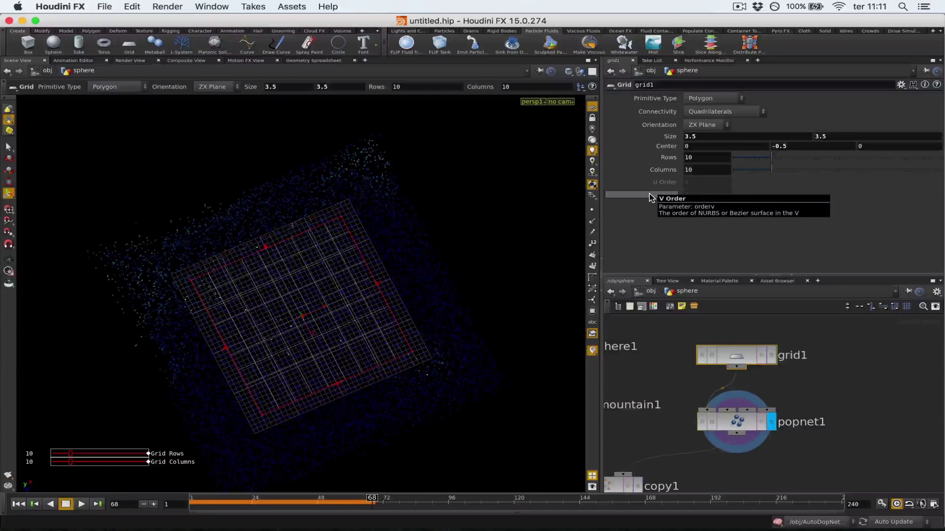
- Rewind AutoDopNetwork to the first frame, set sourcevolume1's Scale Velocity to 2.5 and replay the simulation
left_click(653, 291)
double_click(699, 383)
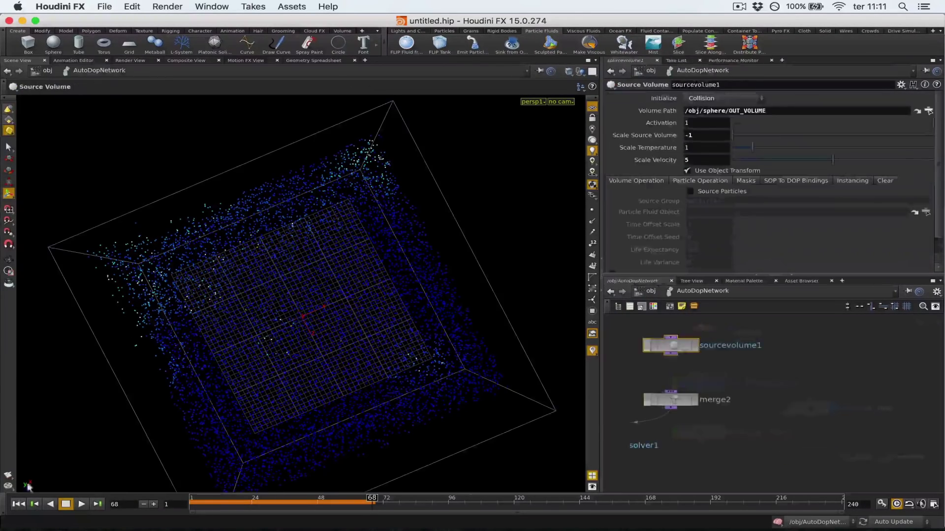
left_click(18, 504)
left_click_drag(380, 288, 303, 192)
middle_click_drag(661, 366, 771, 377)
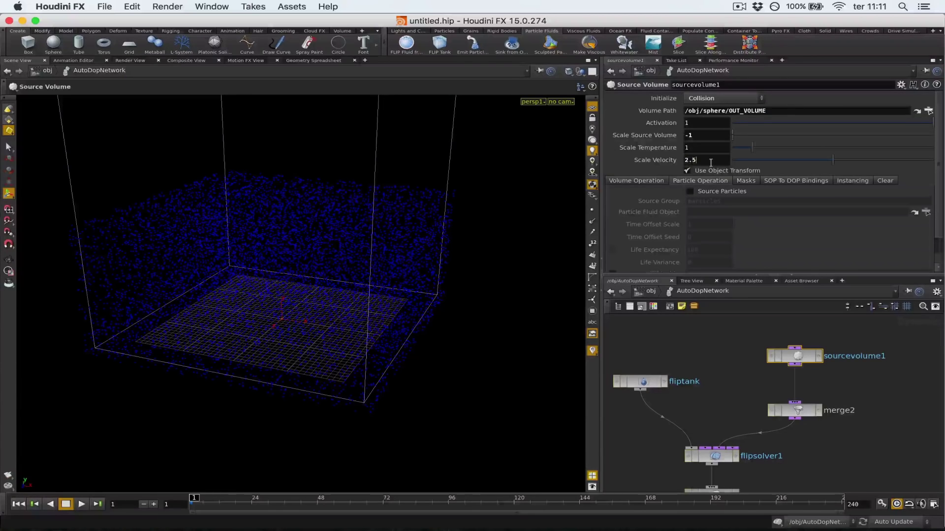
left_click(640, 382)
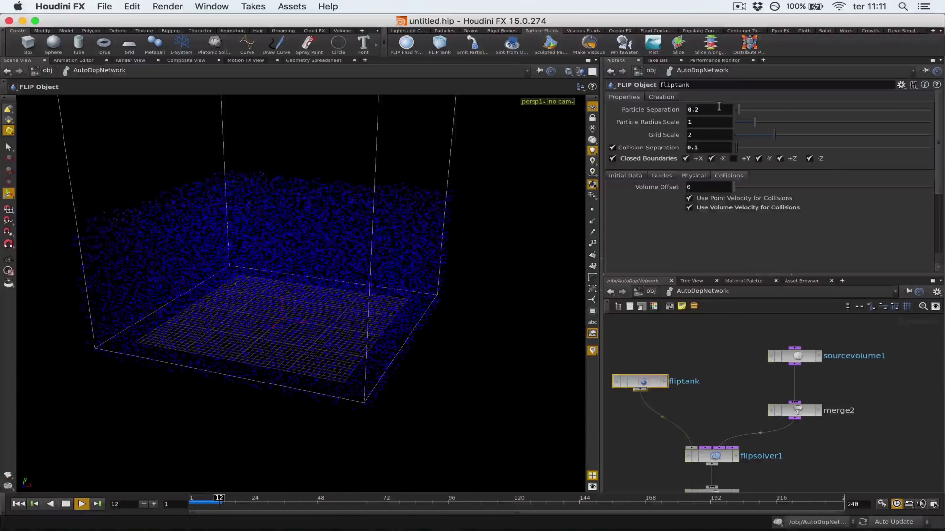
- Switch the sphere object's display from popnet1 back to the copy1 bubbles
left_click(650, 291)
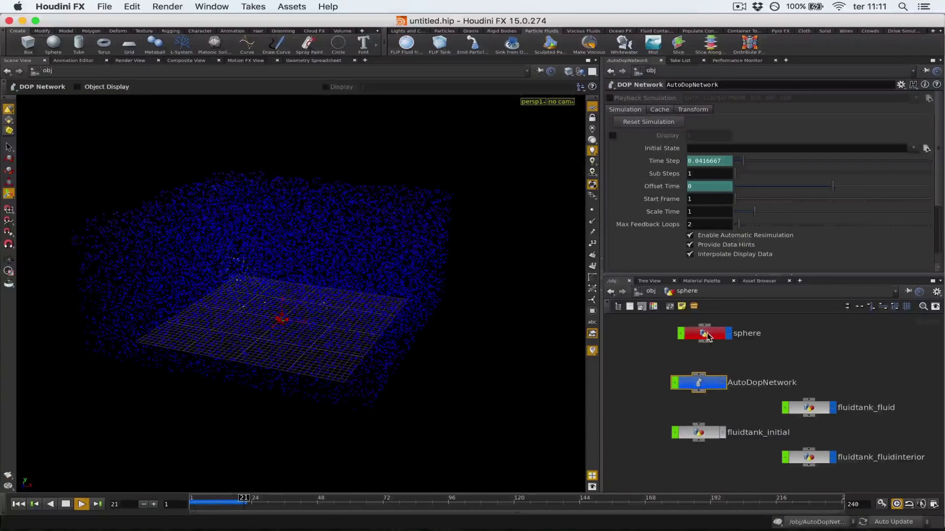
double_click(707, 334)
left_click_drag(736, 434, 656, 476)
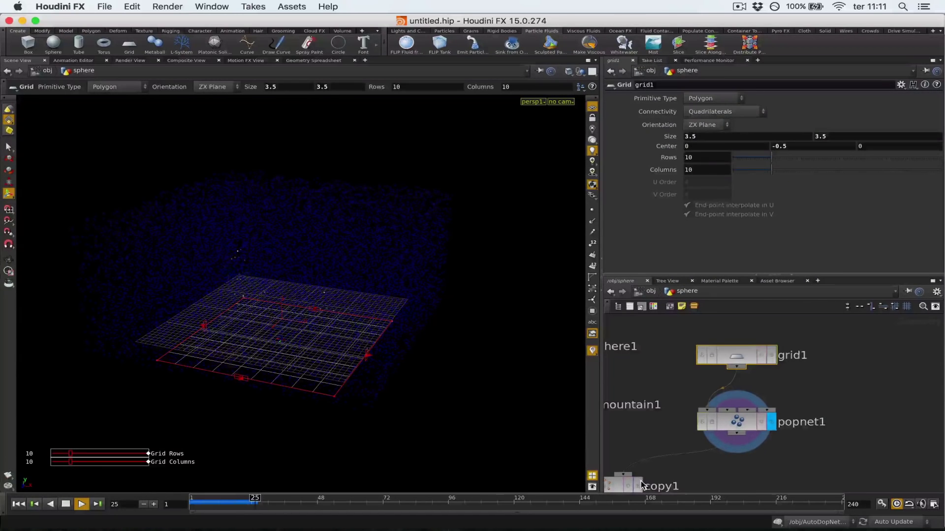
scroll(641, 482, "up", 1)
left_click(640, 483)
left_click(646, 291)
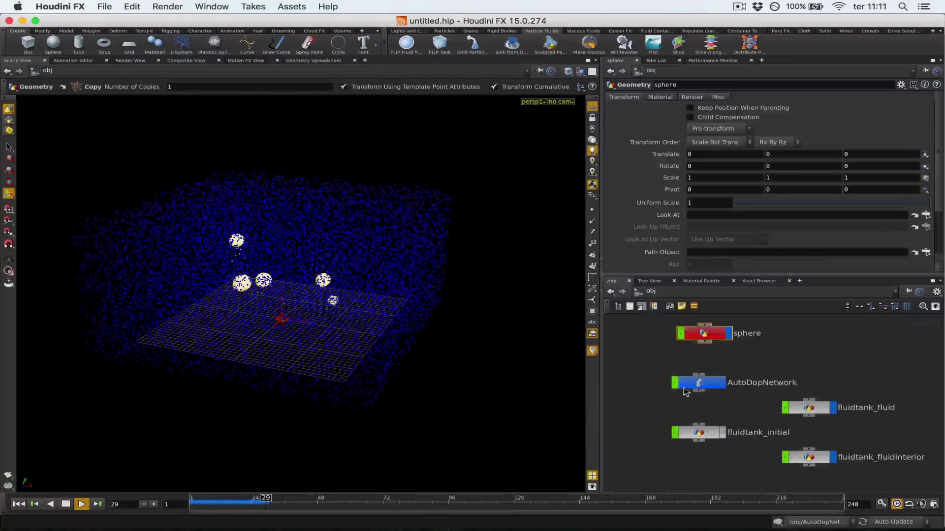
- Watch the simulation in AutoDopNetwork up to frame 64, then stop it and inspect the fluid from a lower angle
double_click(689, 385)
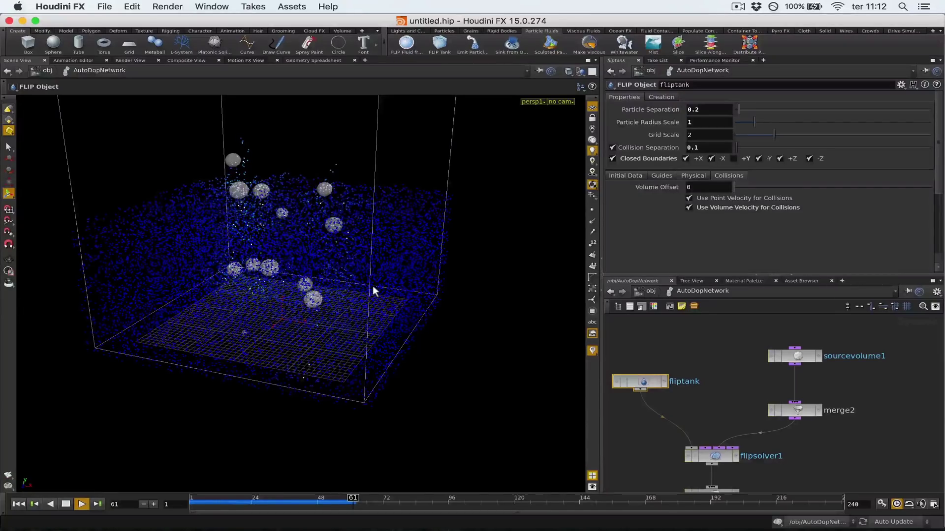
key("Escape")
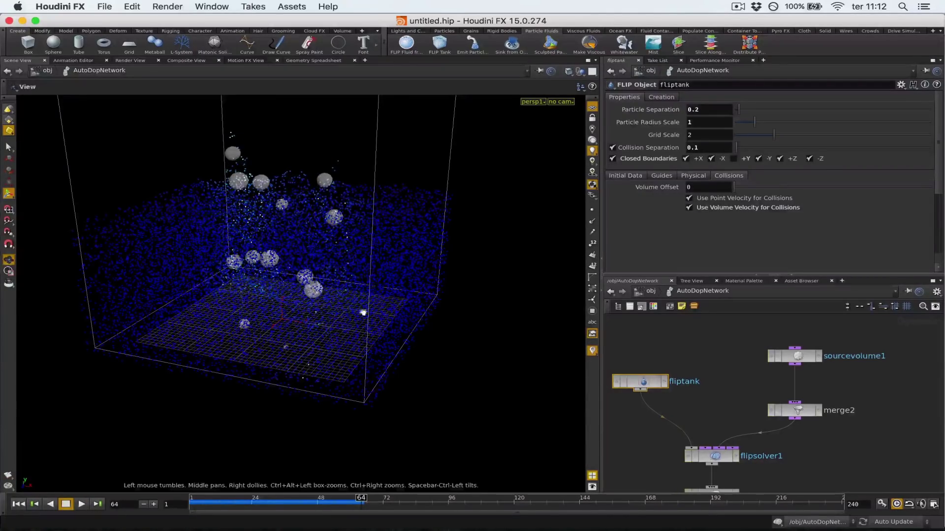
left_click_drag(350, 326, 386, 278)
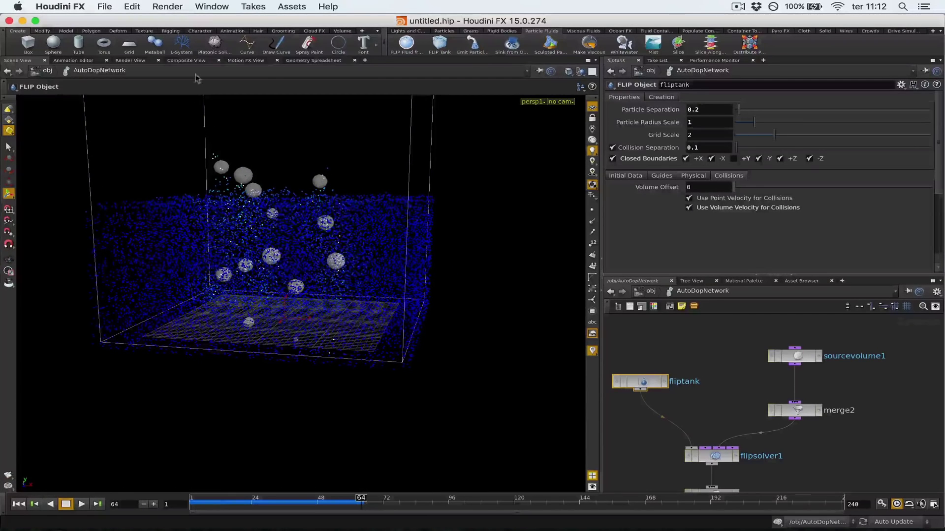
left_click(167, 6)
mouse_move(238, 144)
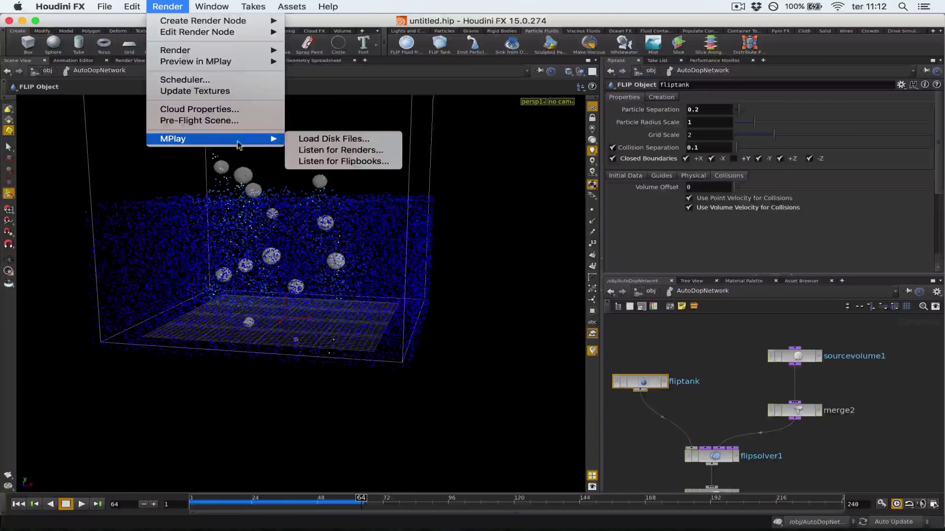
left_click(322, 139)
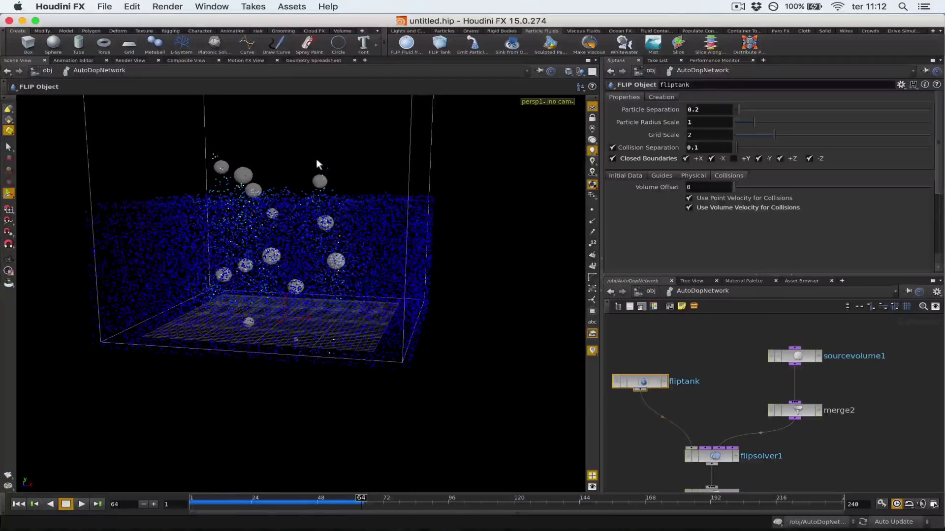
- Switch to Chrome, go back to the "Boiling water - Houdini flip" video on Vimeo and play it
mouse_move(0, 0)
left_click(627, 256)
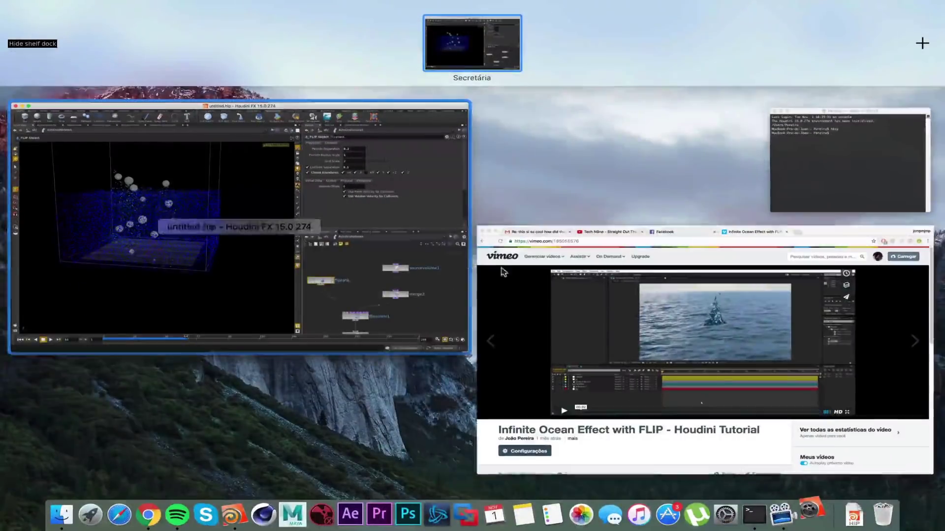
left_click(507, 273)
left_click(619, 345)
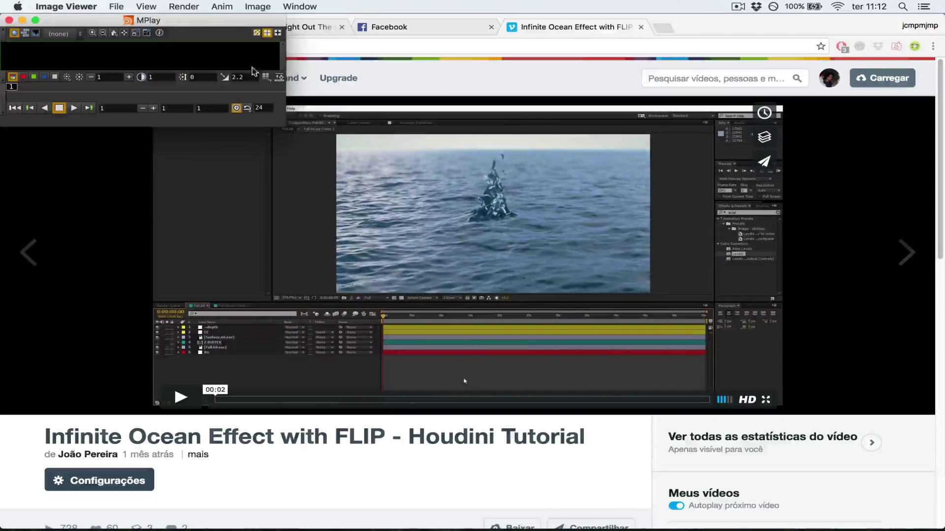
left_click(8, 21)
left_click(12, 46)
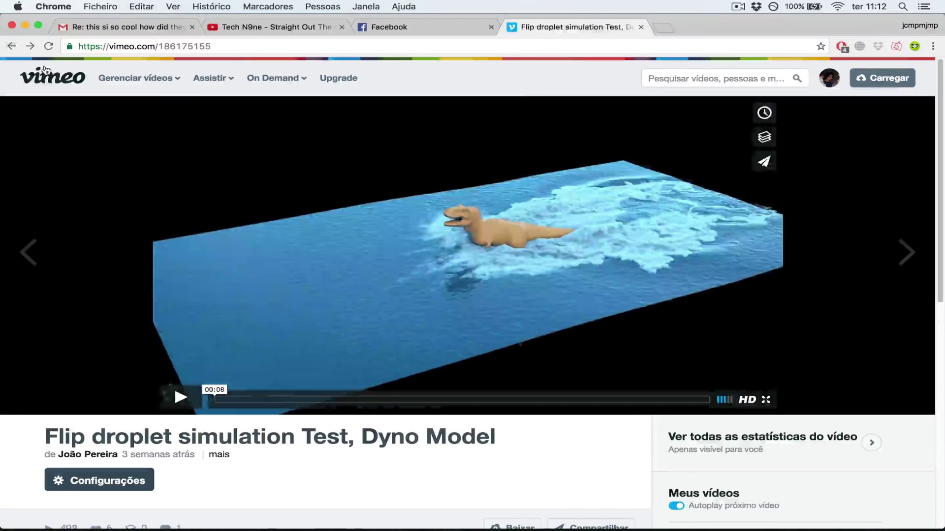
left_click(12, 46)
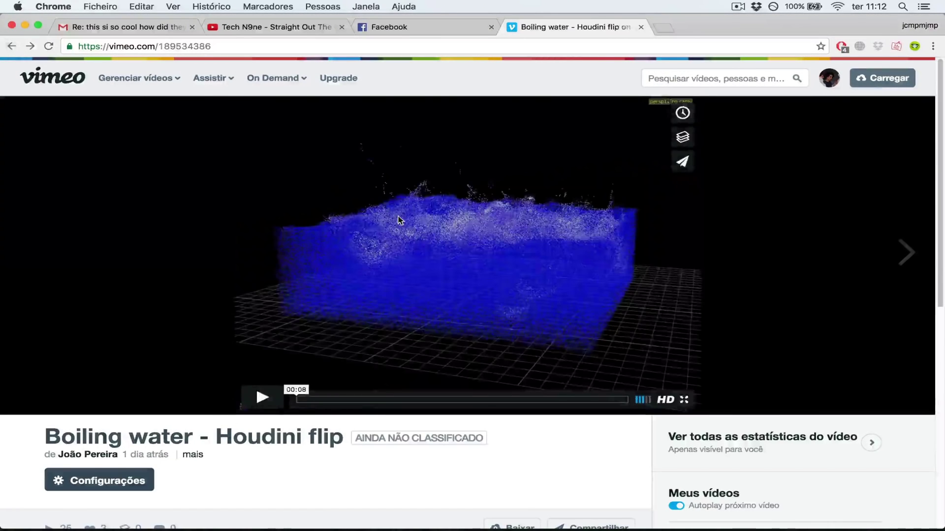
left_click(401, 217)
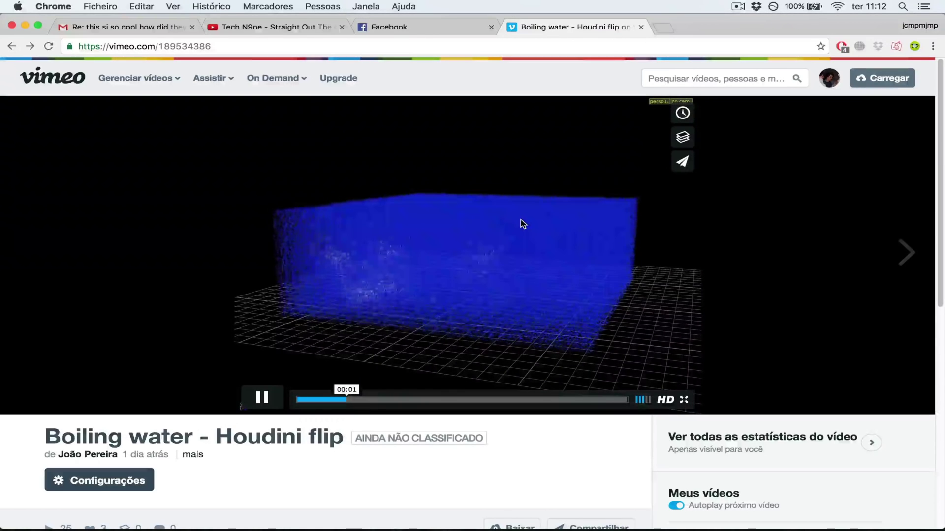